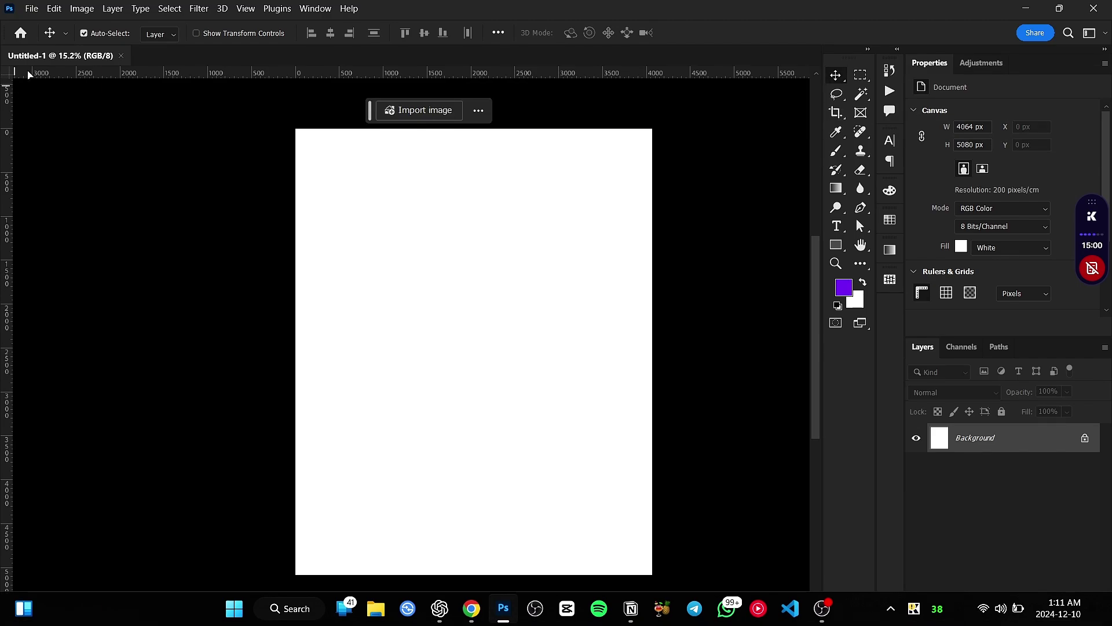
click(207, 6)
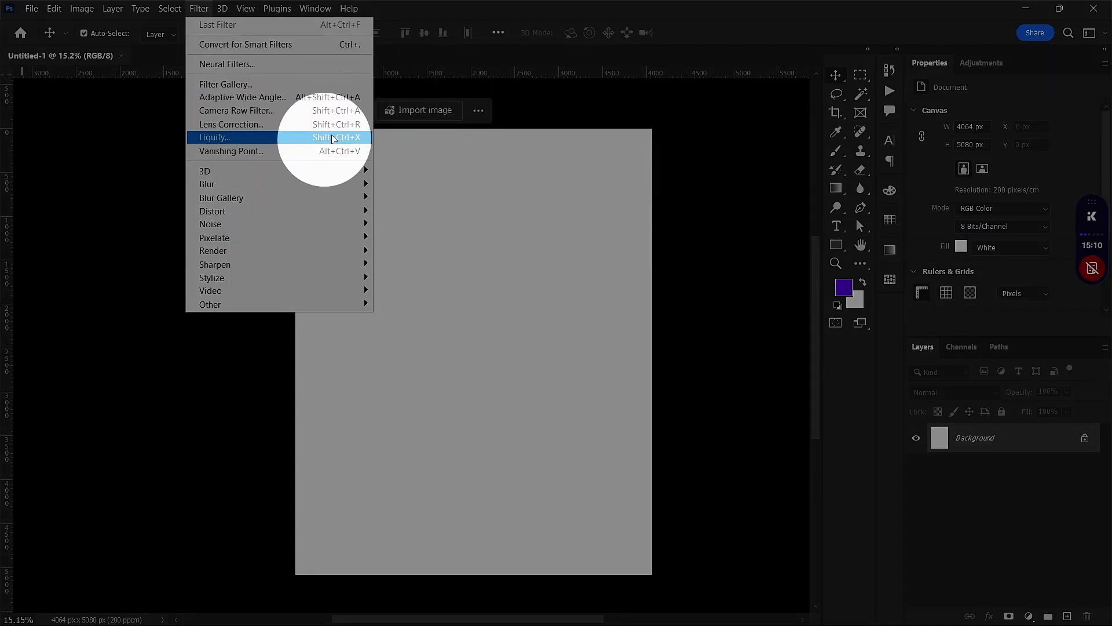
click(673, 165)
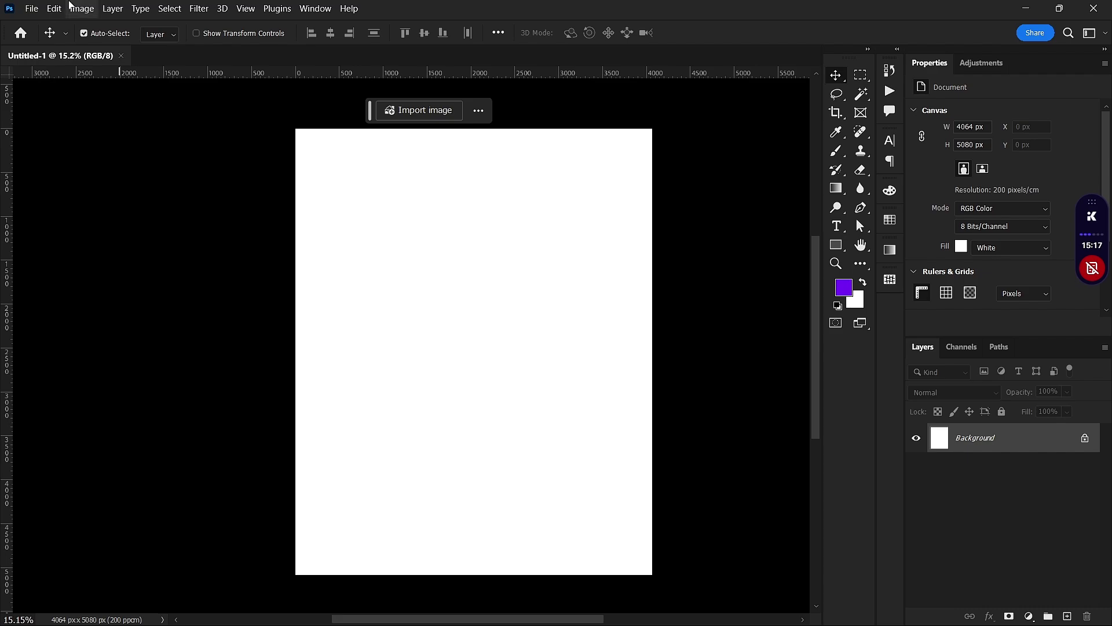
- Open the keyboard shortcuts editor and launch the Keyviz app
click(62, 8)
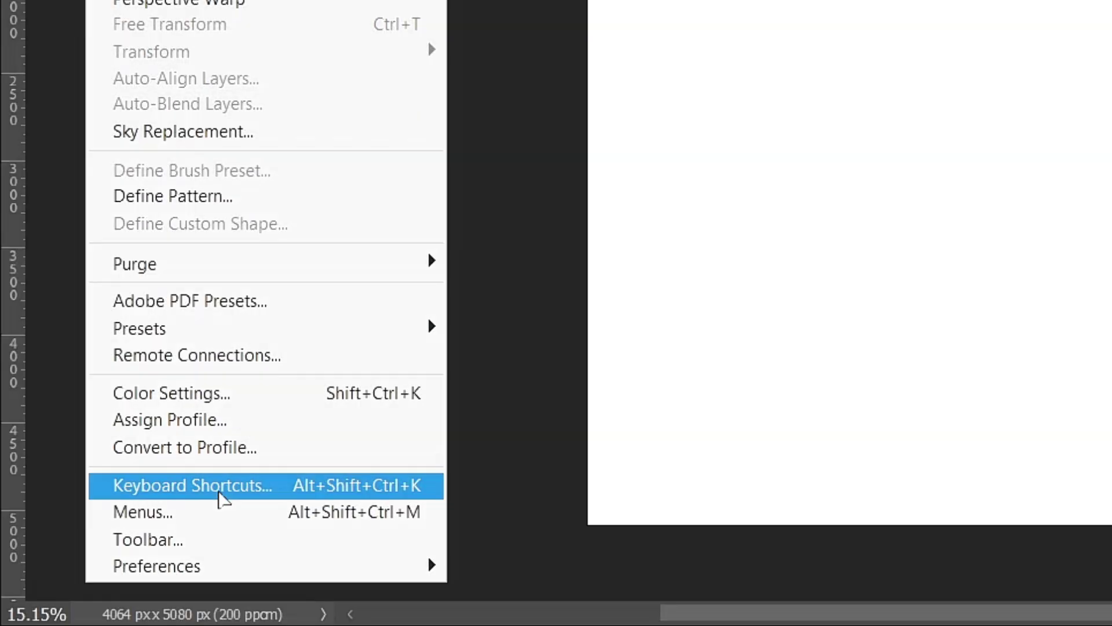
click(219, 495)
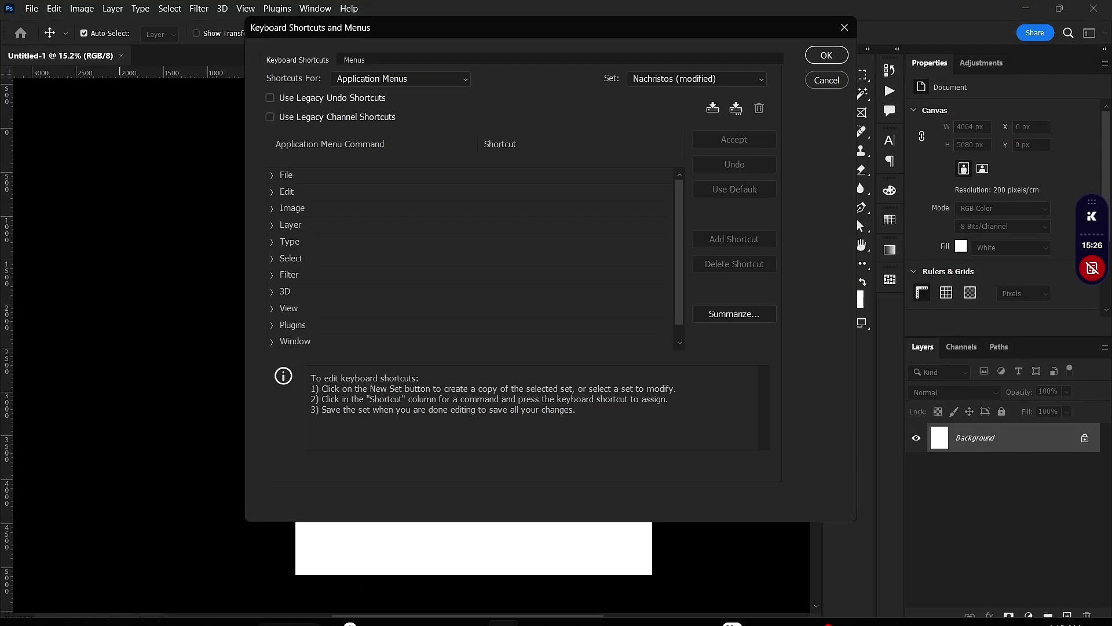
click(233, 608)
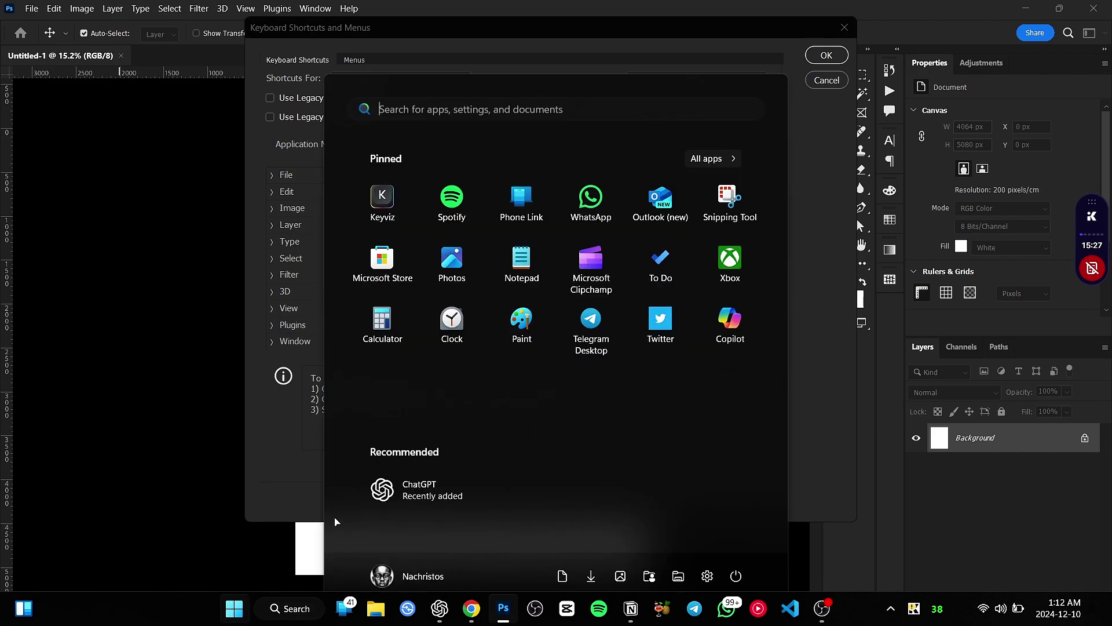
click(365, 183)
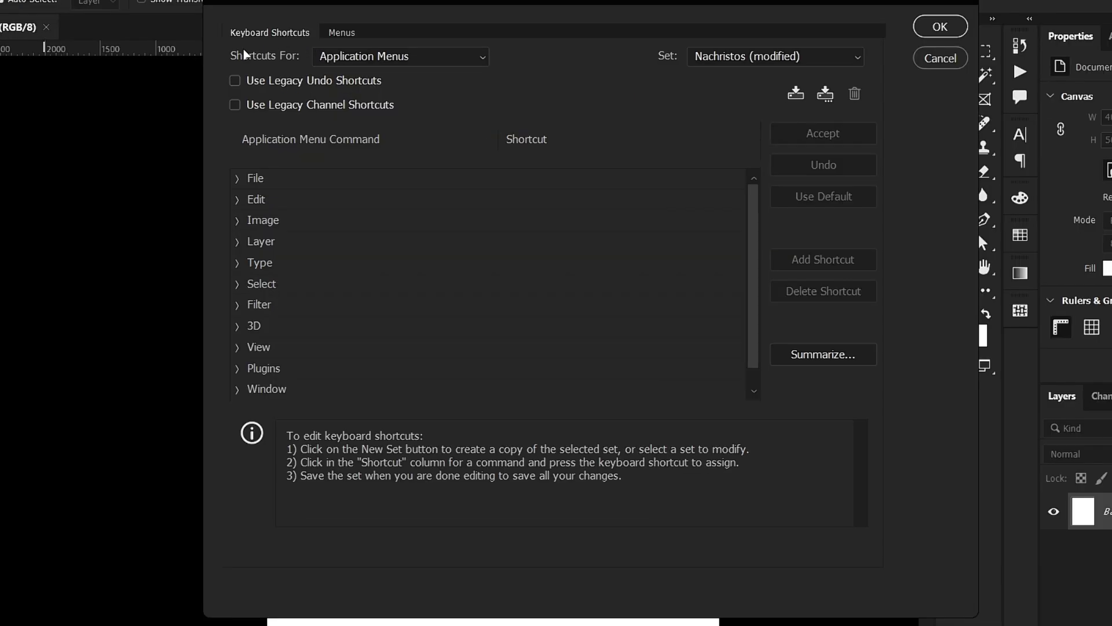
- Expand the Filter group in the shortcut list for Application Menus
click(399, 56)
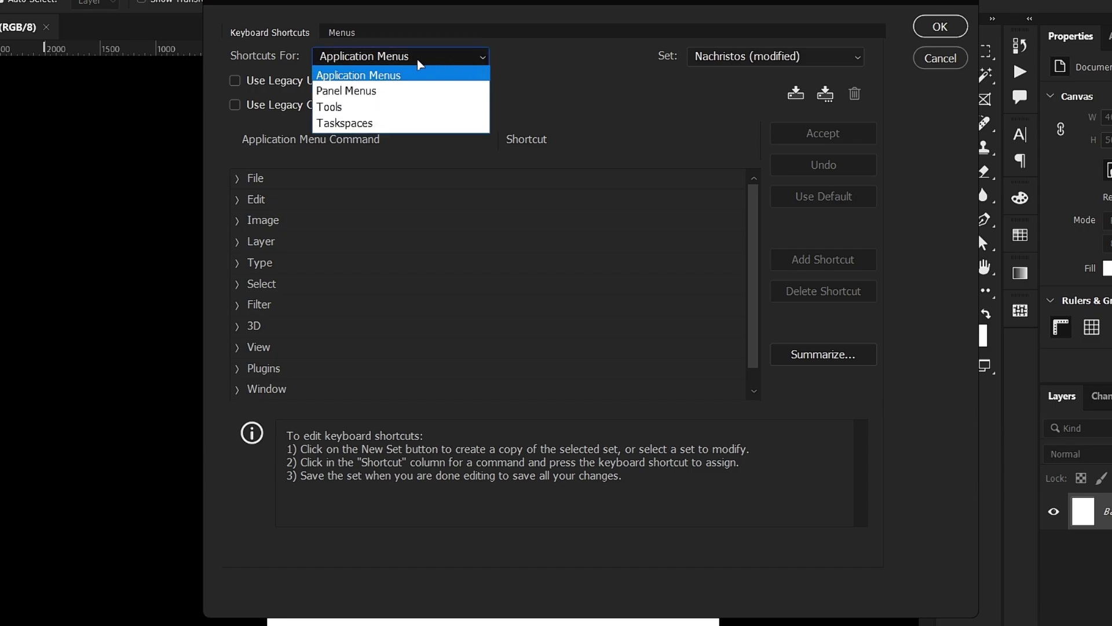
click(275, 145)
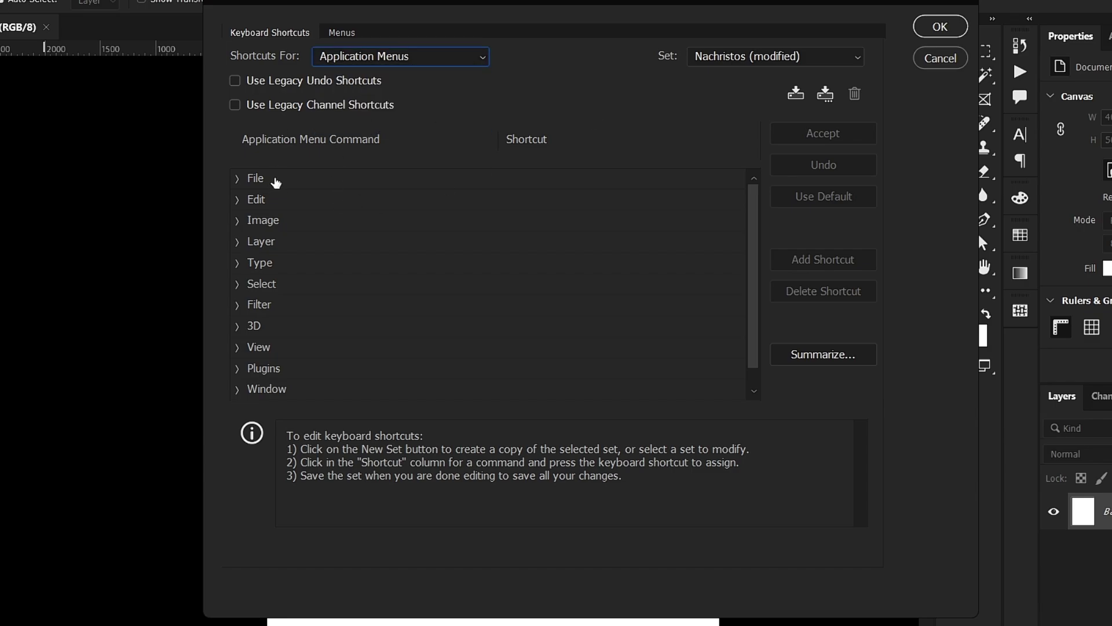
click(236, 179)
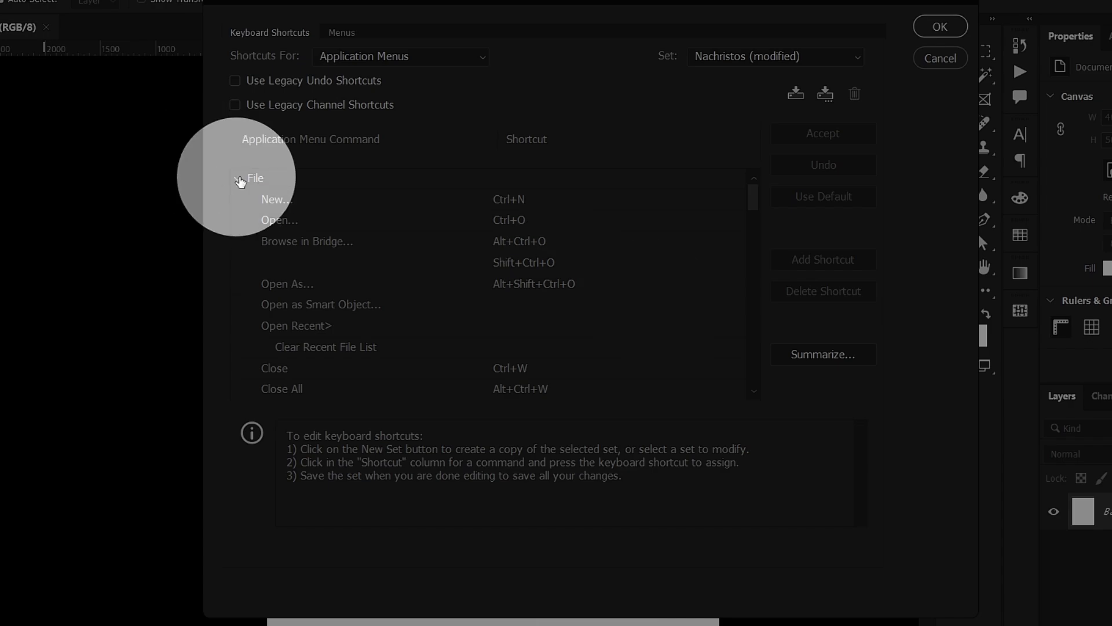
click(237, 179)
scroll(590, 224, down, 1)
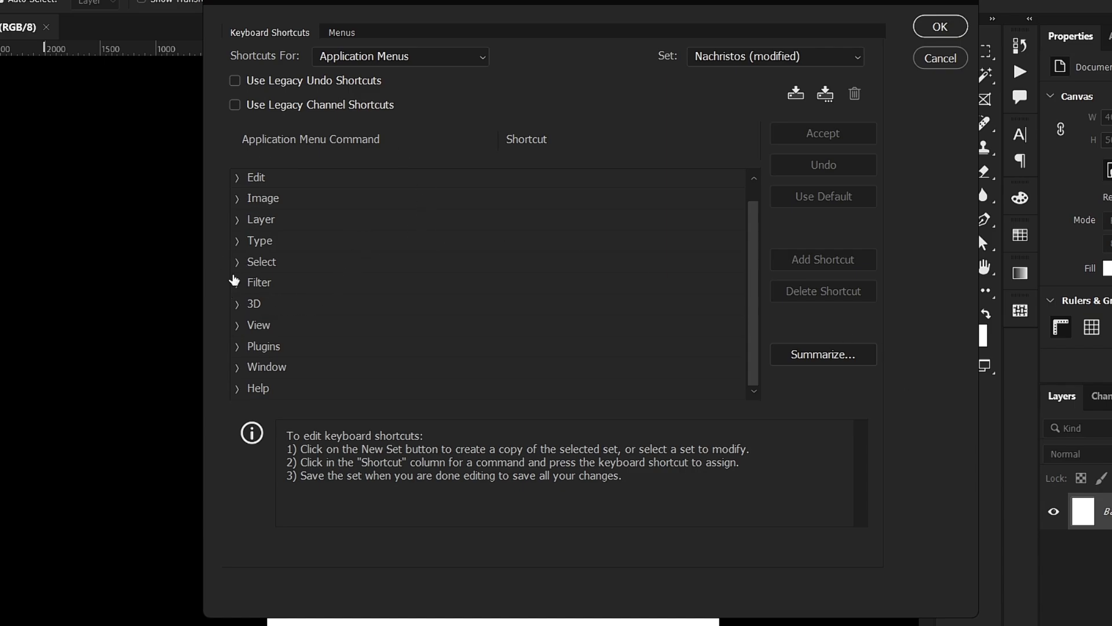
click(234, 281)
scroll(350, 325, down, 2)
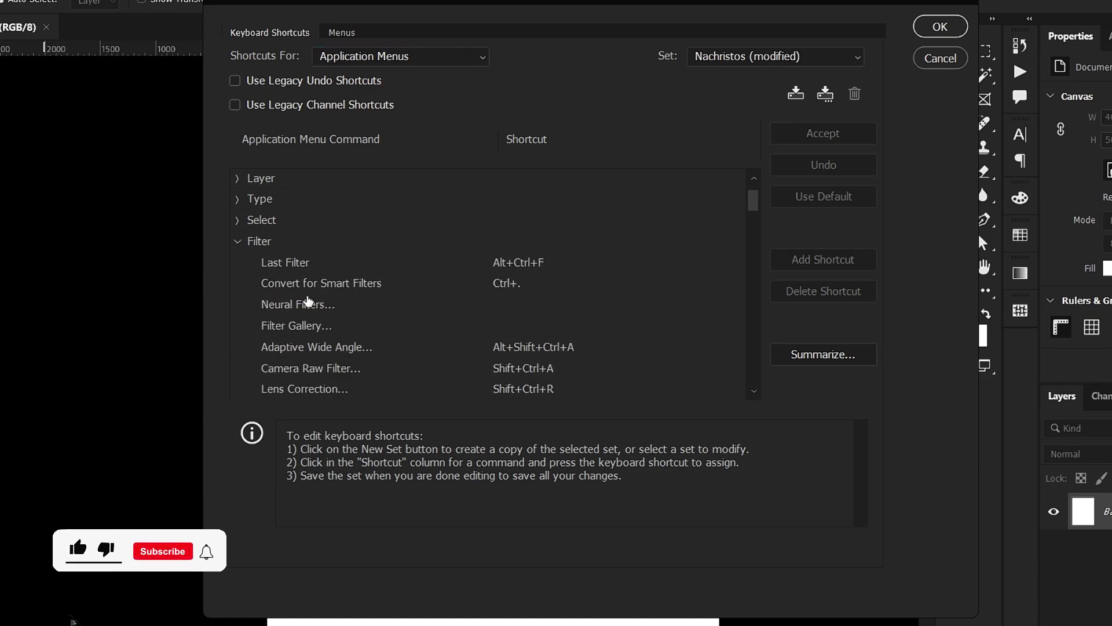
- Enter Ctrl+. as the shortcut for the Convert for Smart Filters command
click(507, 284)
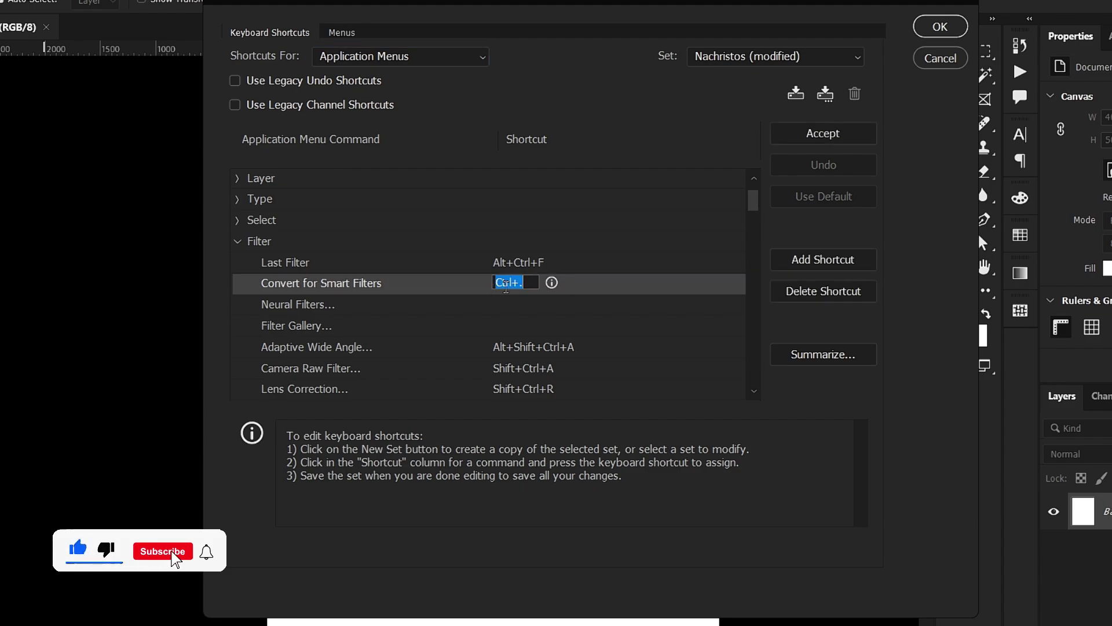
key(ctrl+period)
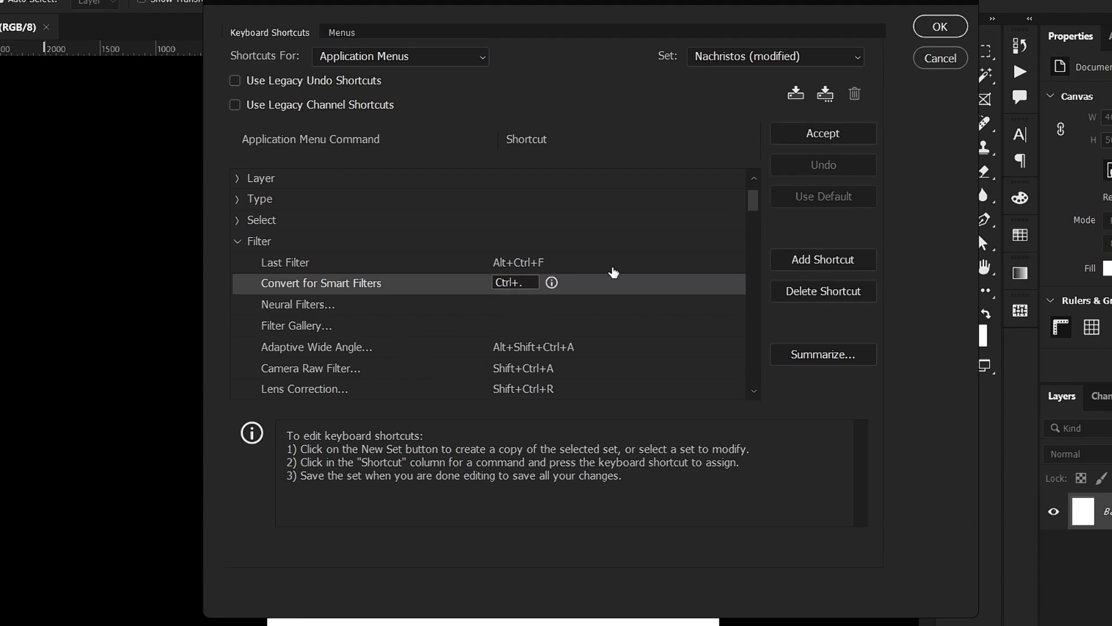
click(545, 247)
- Examine the commands in the Filter group and the shortcuts assigned to them
scroll(531, 355, down, 3)
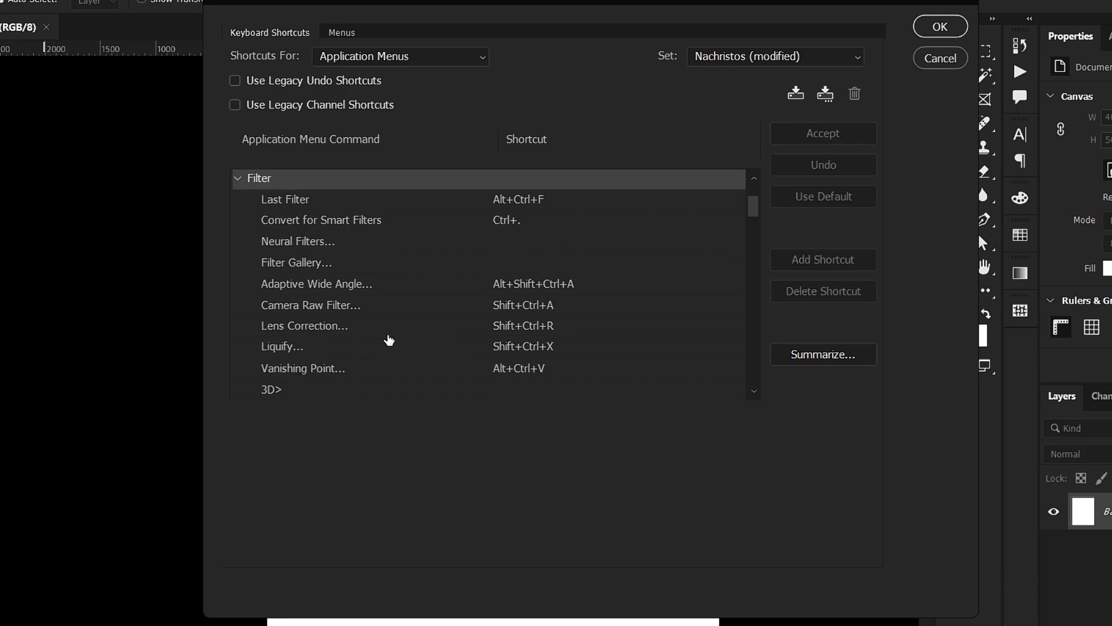
scroll(389, 340, down, 4)
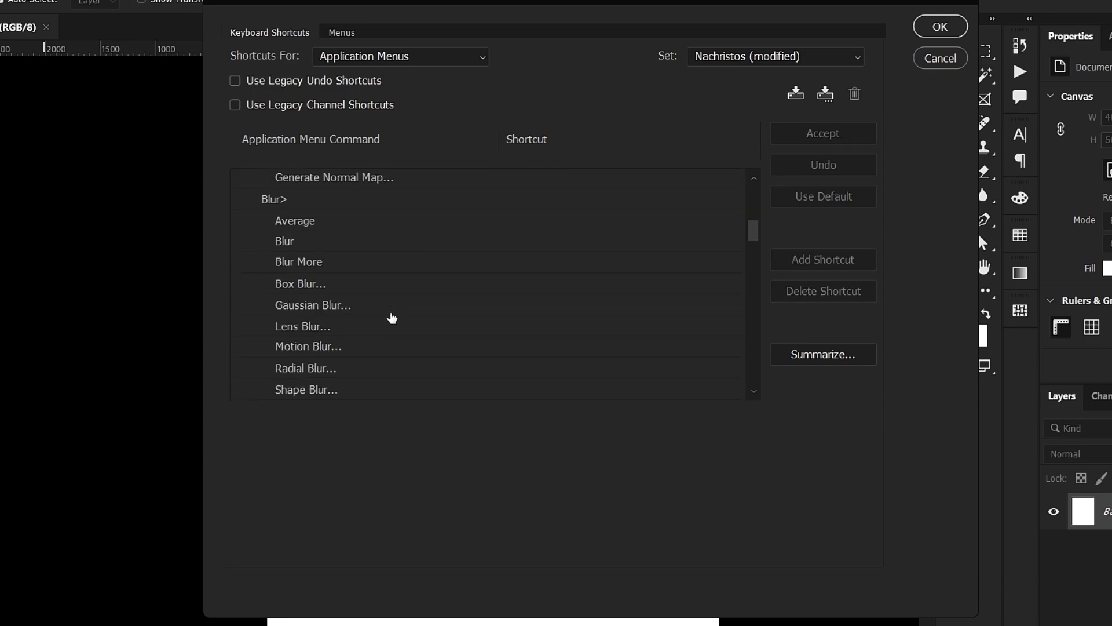
scroll(391, 317, down, 3)
scroll(392, 330, down, 3)
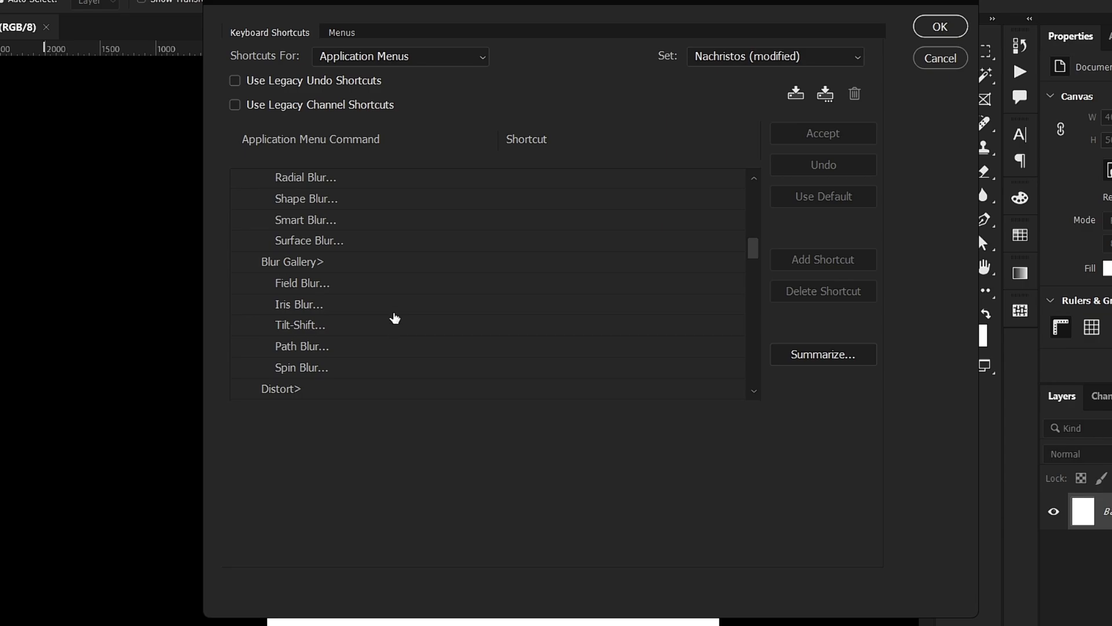
scroll(389, 356, down, 6)
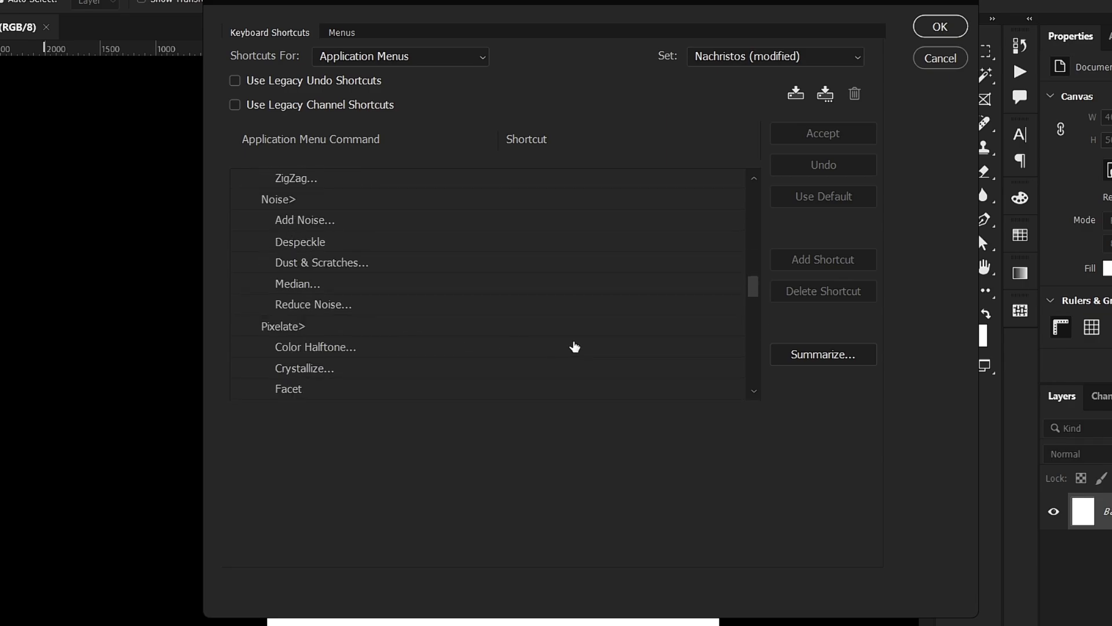
scroll(666, 318, up, 1)
drag(753, 288, 752, 222)
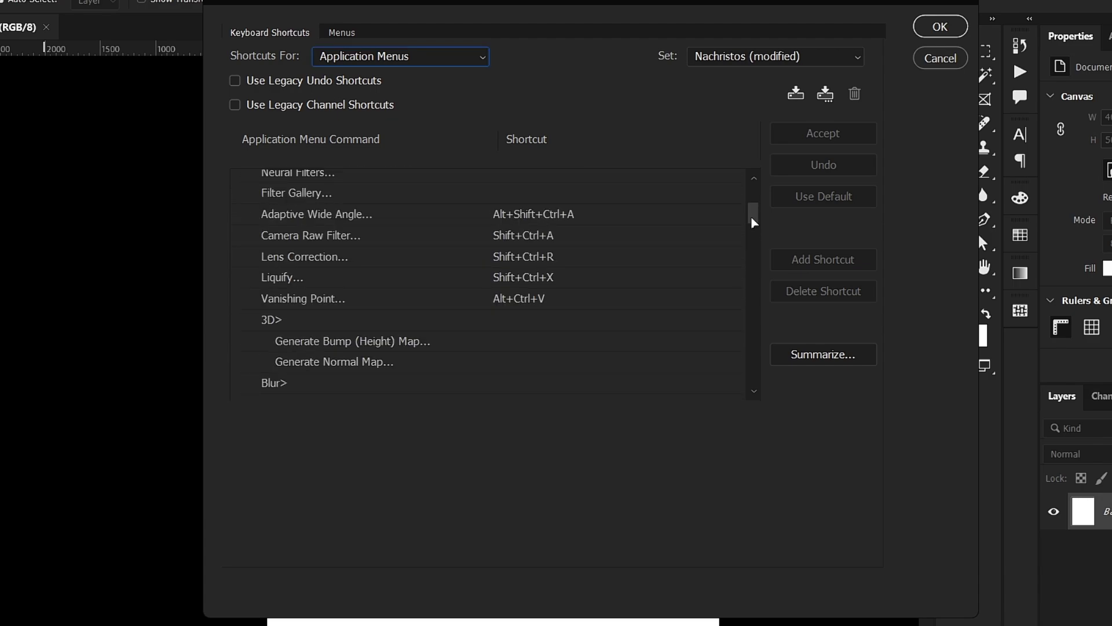
scroll(397, 278, up, 2)
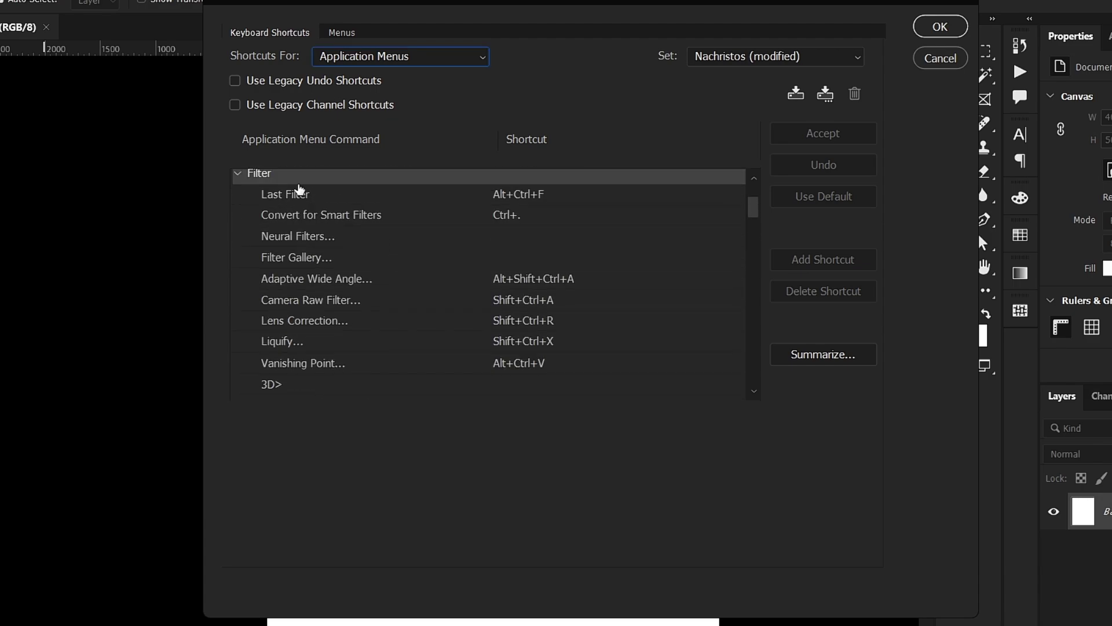
scroll(313, 341, up, 4)
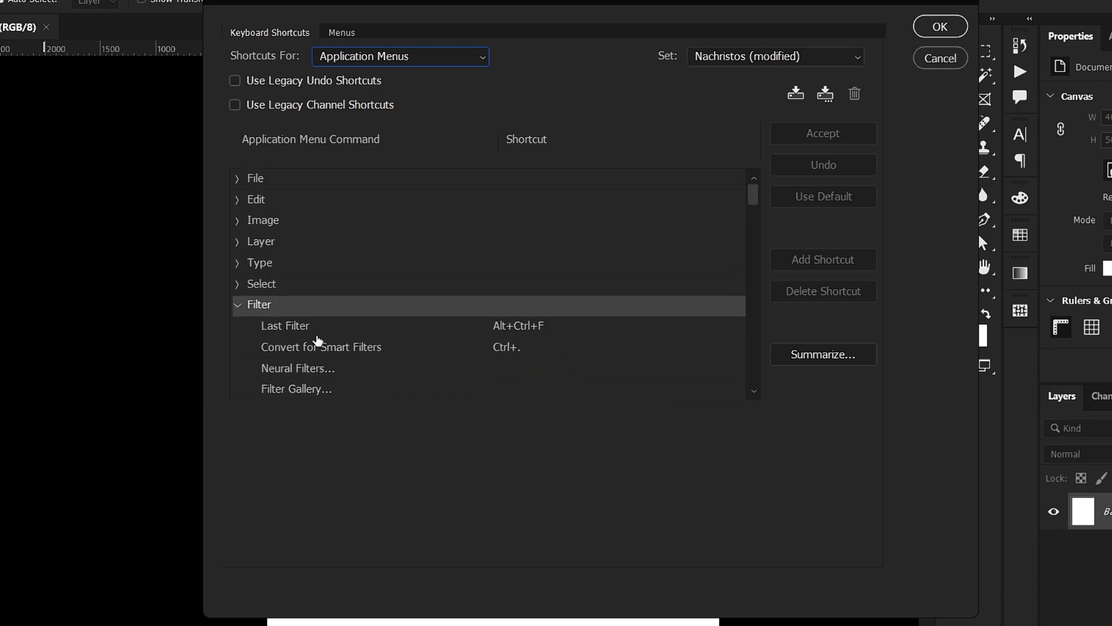
- Enter Shift+Ctrl+. as the shortcut for the Filter Gallery command
scroll(317, 340, down, 4)
click(507, 283)
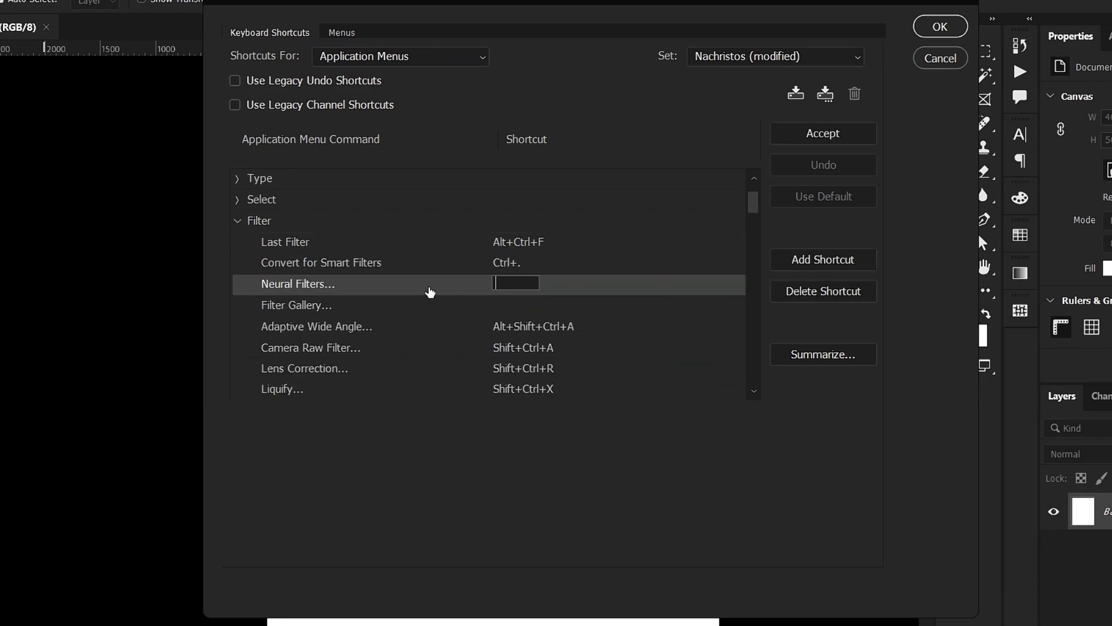
click(528, 307)
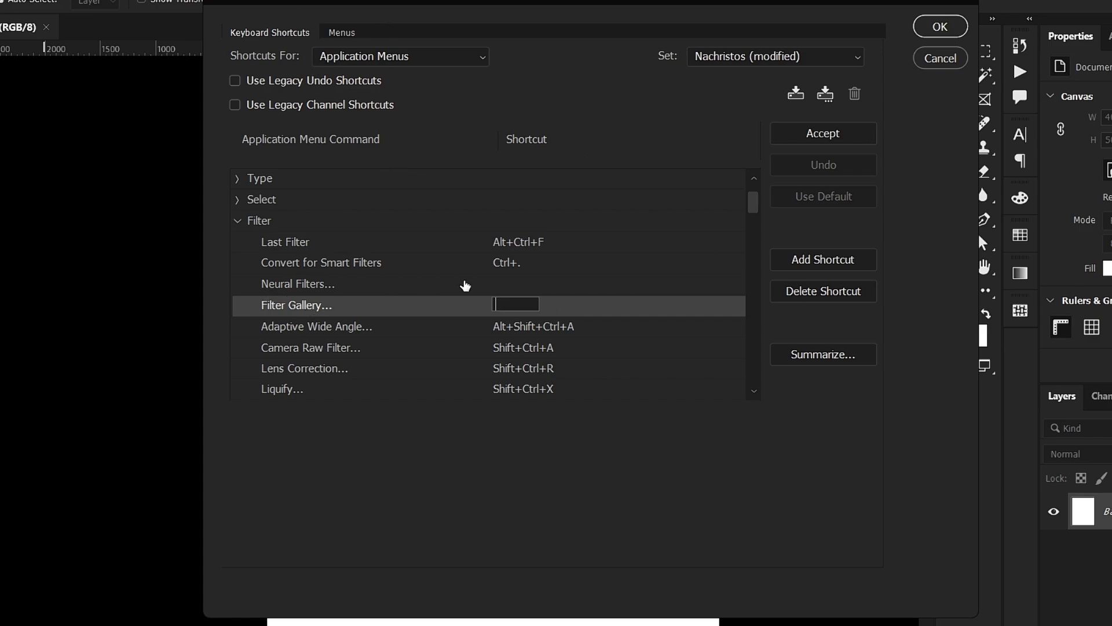
key(ctrl+shift+period)
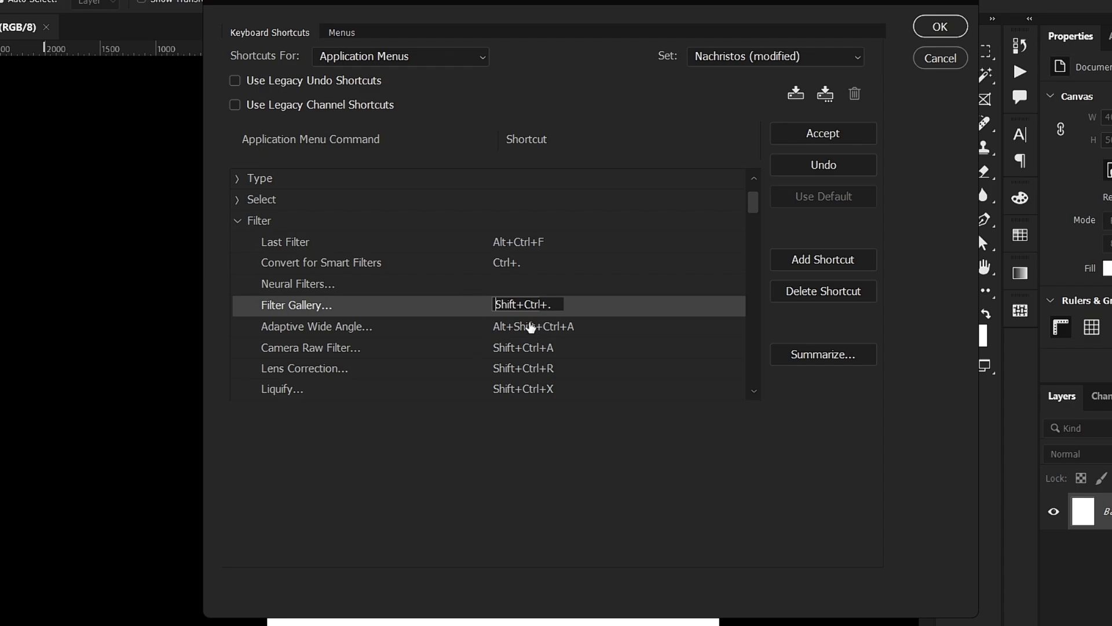
- Clear the Filter Gallery shortcut and try Shift+Ctrl+A, followed by a lone period, in its place
click(340, 315)
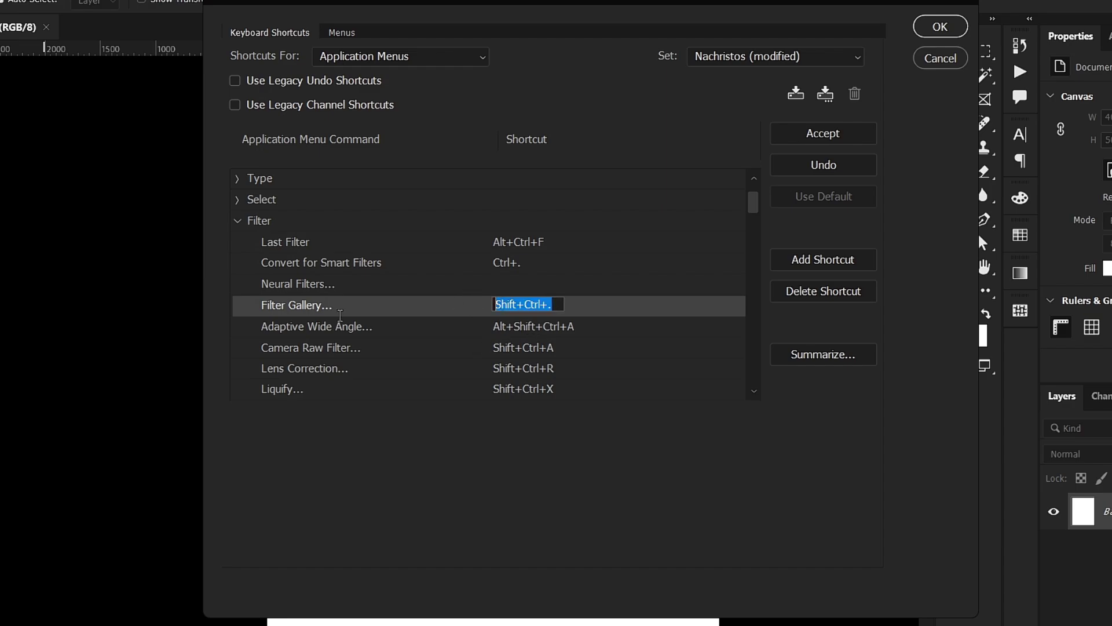
key(BackSpace)
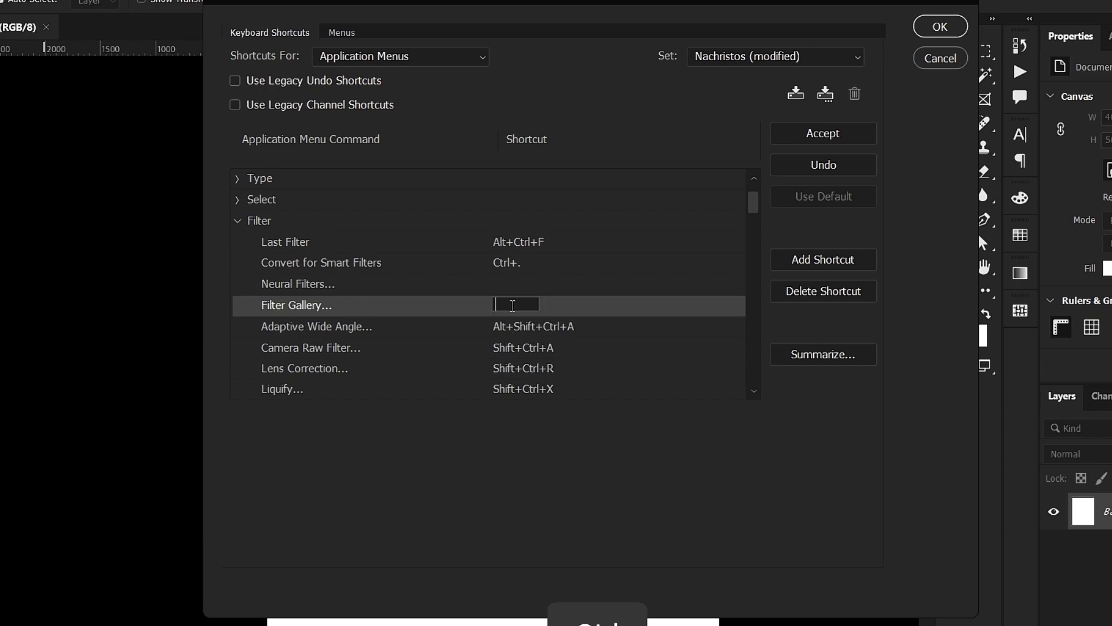
key(ctrl+shift+a)
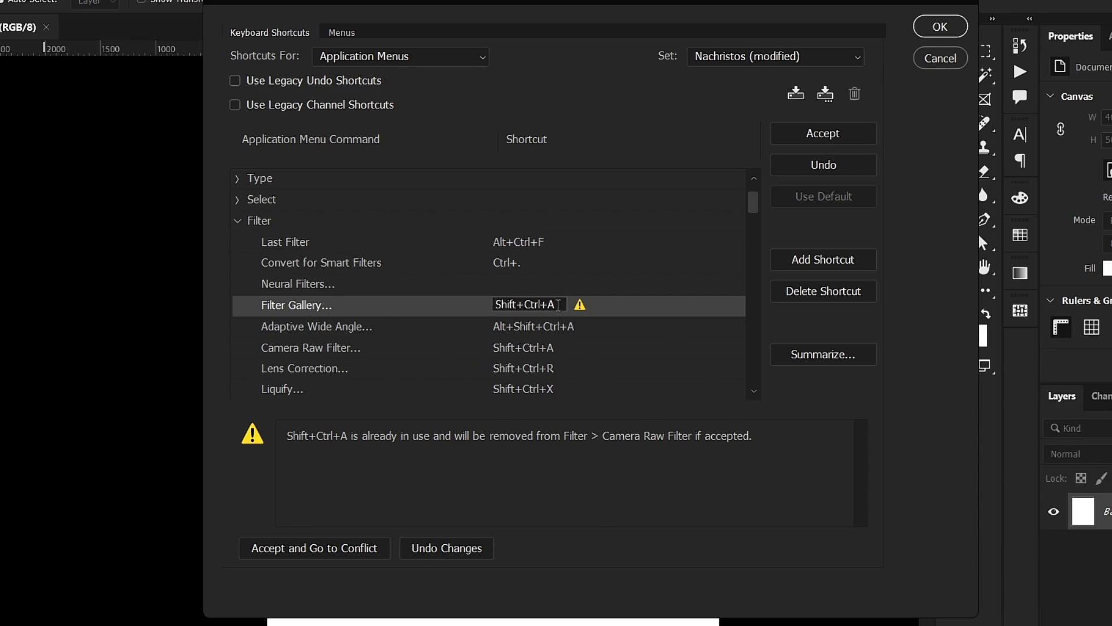
key(period)
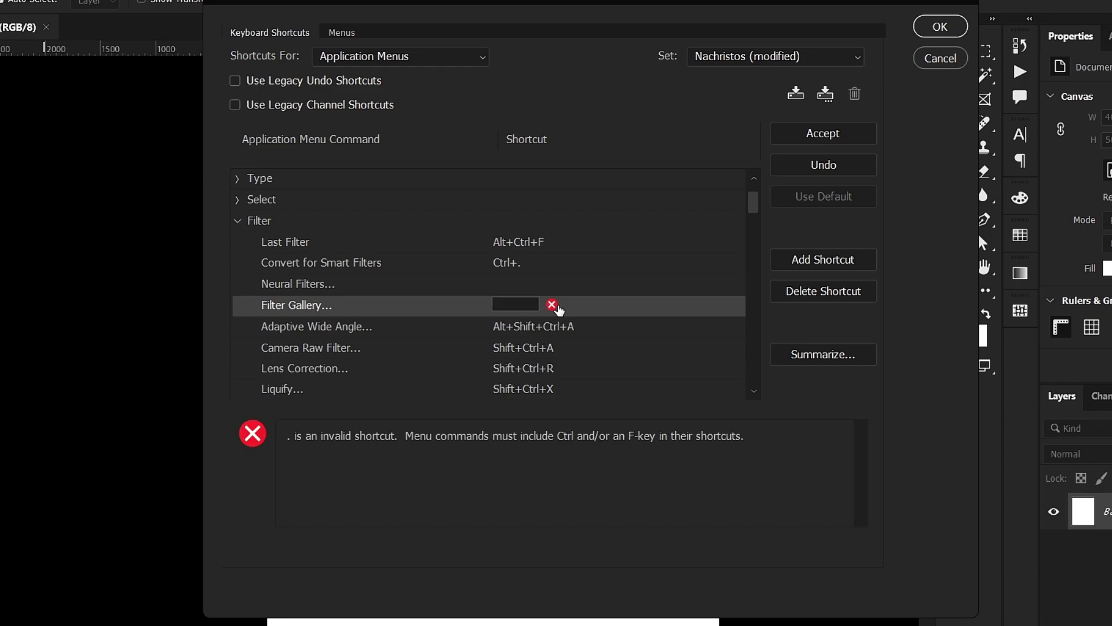
- Assign Shift+Ctrl+. to Filter Gallery, accept it and save the shortcut changes
key(ctrl+shift+period)
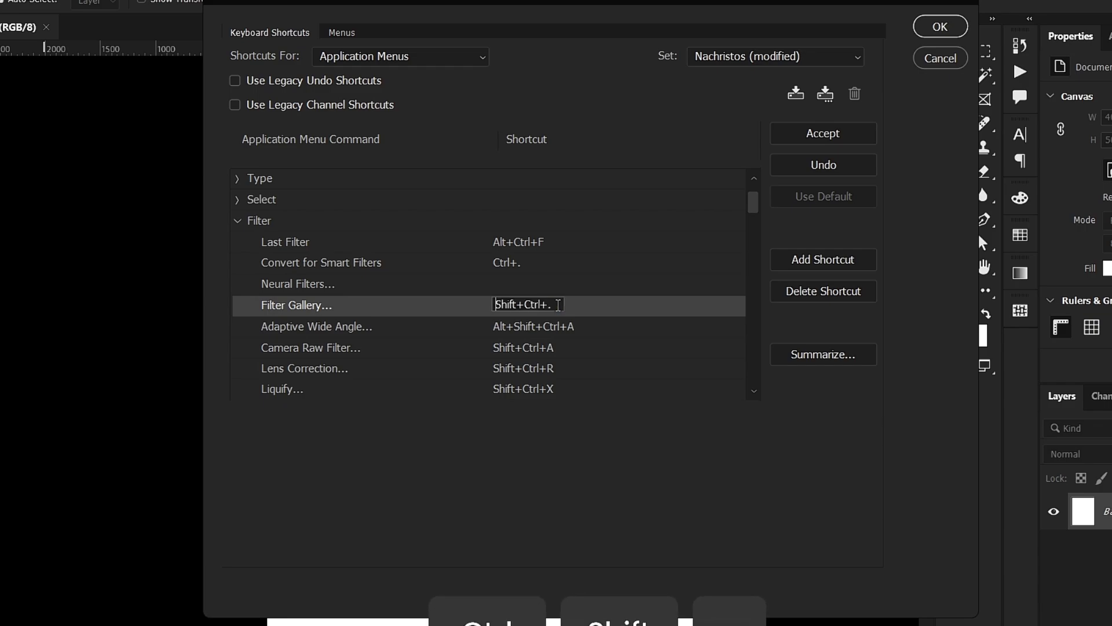
click(929, 26)
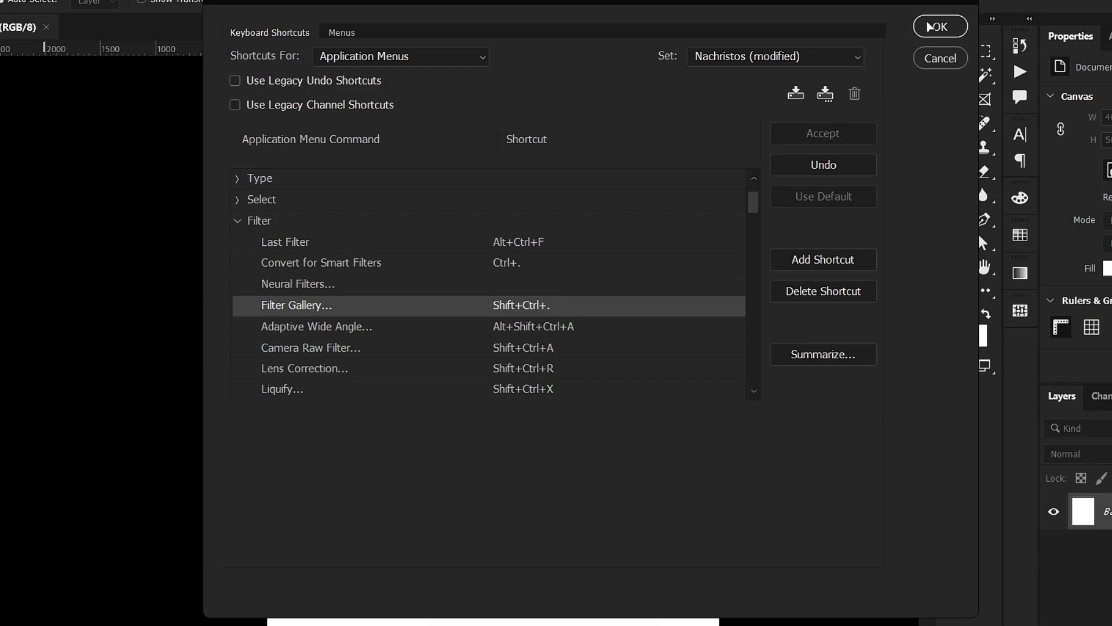
click(929, 26)
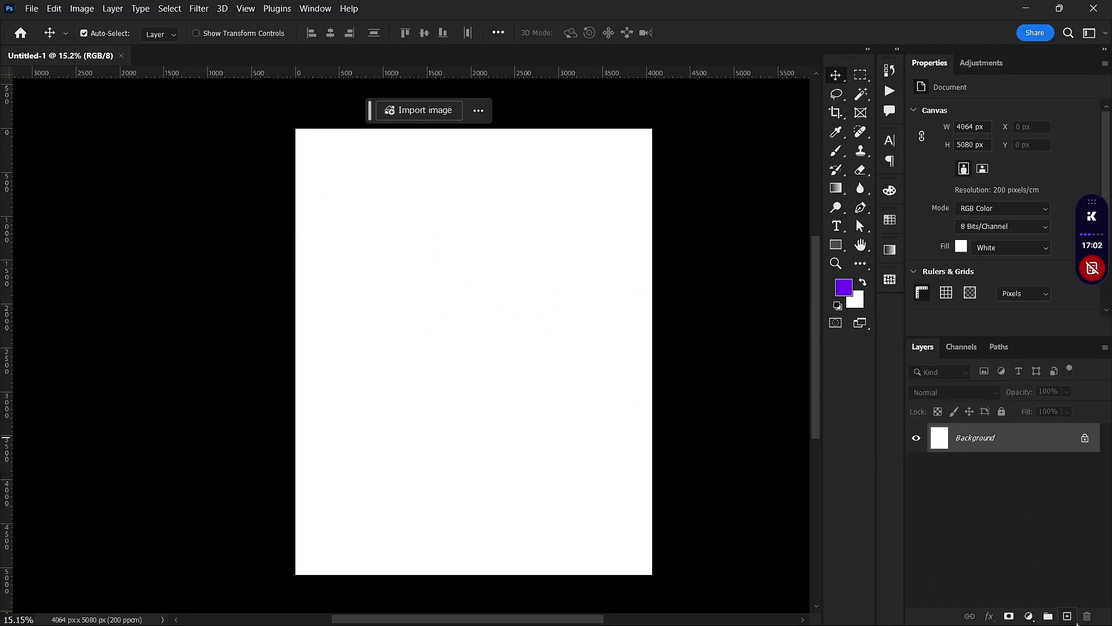
- Add a new layer and place the text FILTER in the upper-left area of the white canvas
key(ctrl+shift+alt+n)
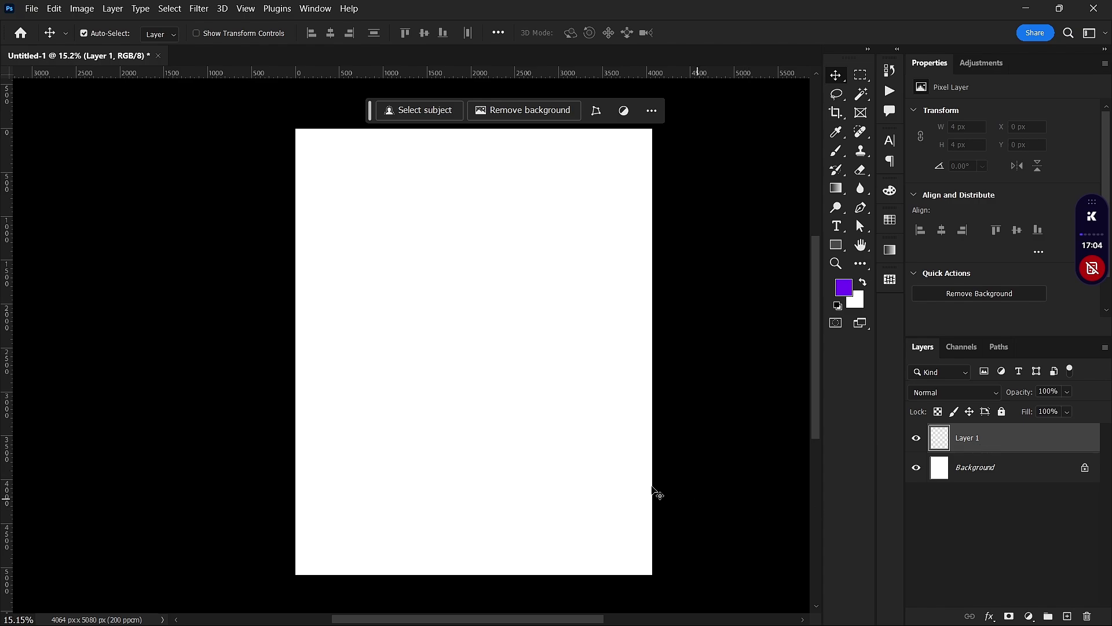
key(t)
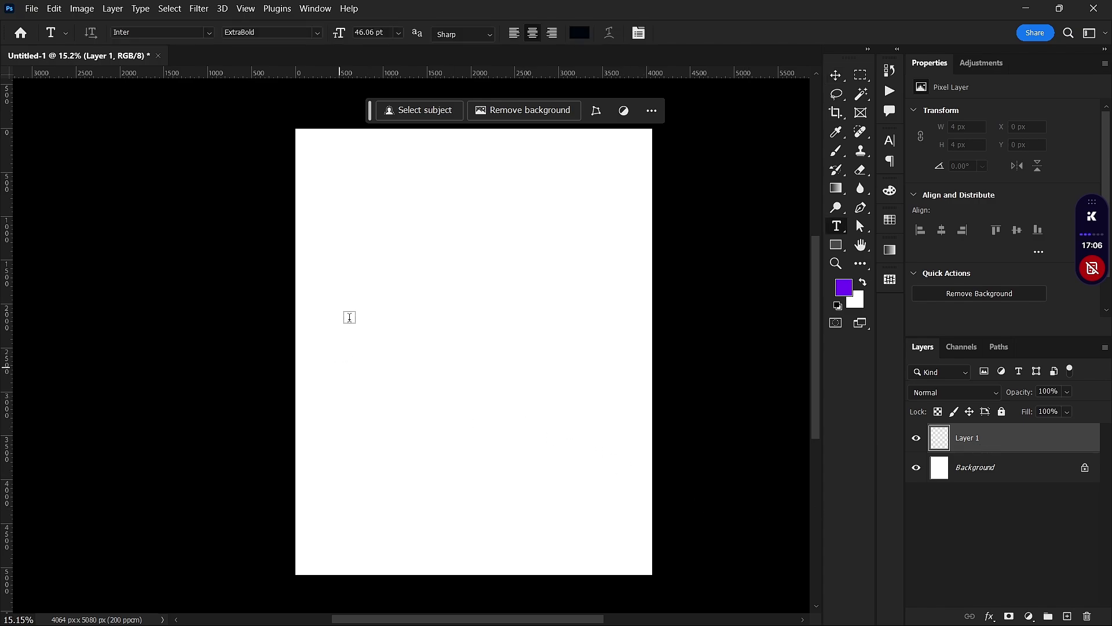
click(347, 291)
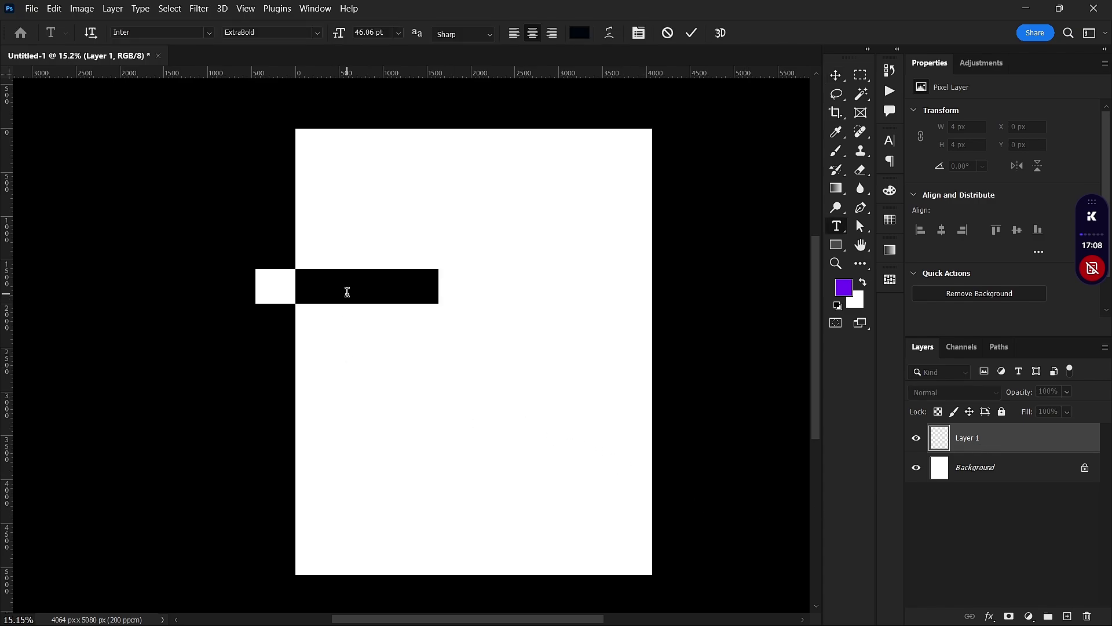
key(Caps_Lock)
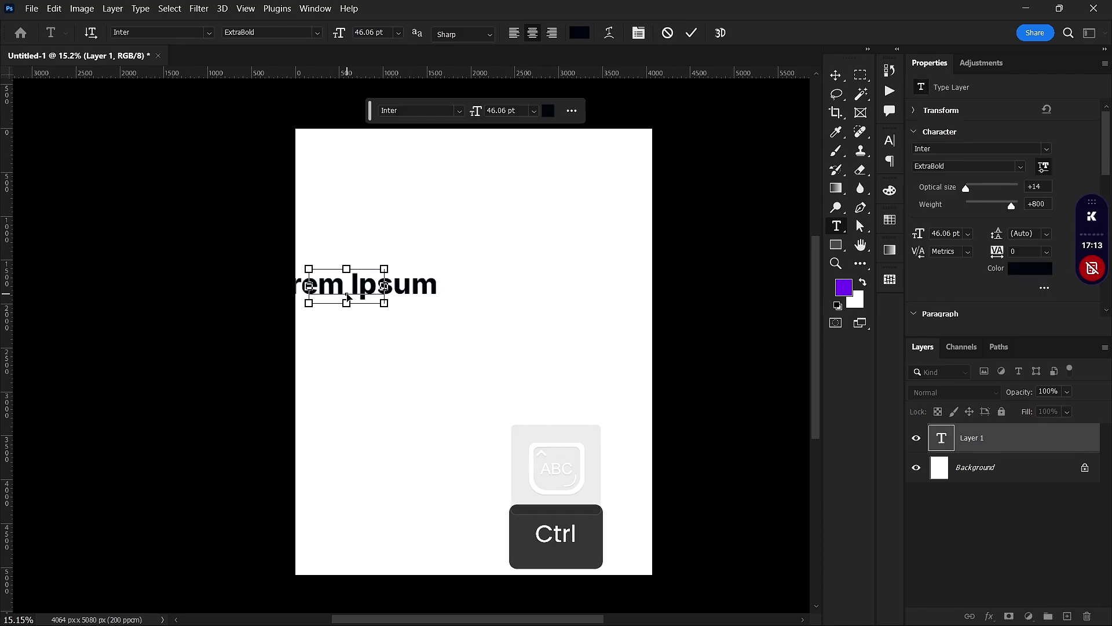
text(FILTER)
- Enter the text FILTER and set its font to Bebas Regular
key(ctrl+a)
click(168, 33)
text(Bebas)
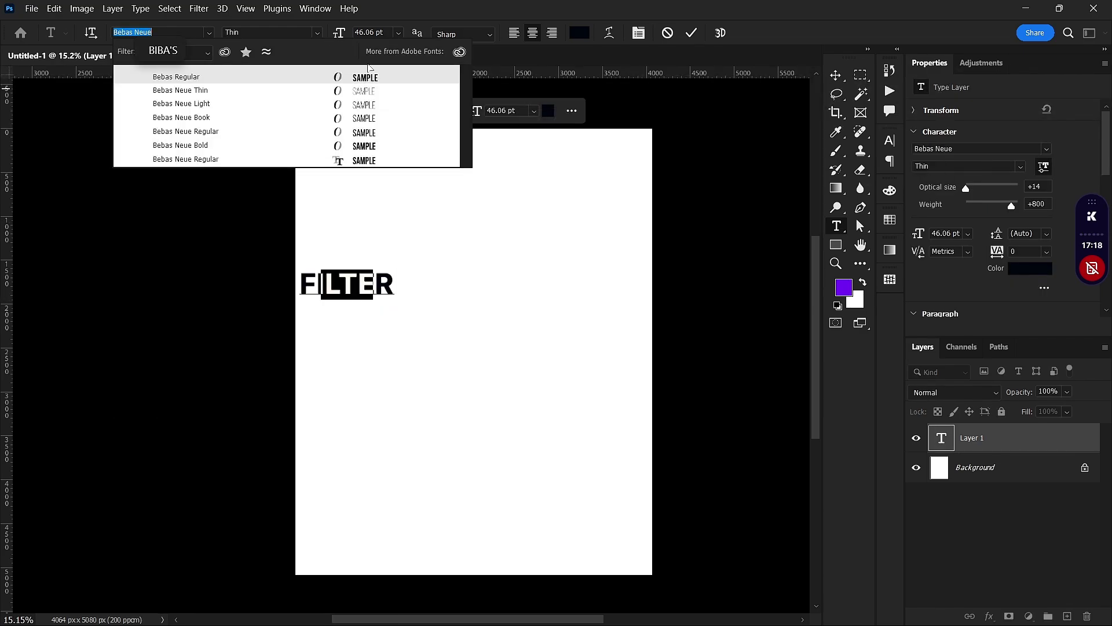
key(Return)
- Scale the FILTER text up to about 376% and move it to the middle of the canvas
key(ctrl+t)
drag(378, 297, 543, 337)
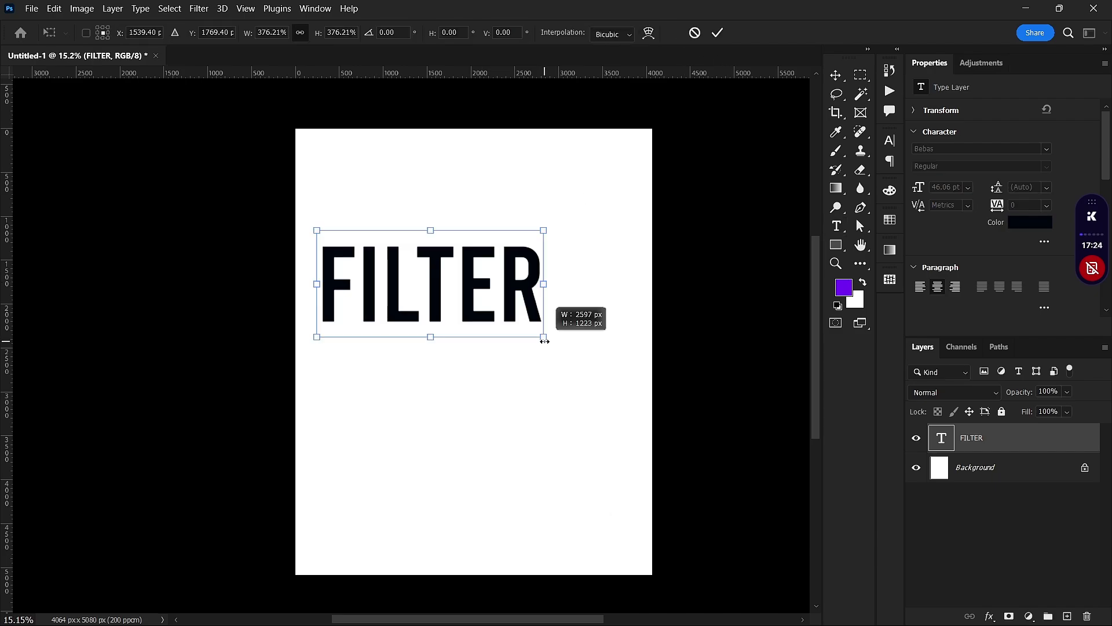
drag(471, 295, 496, 350)
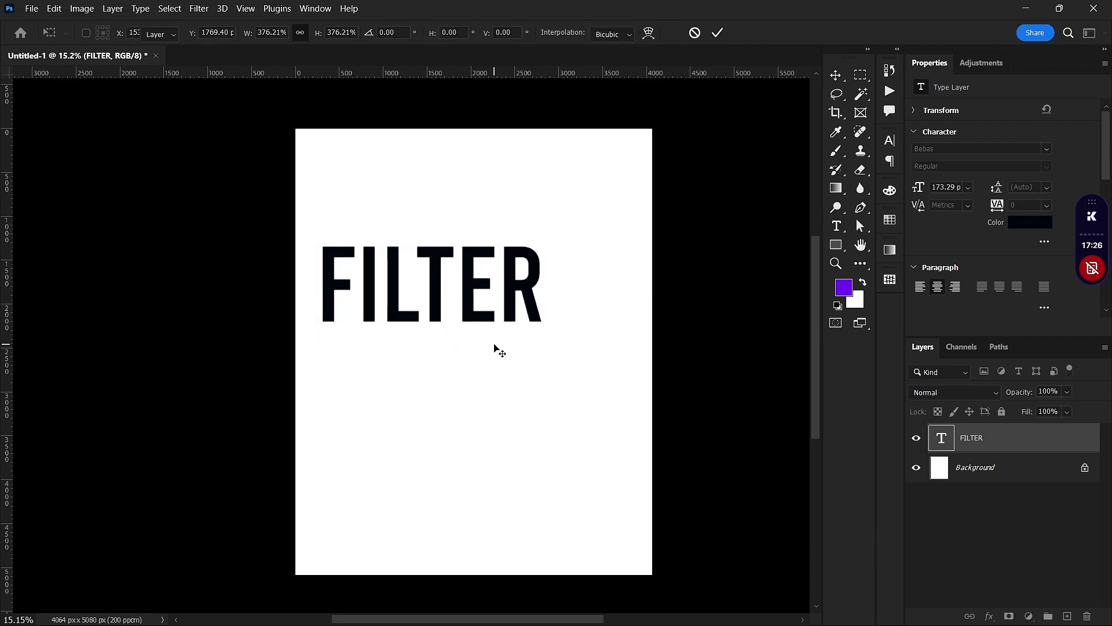
key(Return)
- Convert the FILTER text layer to a smart object and stamp all visible layers into a new layer above it
key(ctrl)
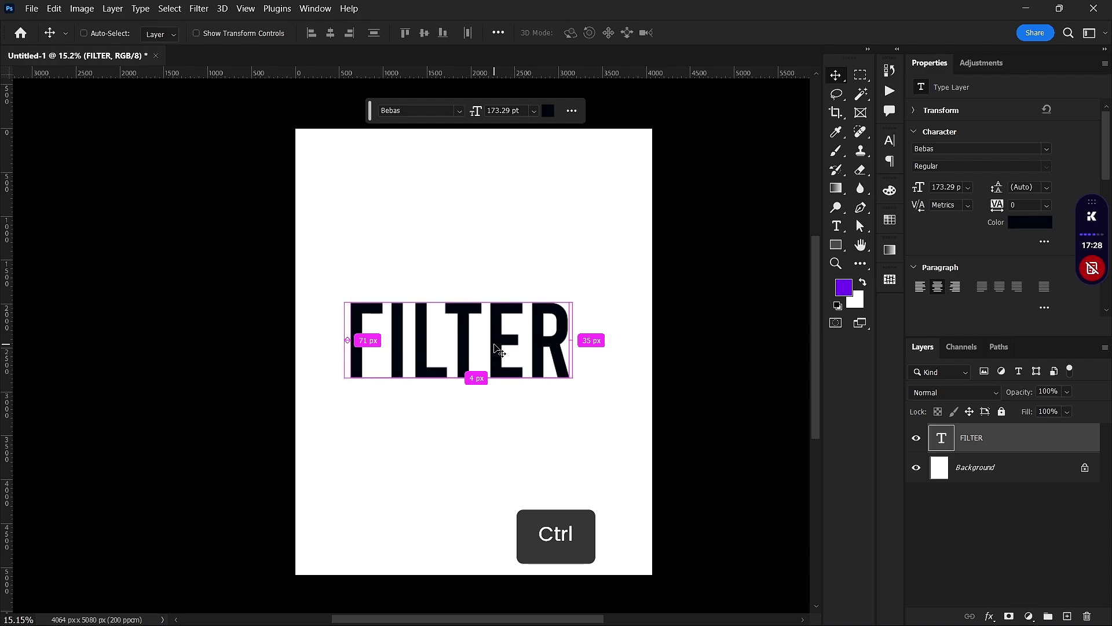
key(ctrl+period)
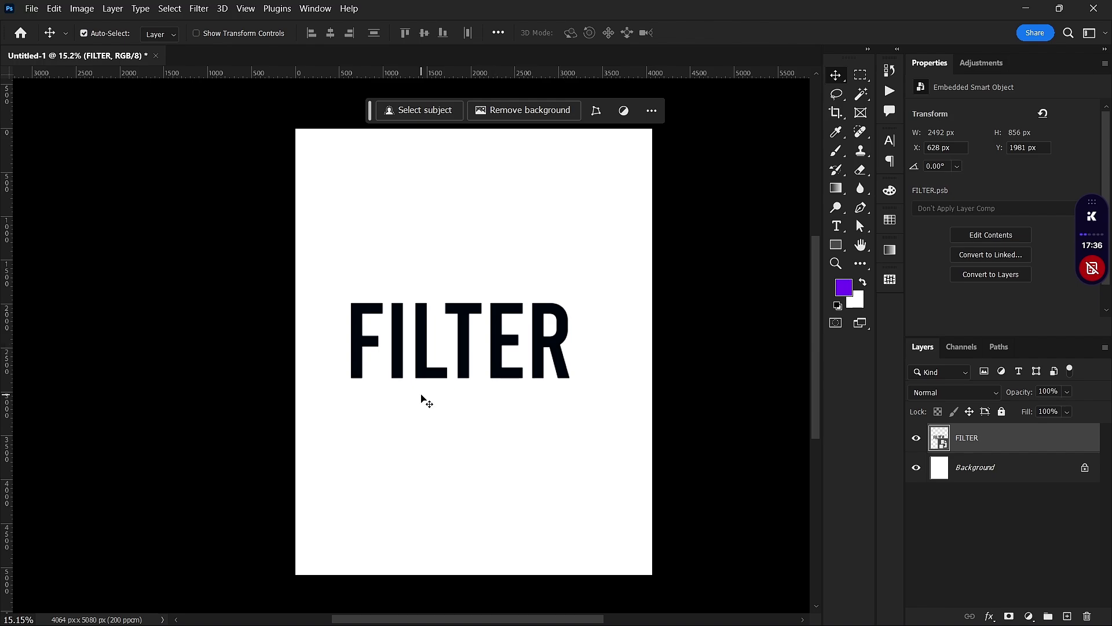
key(ctrl)
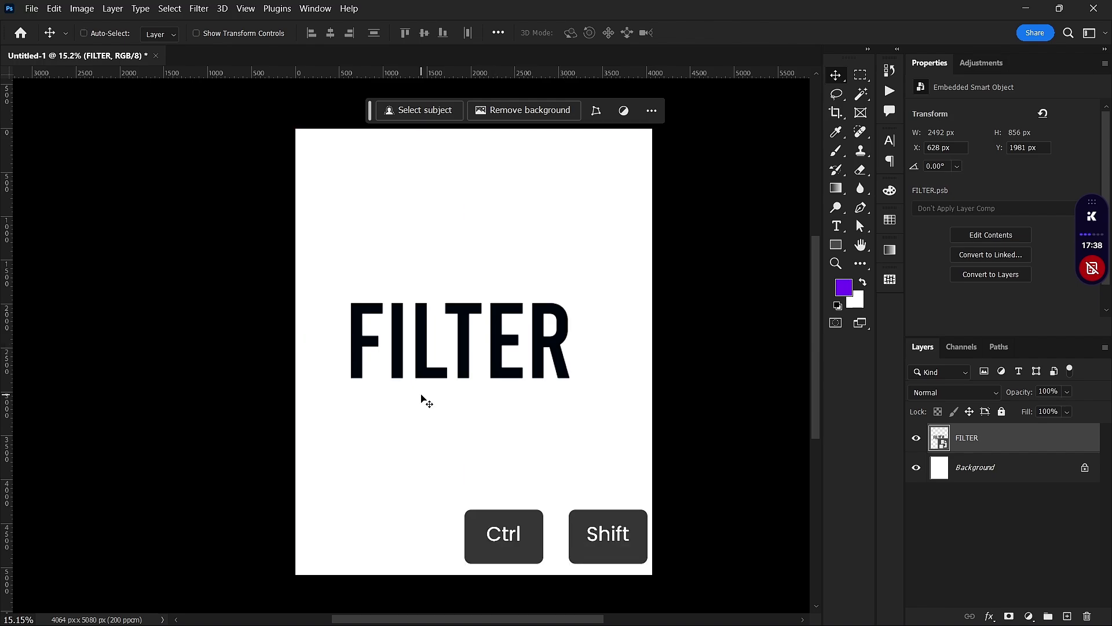
key(ctrl+shift+alt+e)
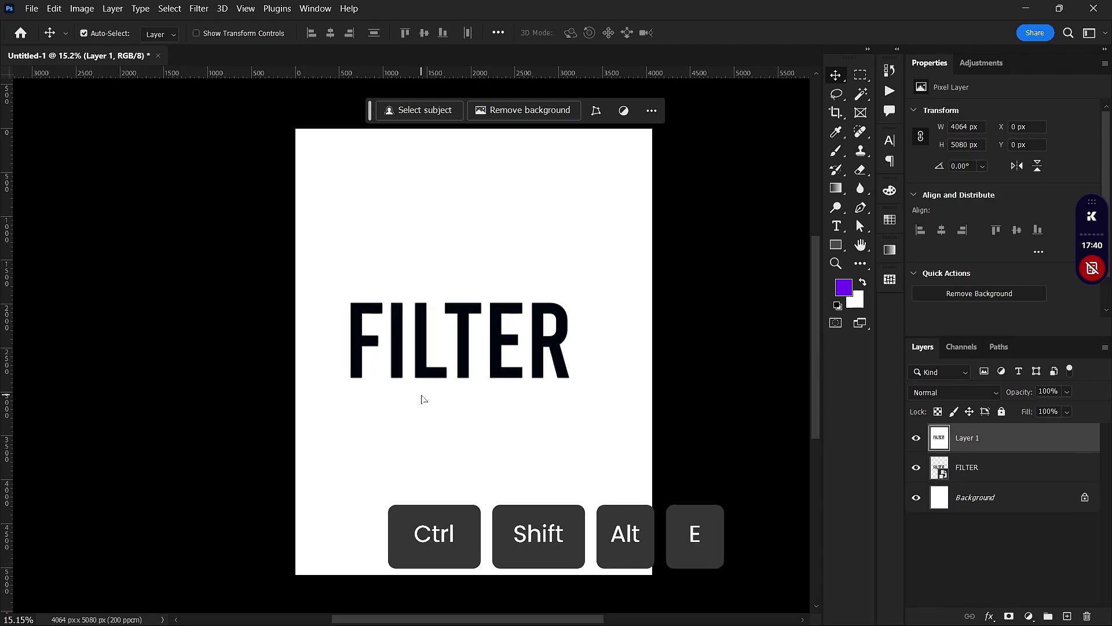
- Convert the stamped Layer 1 to a smart object and open the Filter Gallery on it
key(ctrl)
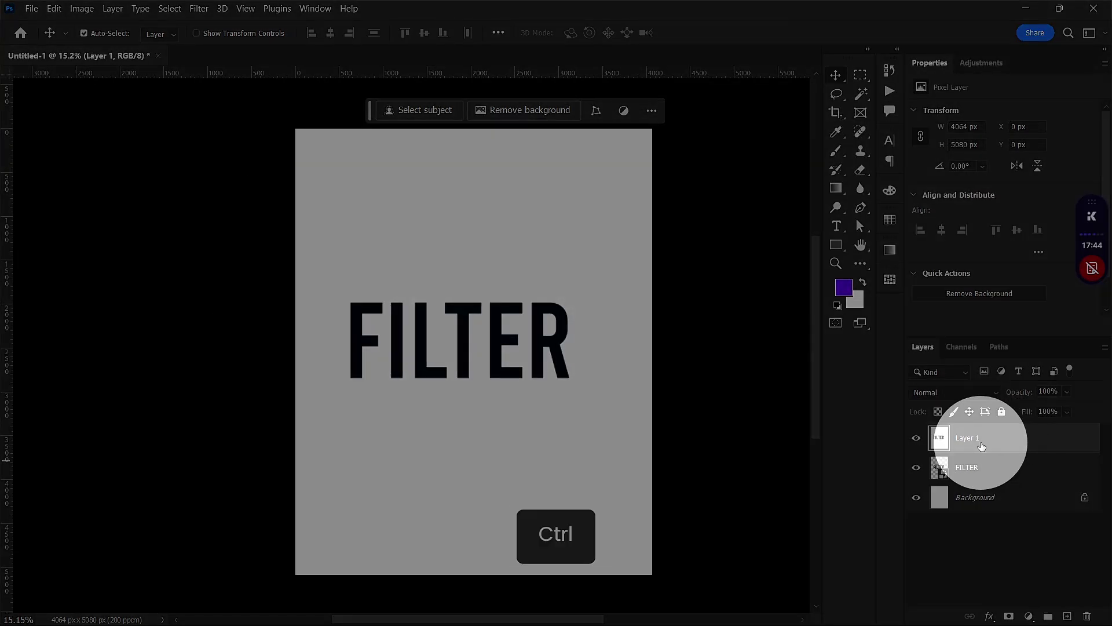
key(ctrl+period)
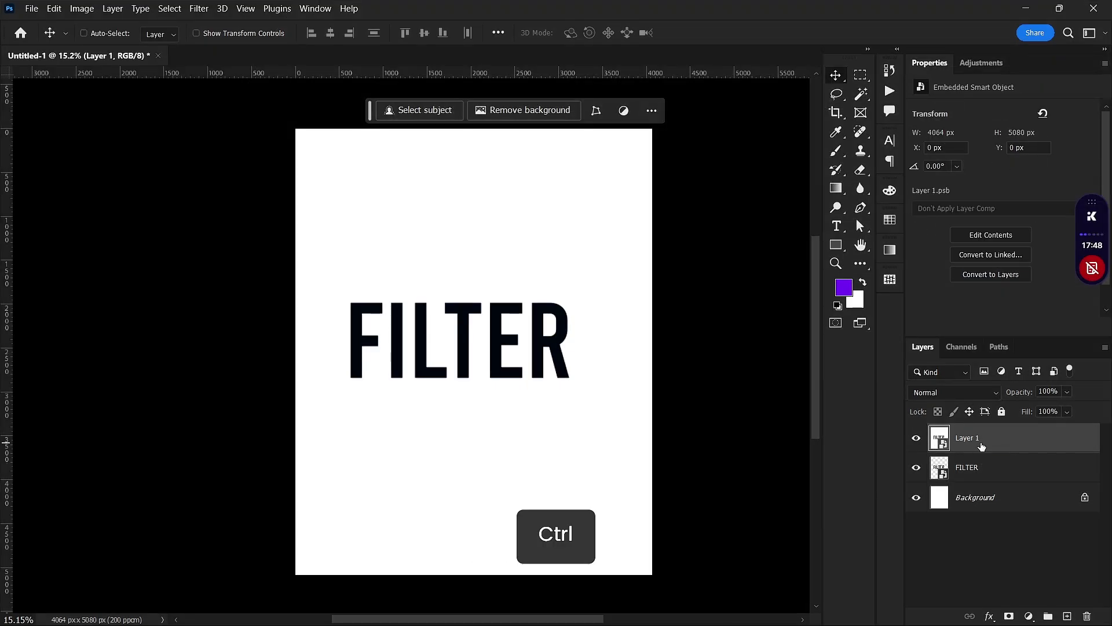
key(ctrl+shift+period)
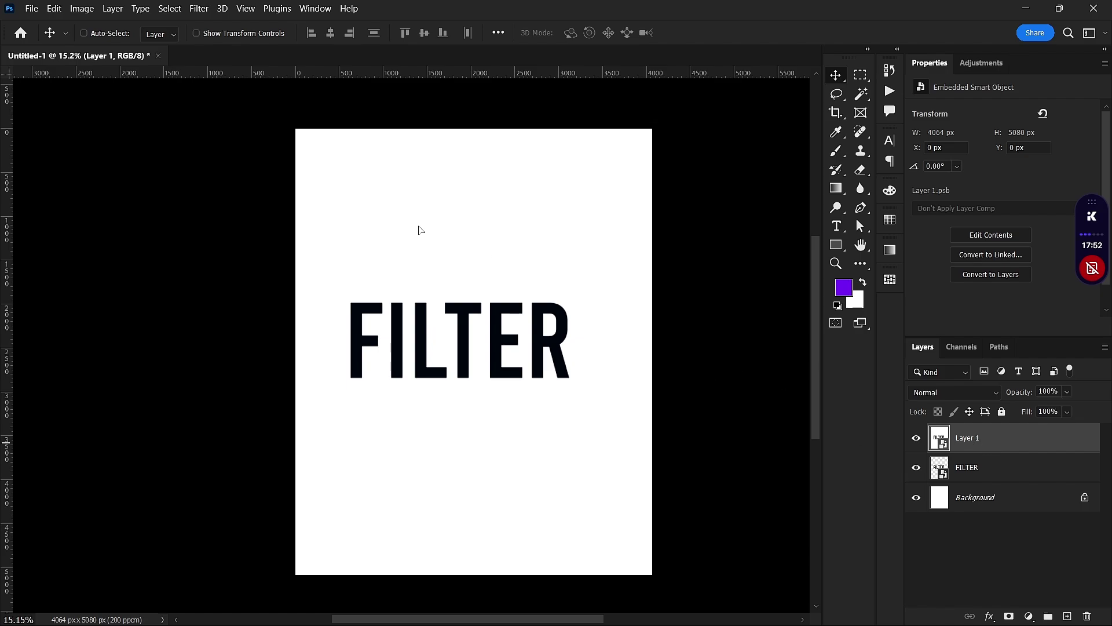
key(ctrl+alt+f)
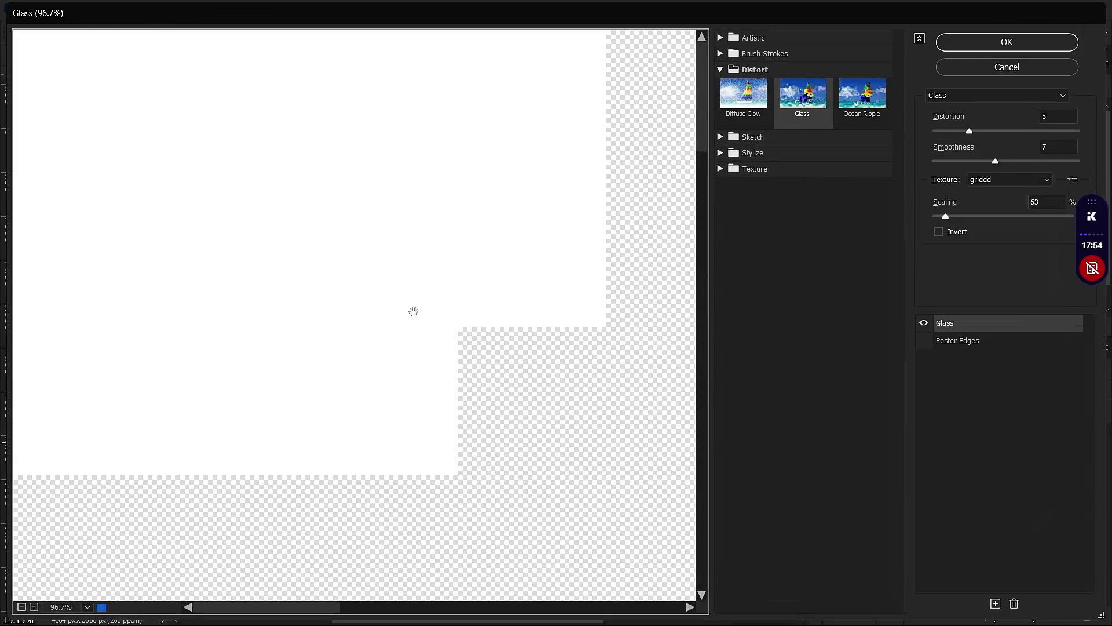
- Examine the whole FILTER word in the Filter Gallery preview at 33.3%
click(22, 606)
click(22, 607)
click(22, 606)
click(22, 606)
click(22, 607)
click(22, 607)
click(22, 607)
click(22, 606)
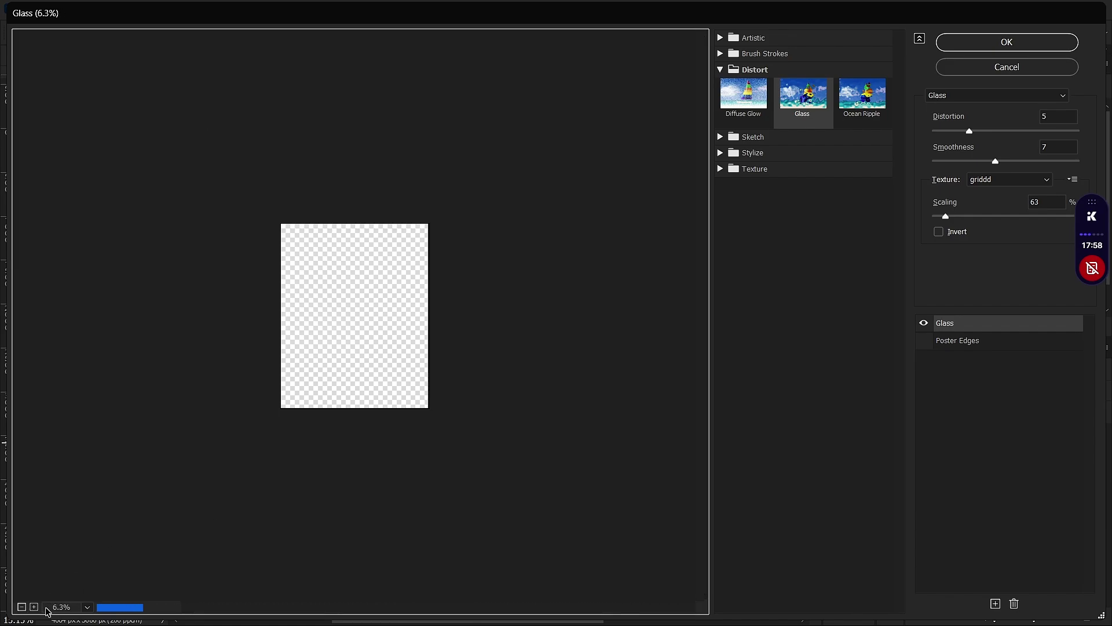
click(34, 607)
click(34, 606)
click(34, 606)
click(33, 606)
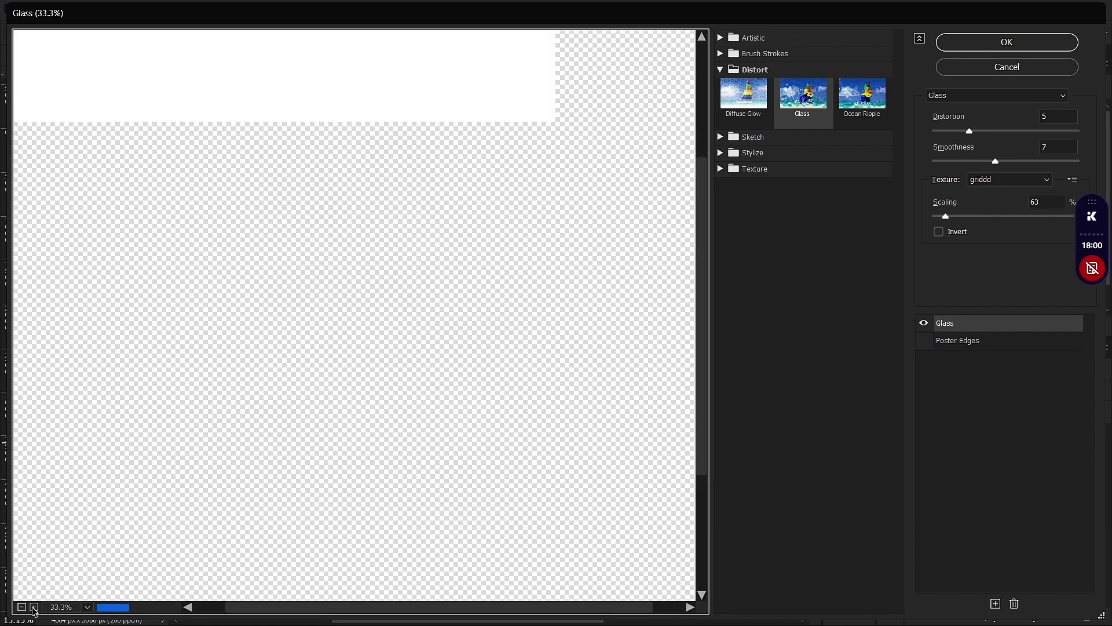
click(34, 607)
drag(428, 415, 478, 425)
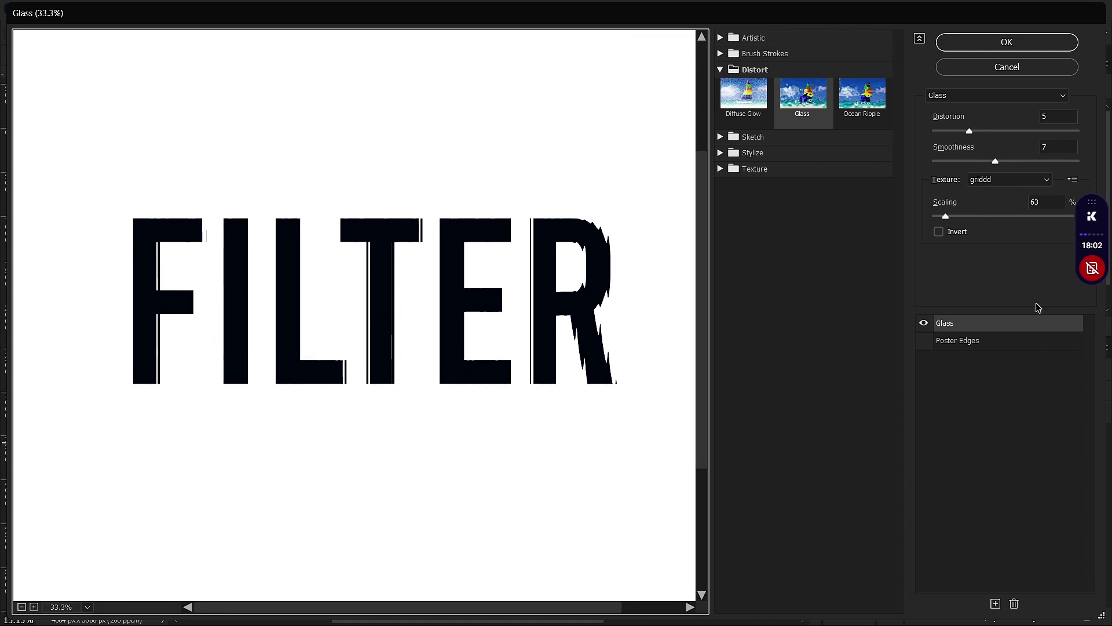
- Try the Glass filter with Scaling at 54% and Distortion at 11 on the FILTER artwork
click(989, 217)
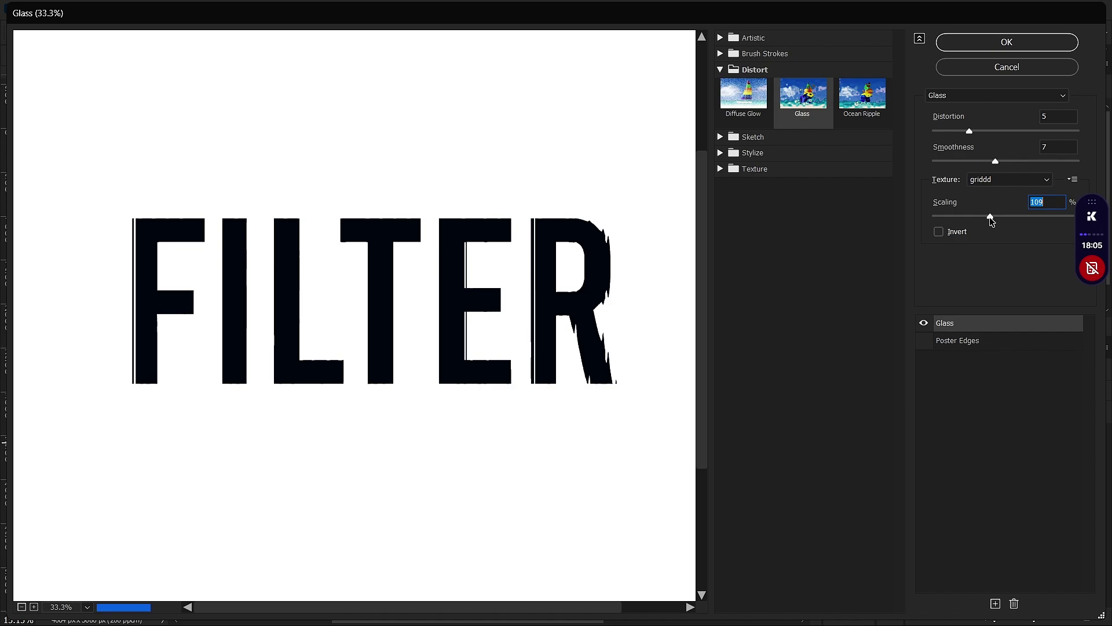
click(937, 217)
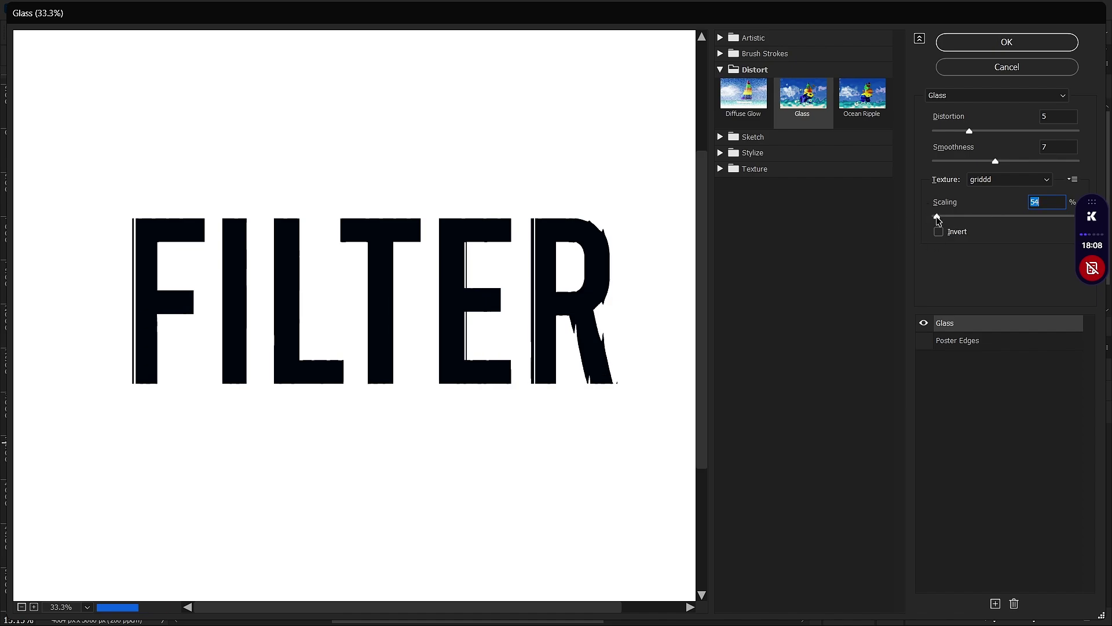
click(988, 130)
click(1011, 130)
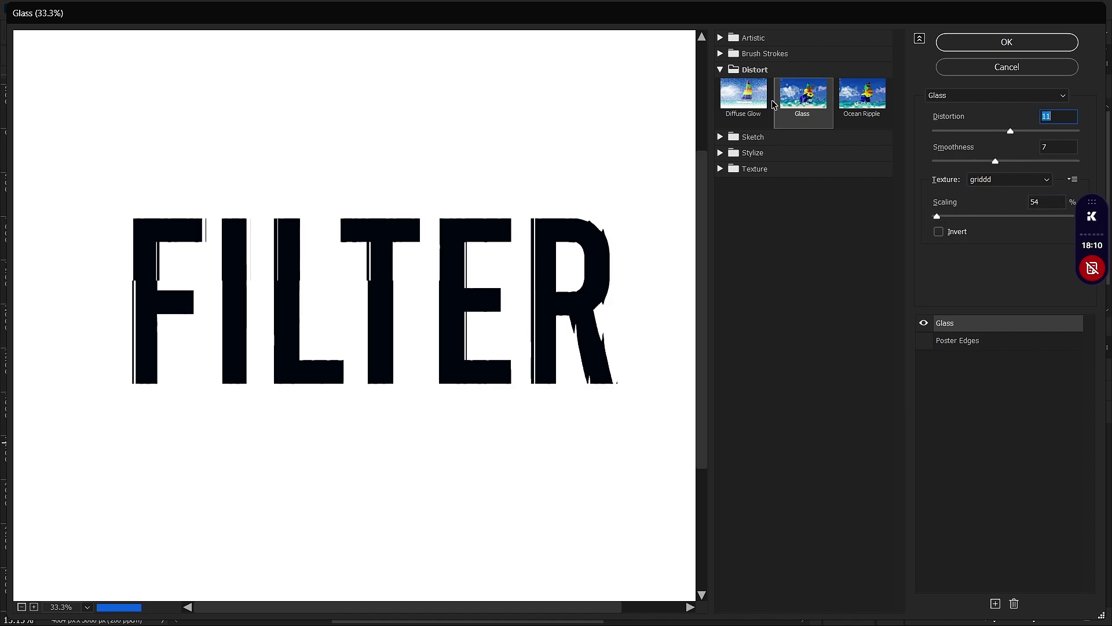
- Replace Glass with the Ocean Ripple distortion and apply it to Layer 1 as a smart filter
click(846, 94)
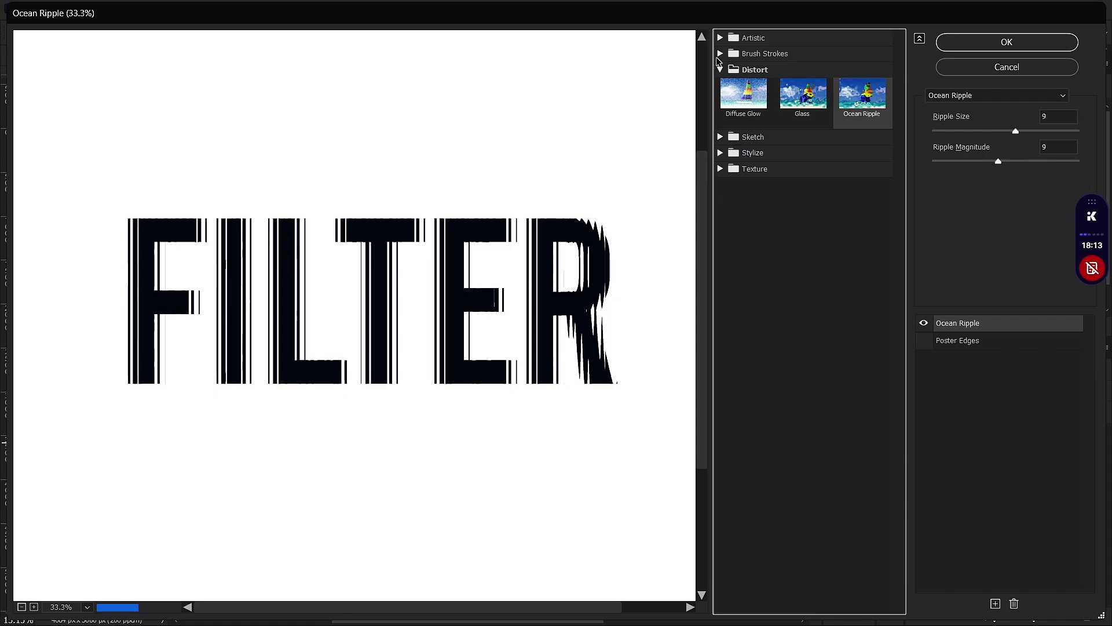
click(721, 38)
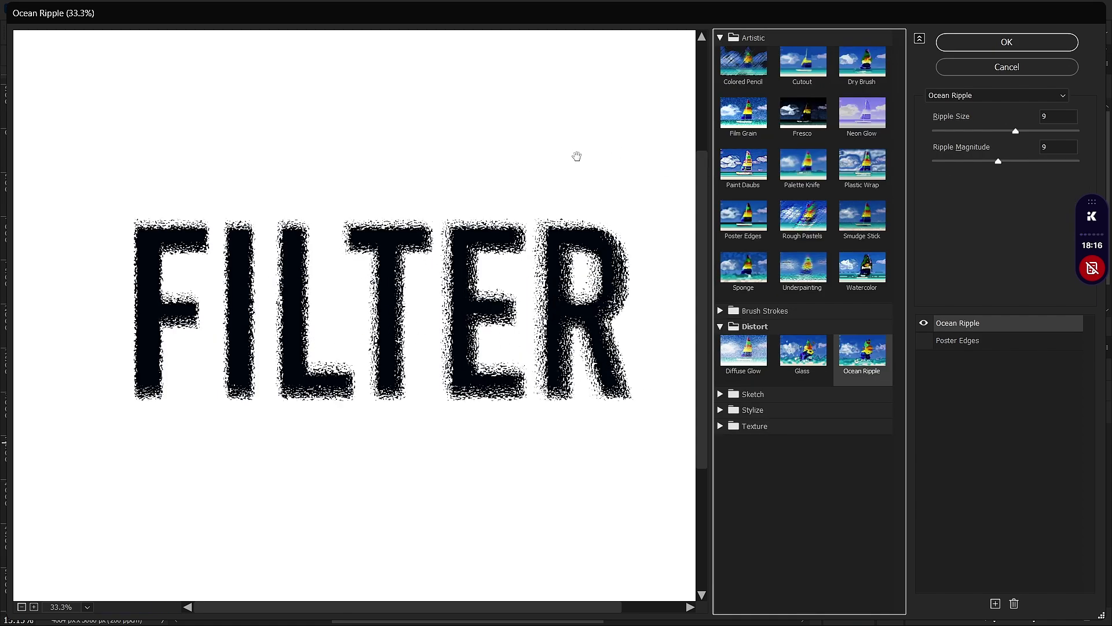
click(1005, 47)
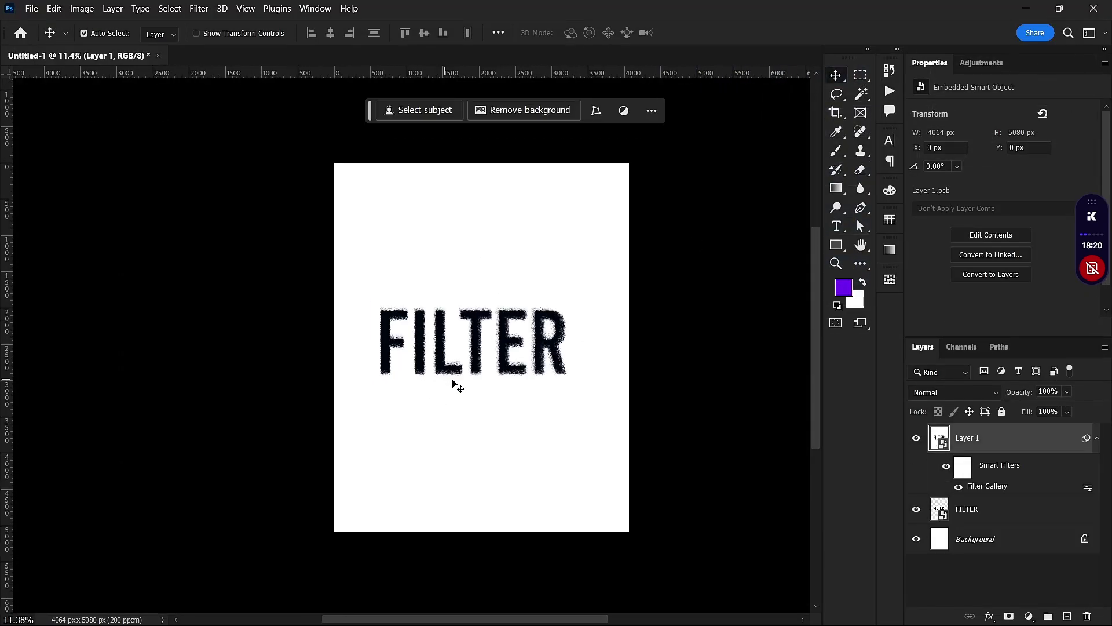
scroll(635, 366, up, 3)
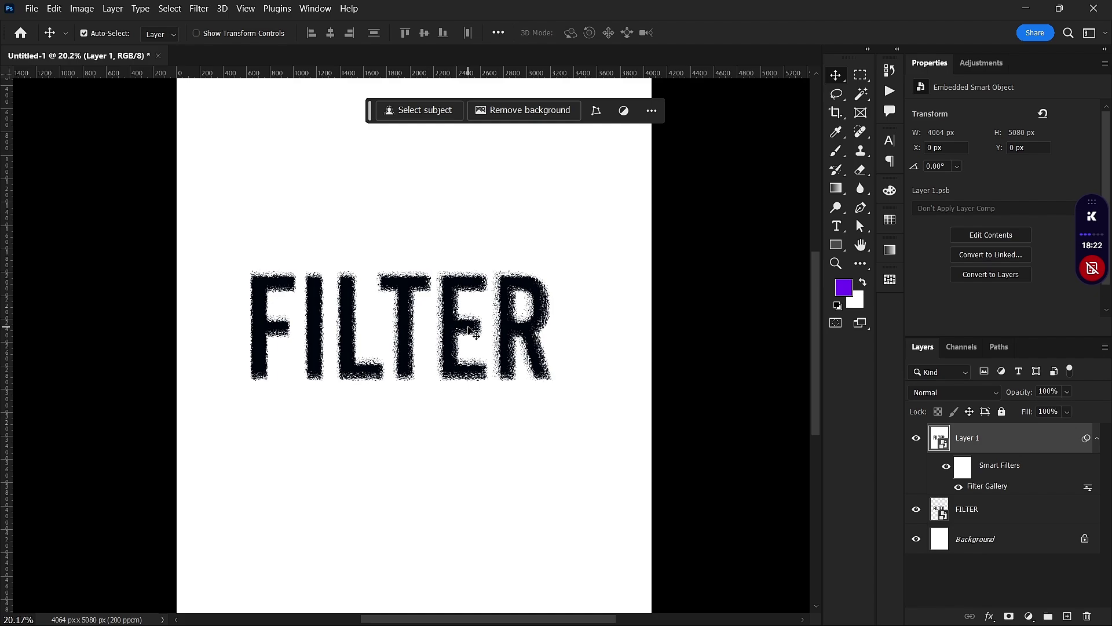
key(ctrl+0)
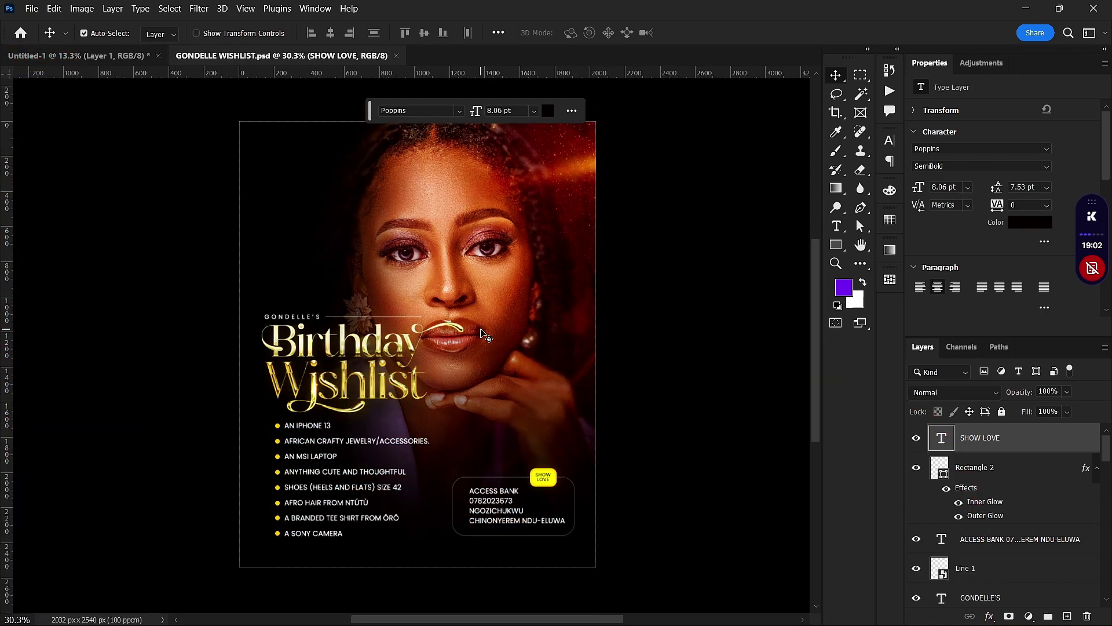
- Inspect the Birthday Wishlist flyer, its gold title and the SHOW LOVE text layer
key(ctrl+0)
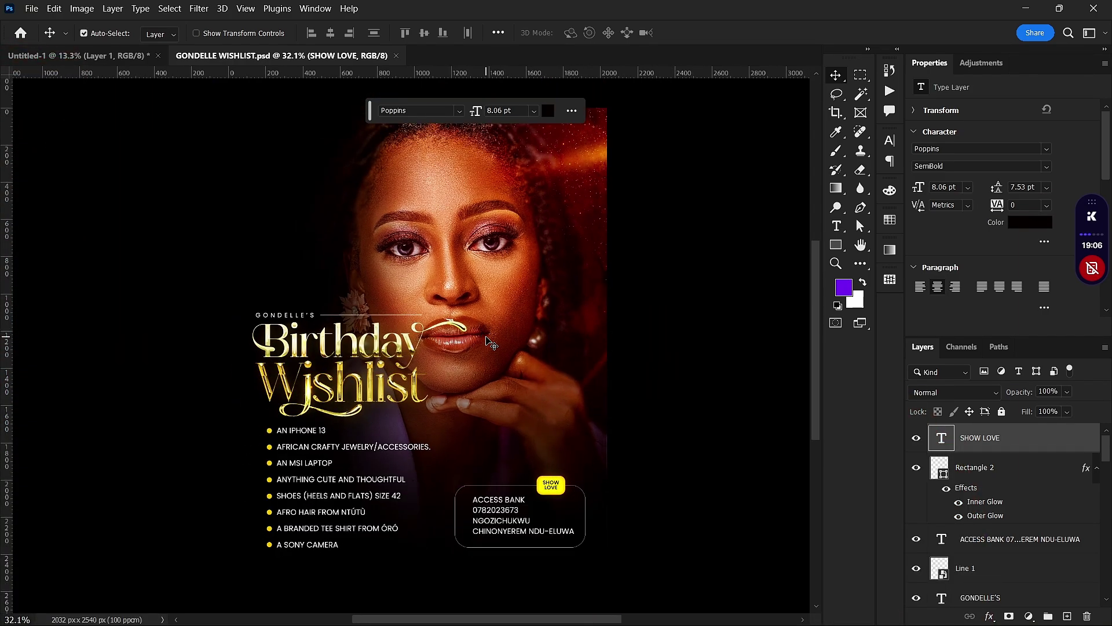
click(672, 416)
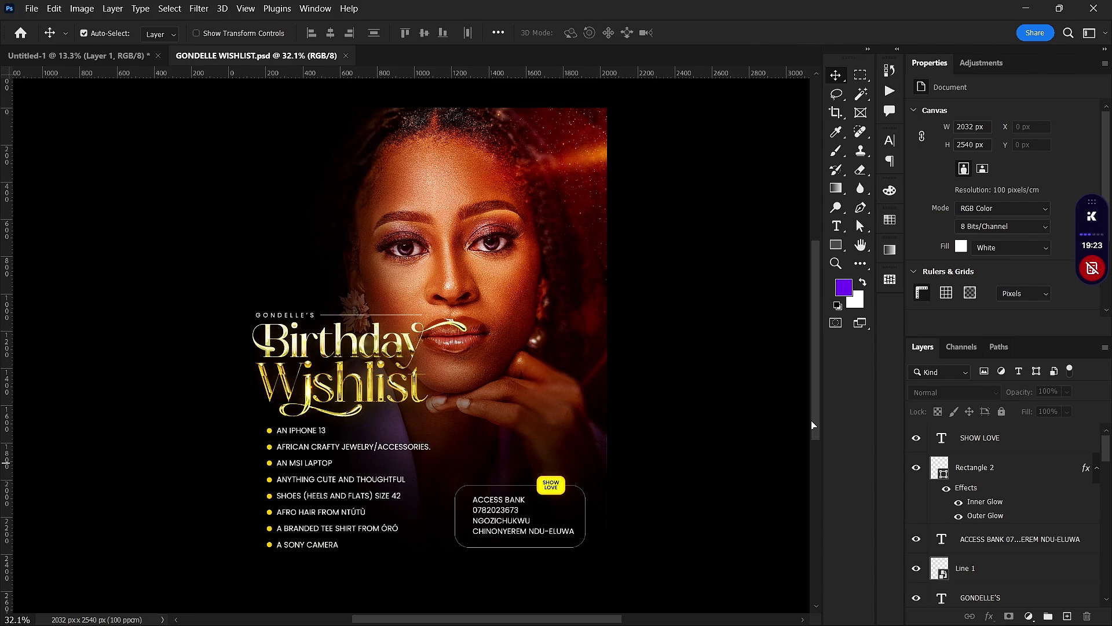
scroll(328, 444, up, 4)
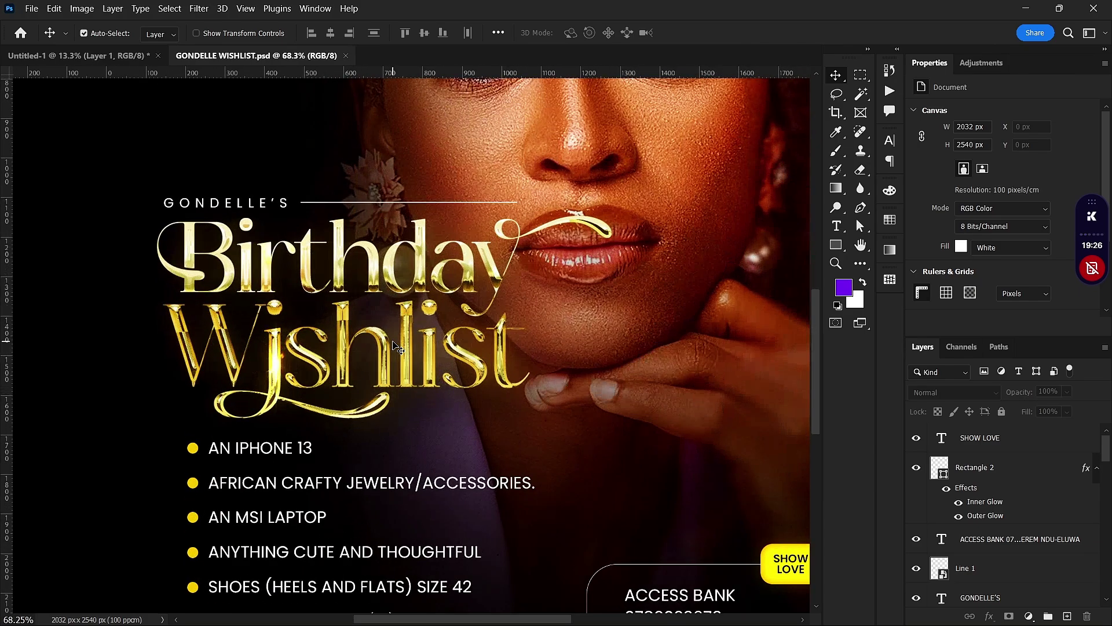
scroll(398, 347, down, 3)
click(985, 439)
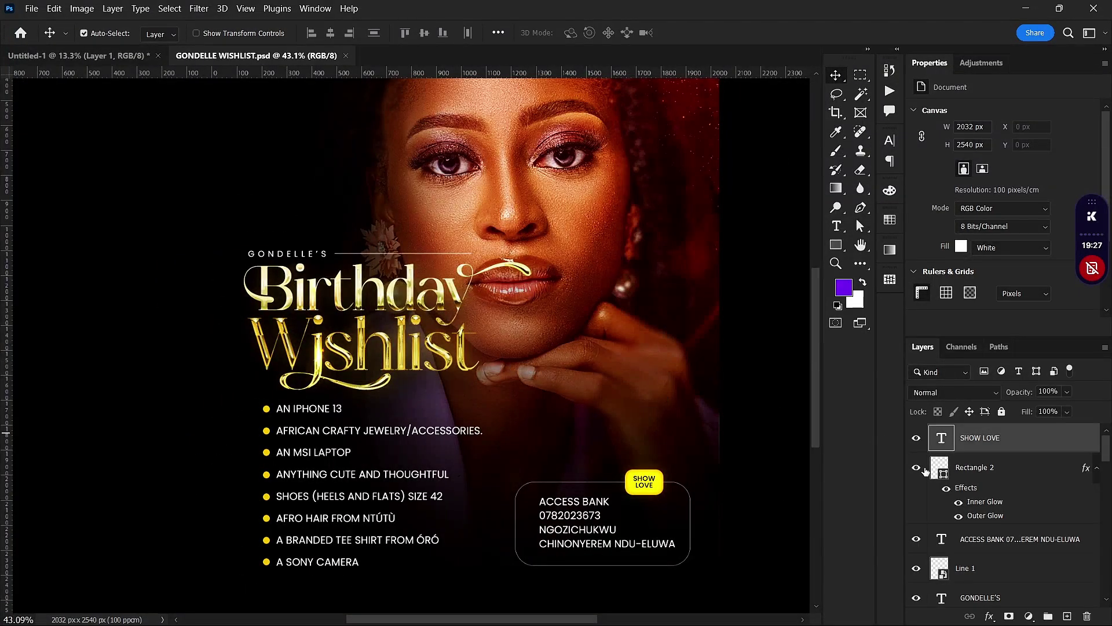
click(916, 439)
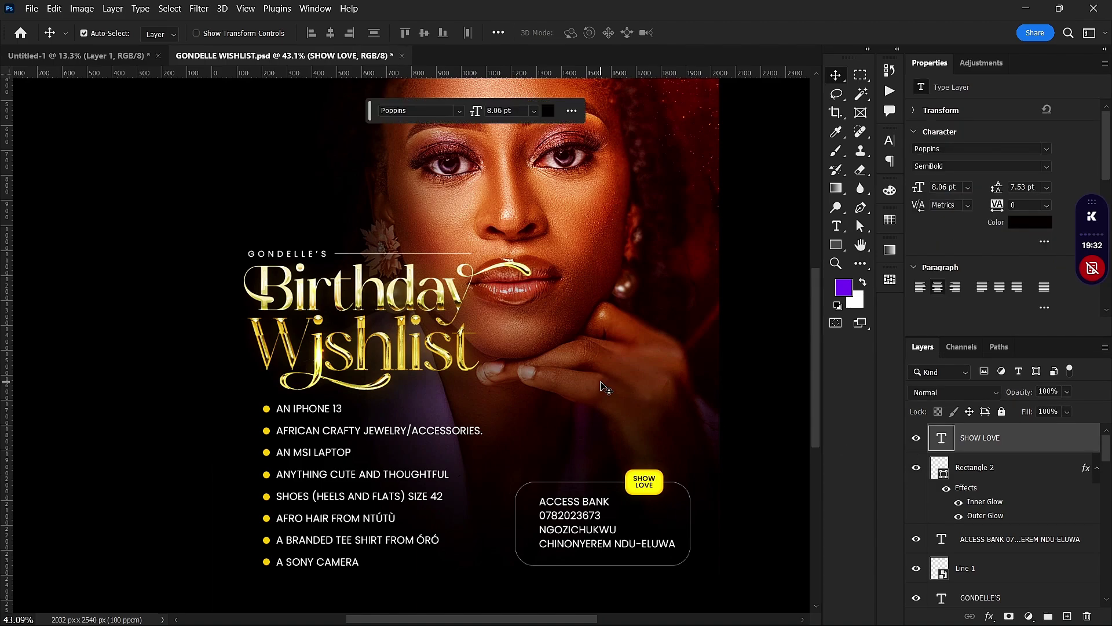
- Look through the flyer's layer stack and examine its title and wishlist items at different magnifications
scroll(611, 388, down, 2)
scroll(633, 454, up, 3)
scroll(1019, 574, down, 5)
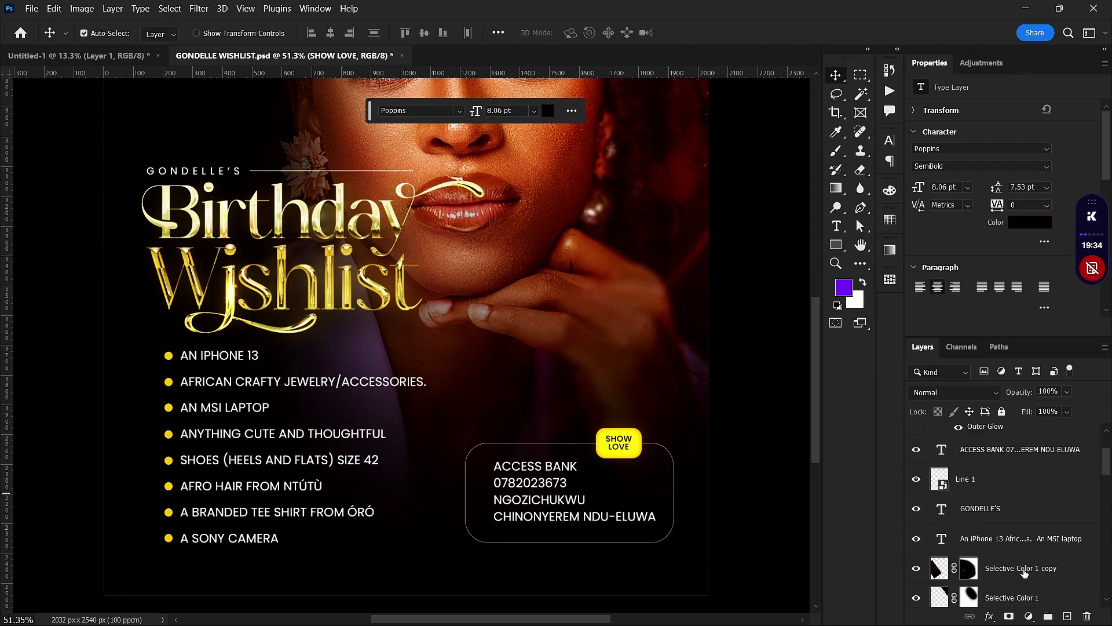
scroll(984, 578, up, 3)
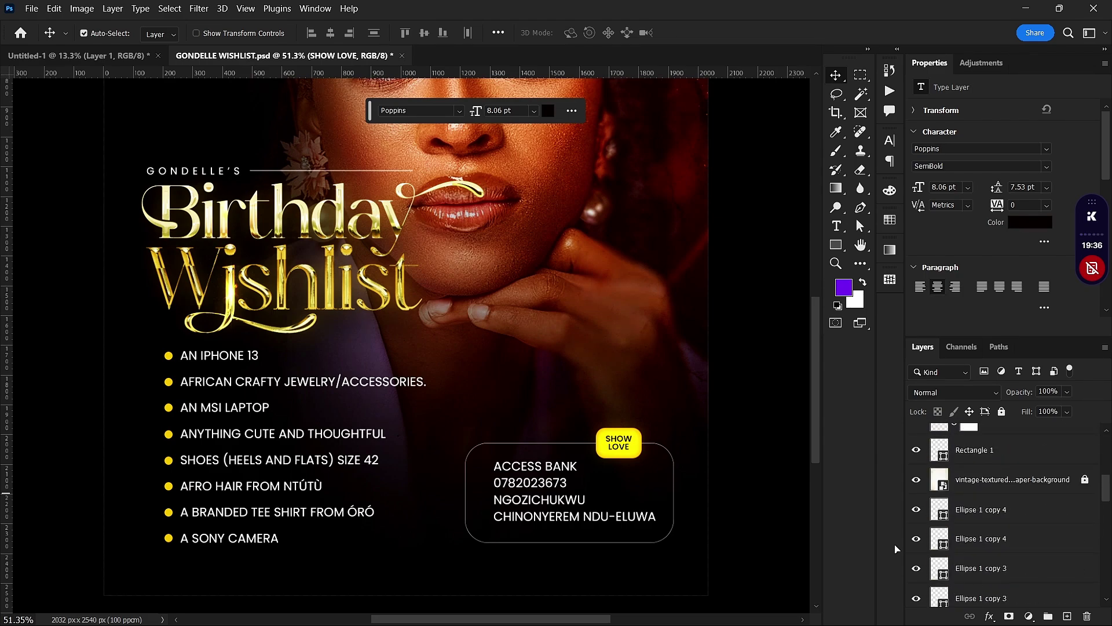
scroll(349, 418, up, 2)
scroll(348, 418, down, 4)
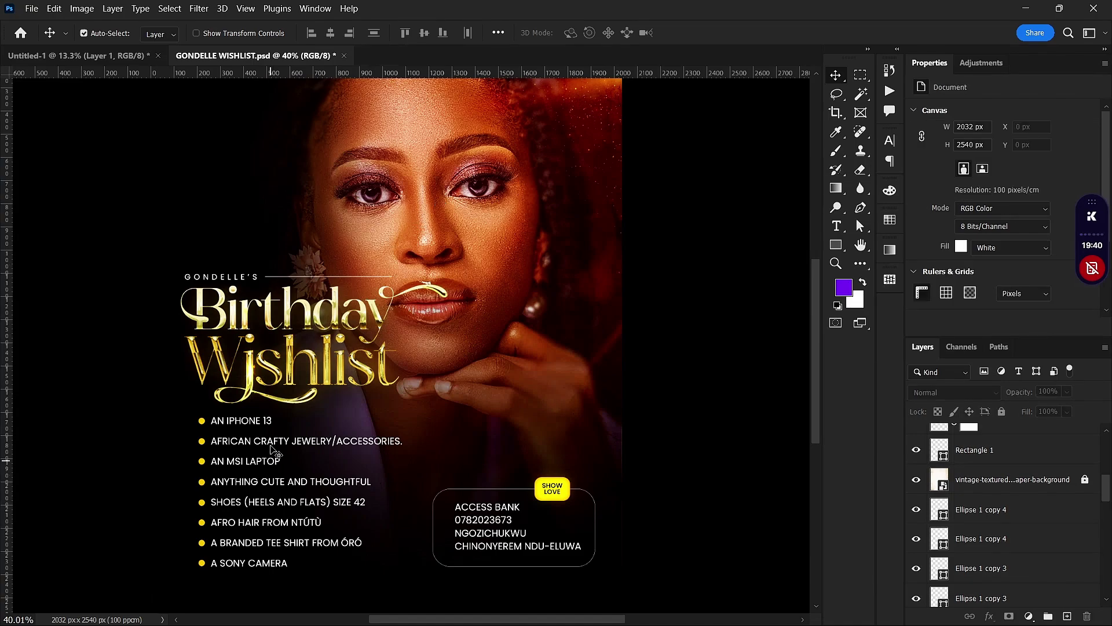
scroll(350, 309, up, 2)
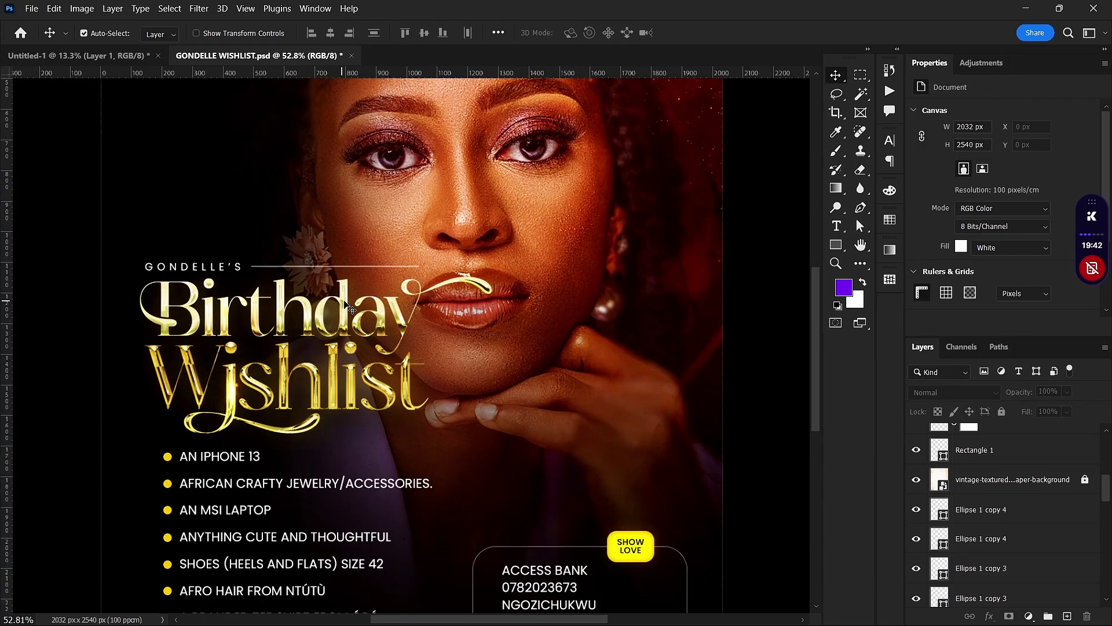
scroll(345, 303, down, 1)
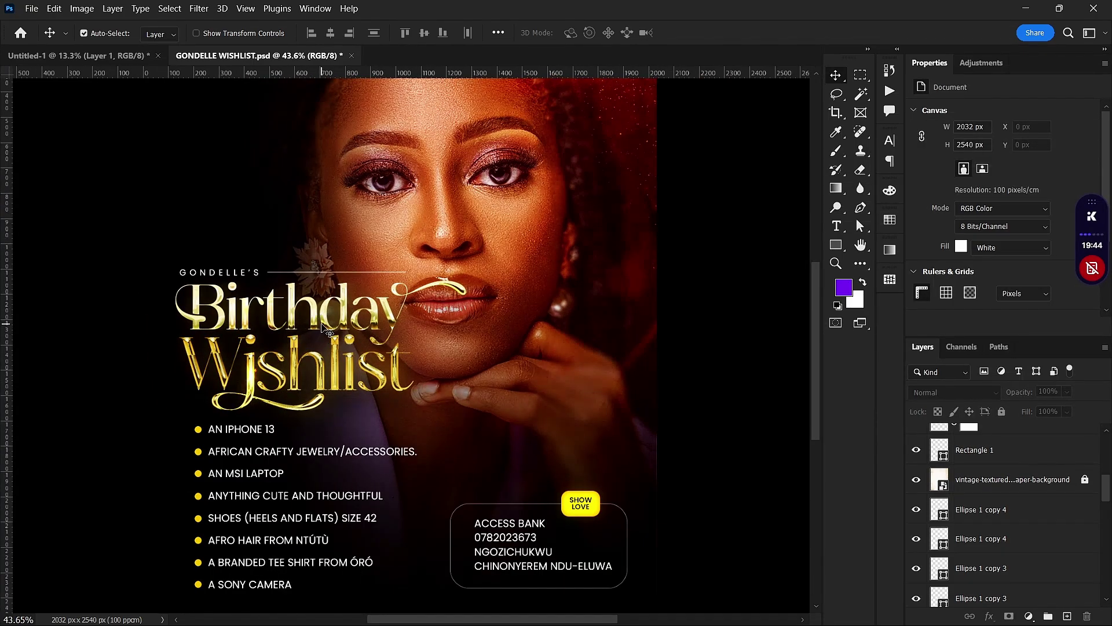
- Open the contents of the gold Birthday Wishlist title's smart object for inspection and close them again
click(327, 332)
key(ctrl+minus)
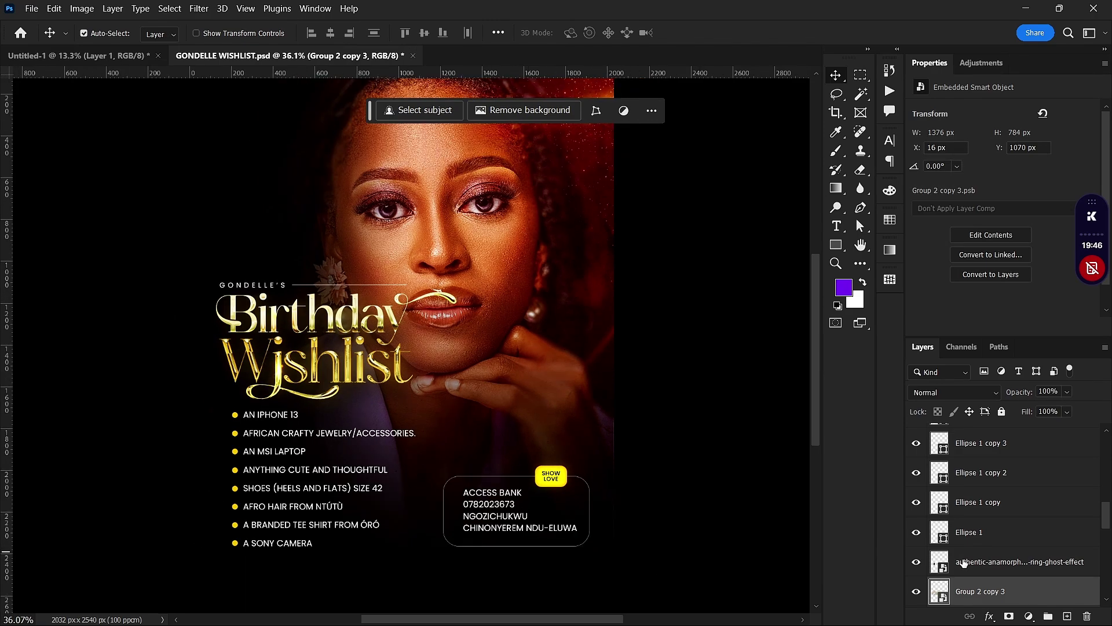
double_click(940, 590)
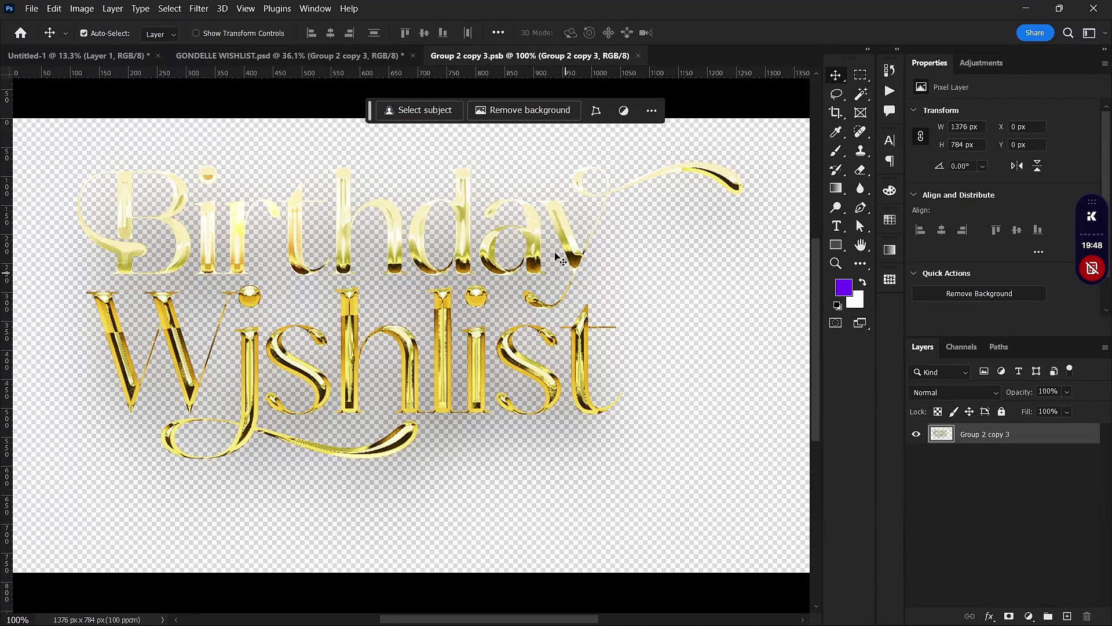
click(638, 57)
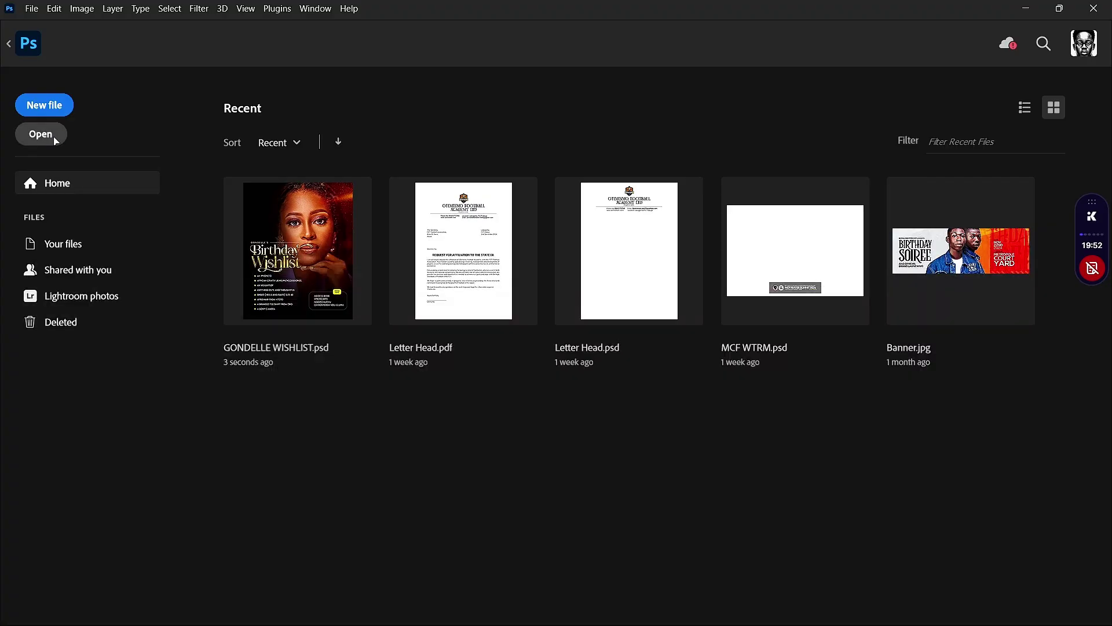
- Open steve jobs.psd from the 2024 Photoshop folder
click(40, 133)
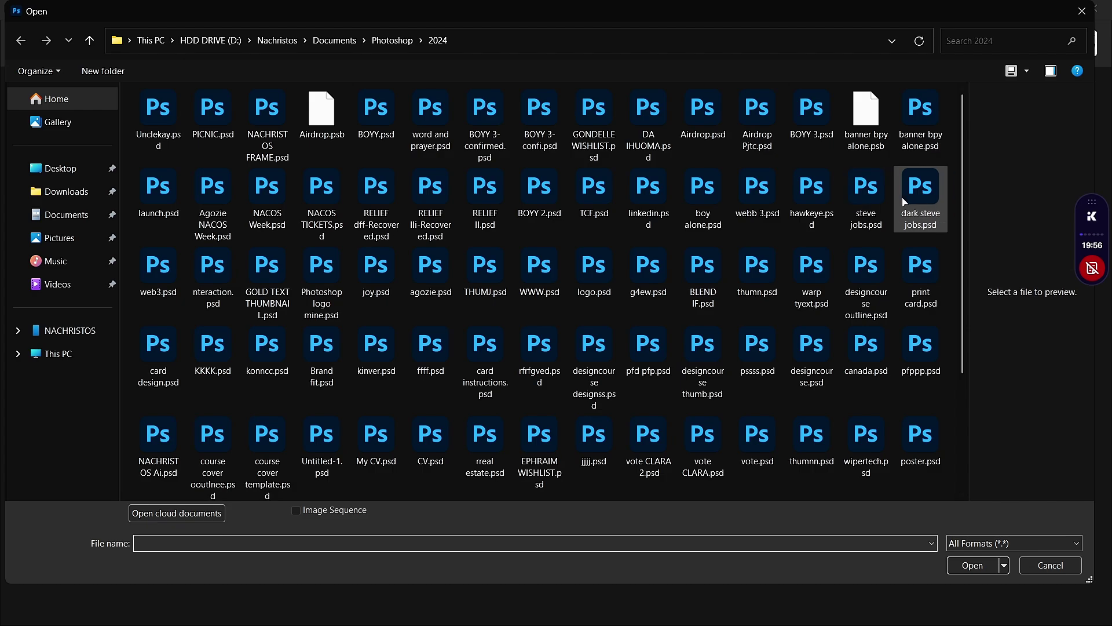
click(854, 204)
double_click(854, 204)
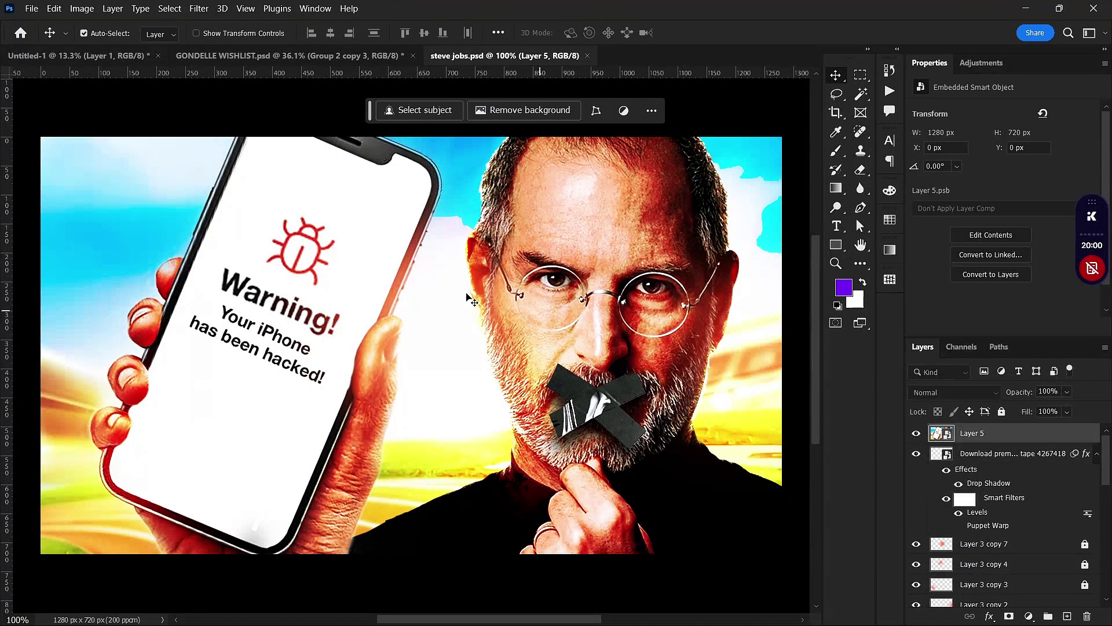
scroll(538, 362, down, 2)
scroll(539, 362, up, 3)
scroll(539, 362, down, 1)
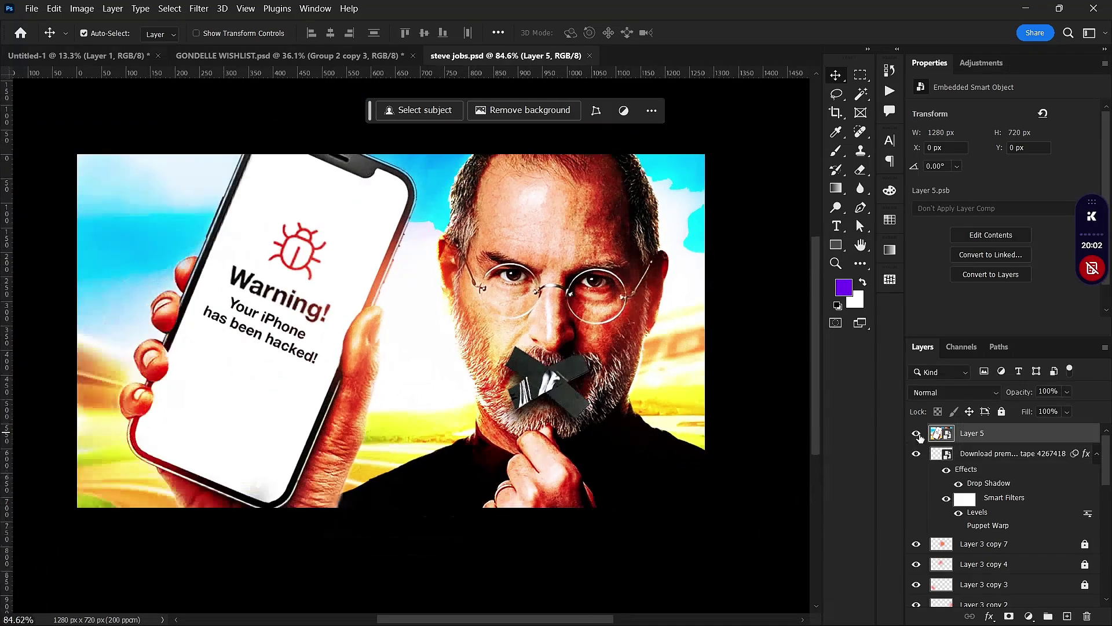
- Hide Layer 5, then try moving the warning screen artwork on the phone and undo that move
click(915, 433)
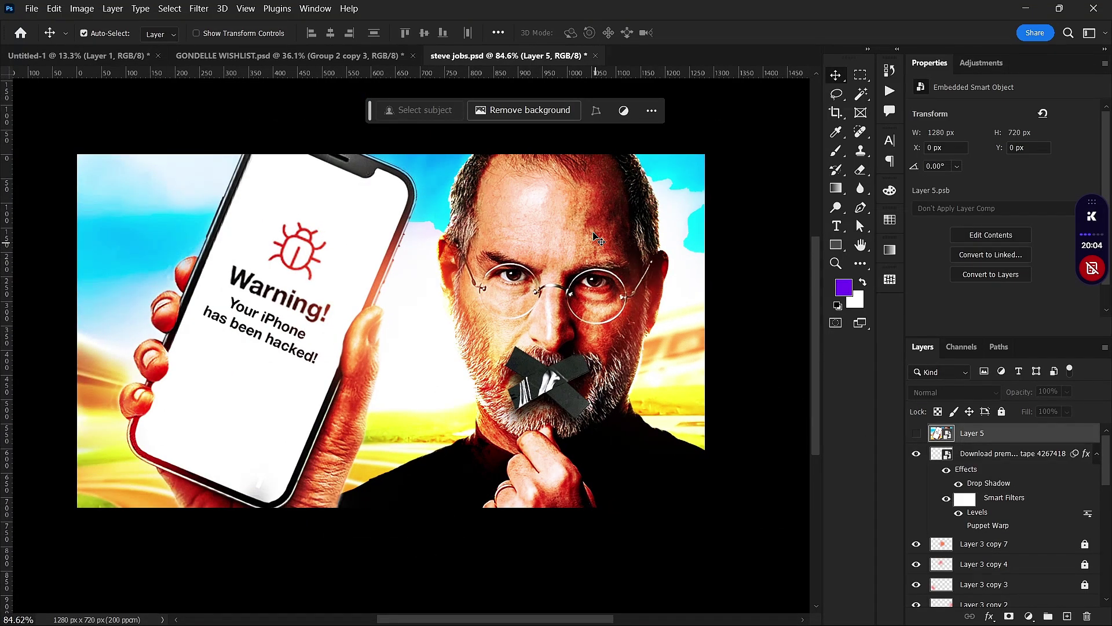
drag(319, 244, 271, 290)
key(ctrl+z)
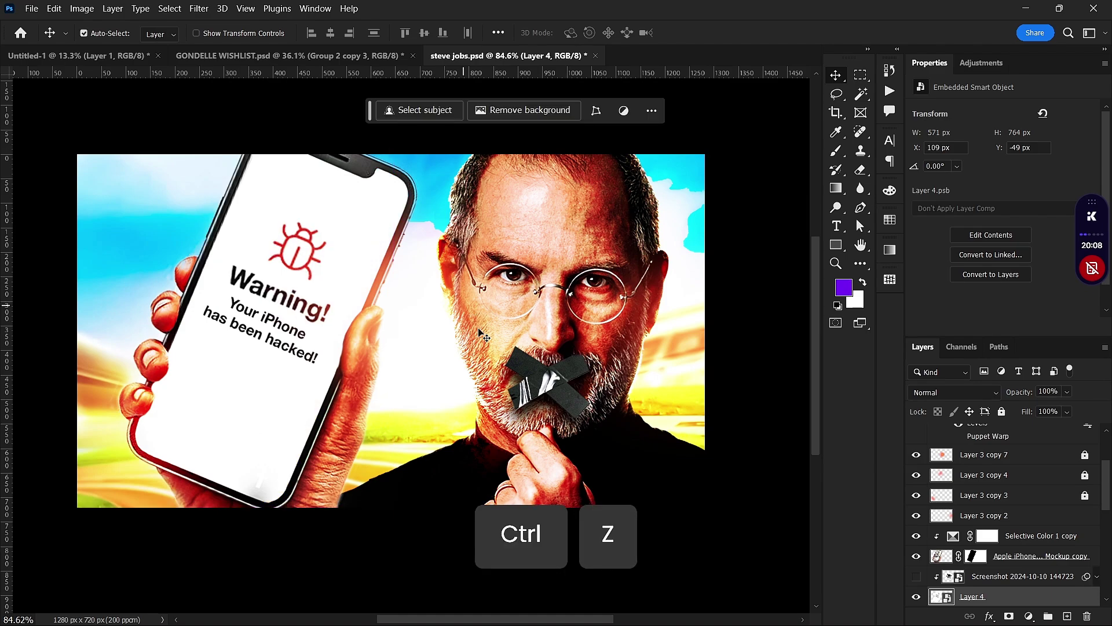
- Select the man's portrait layer and toggle its visibility off and on to identify it in the composition
click(581, 231)
click(915, 597)
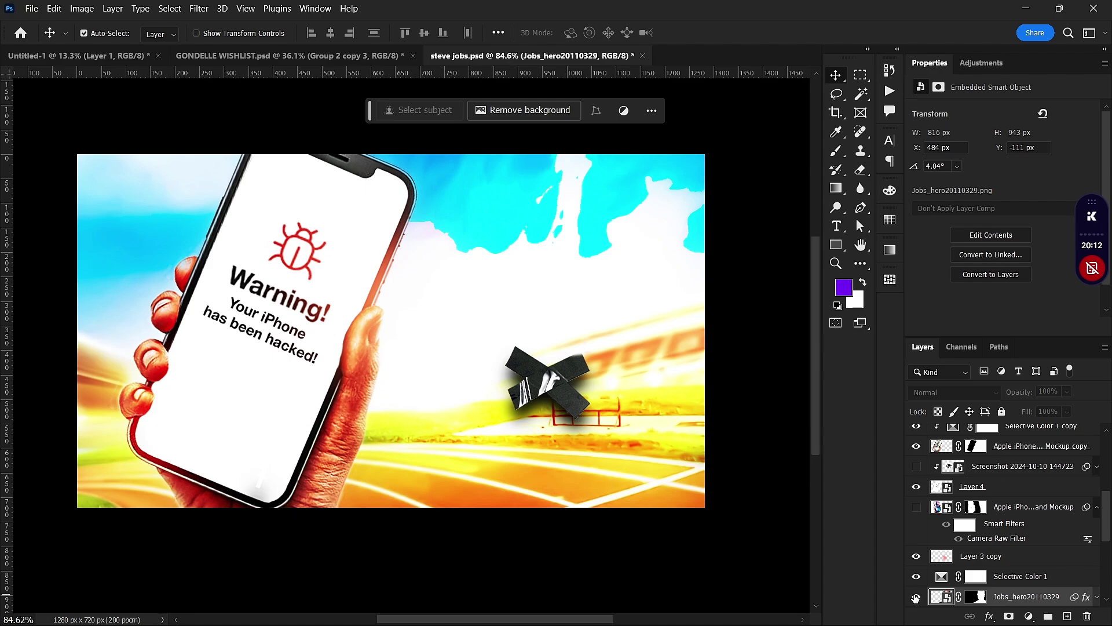
click(915, 598)
scroll(971, 527, down, 1)
scroll(962, 593, down, 1)
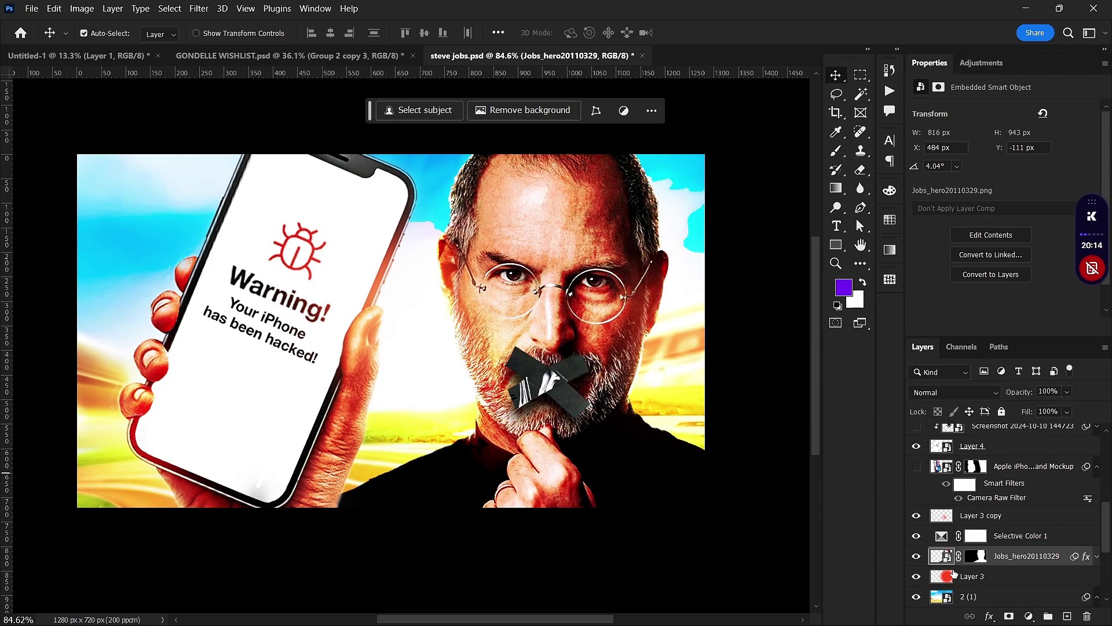
- Open the contents of the Jobs_hero20110329 portrait smart object and examine the original cutout at different magnifications
double_click(947, 558)
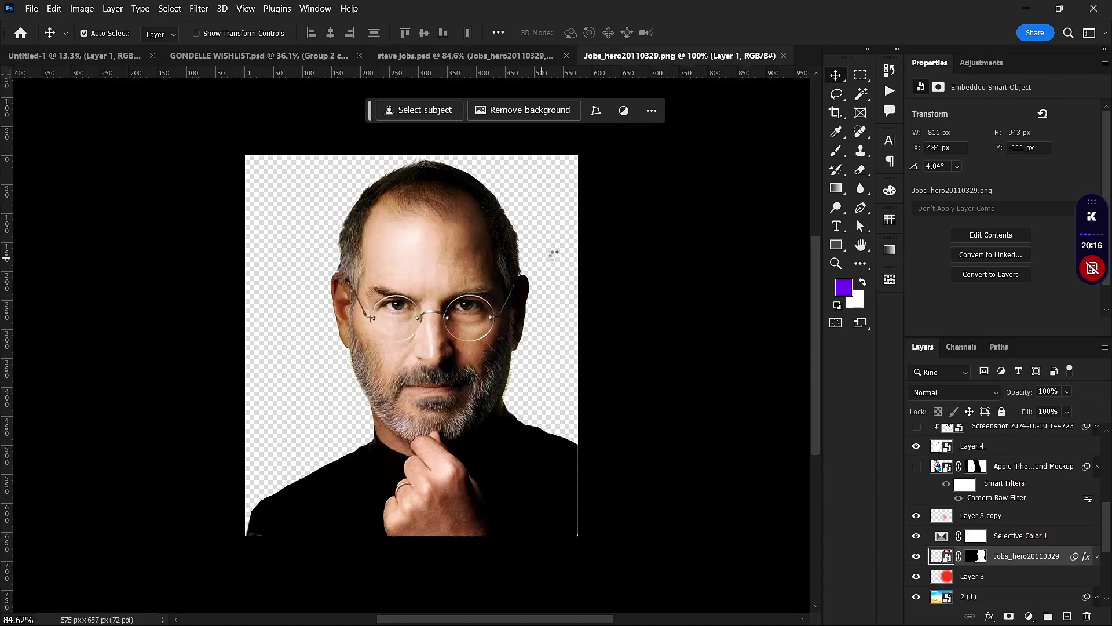
scroll(412, 294, up, 1)
scroll(440, 307, down, 2)
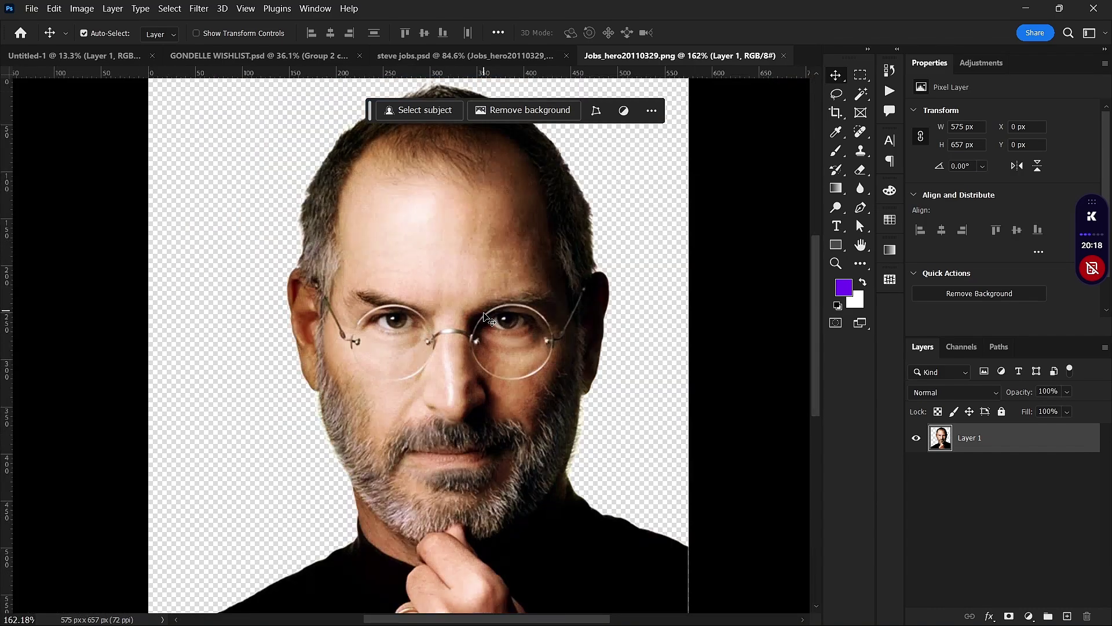
scroll(463, 319, up, 1)
scroll(489, 332, down, 1)
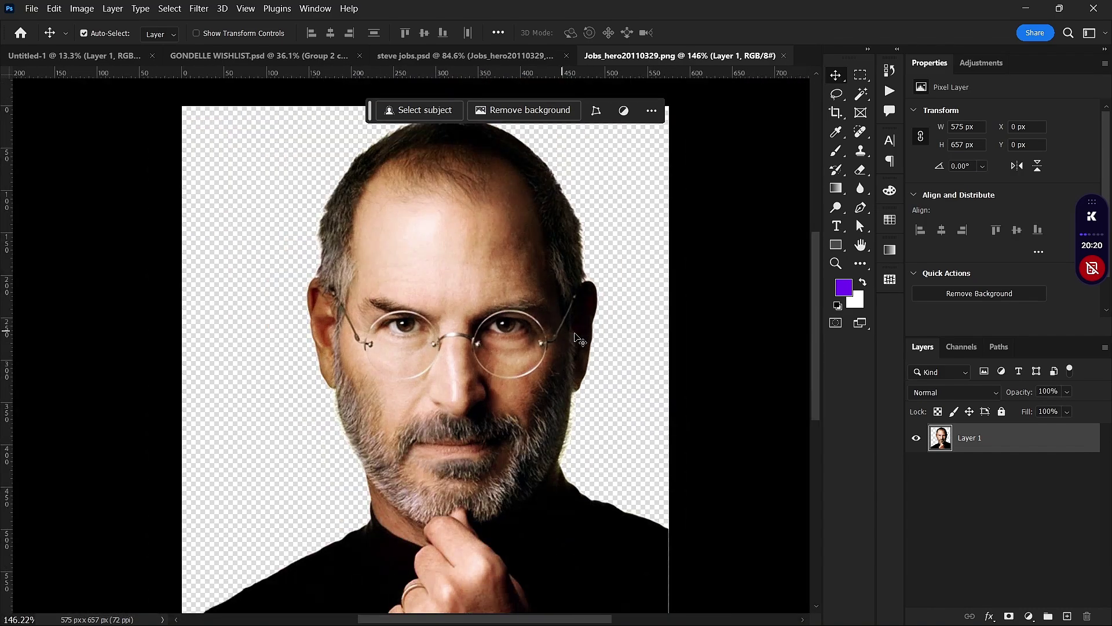
- Try erasing part of the face inside the portrait smart object, save it back to the composition and undo the update
key(e)
mouse_move(586, 398)
mouse_down()
mouse_move(535, 300)
mouse_move(553, 446)
mouse_up()
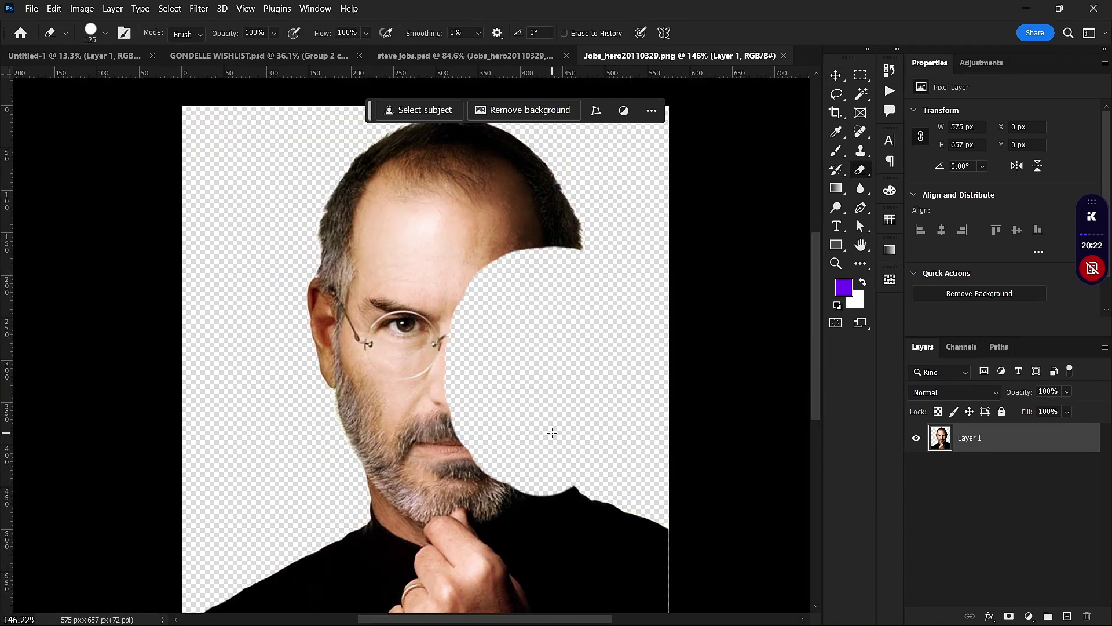
key(ctrl+s)
key(ctrl+w)
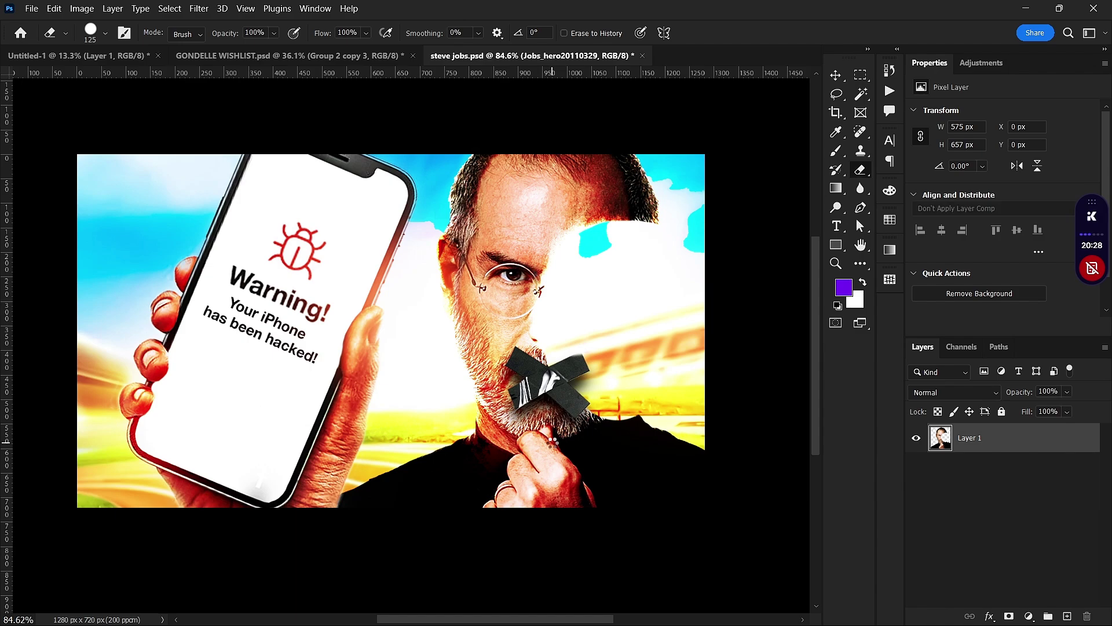
key(ctrl+z)
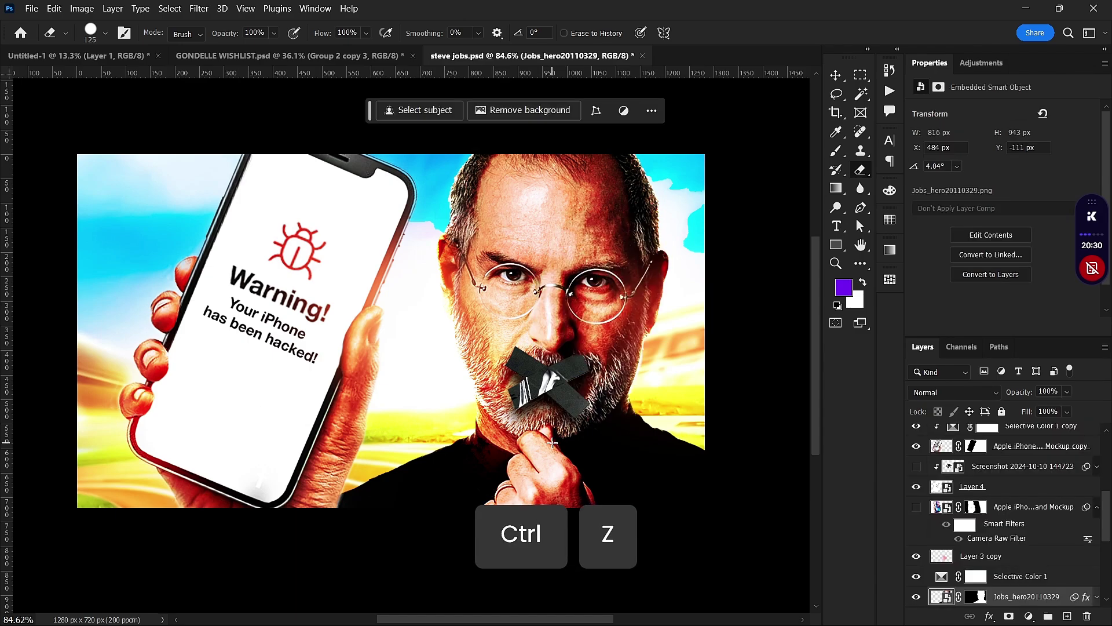
- Duplicate the Jobs_hero20110329 smart object layer and rasterize the copy
key(v)
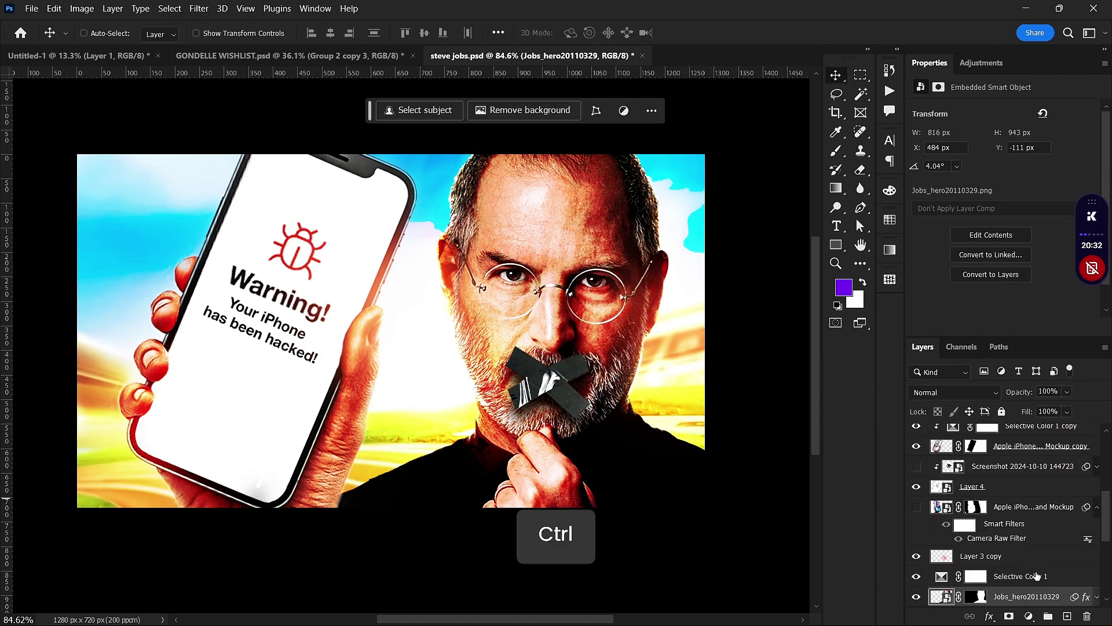
key(ctrl+j)
scroll(1037, 562, down, 1)
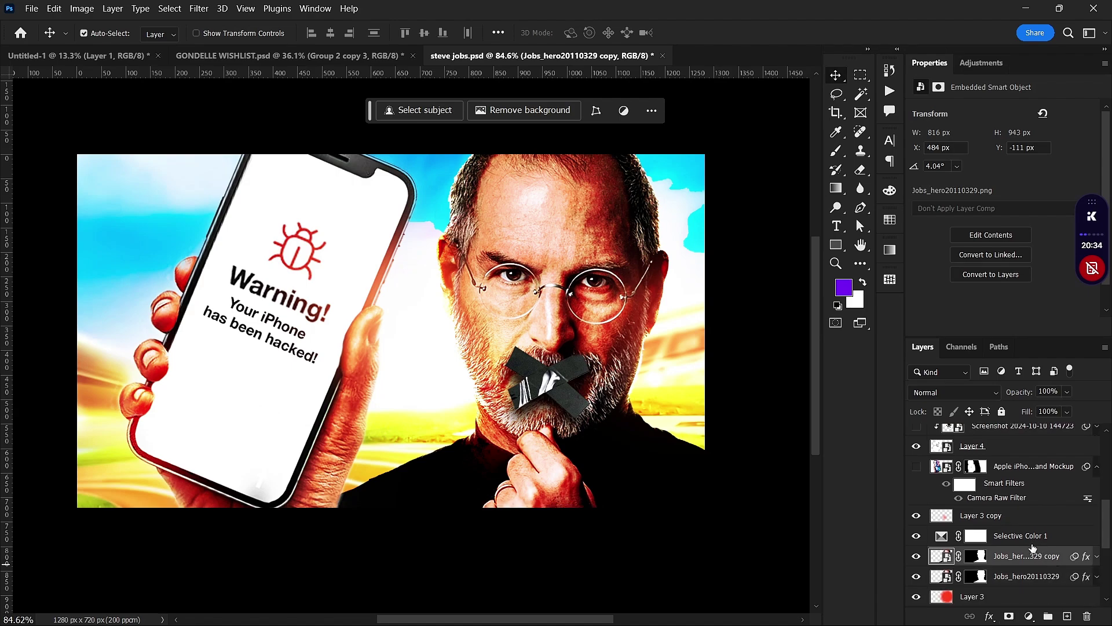
right_click(1025, 554)
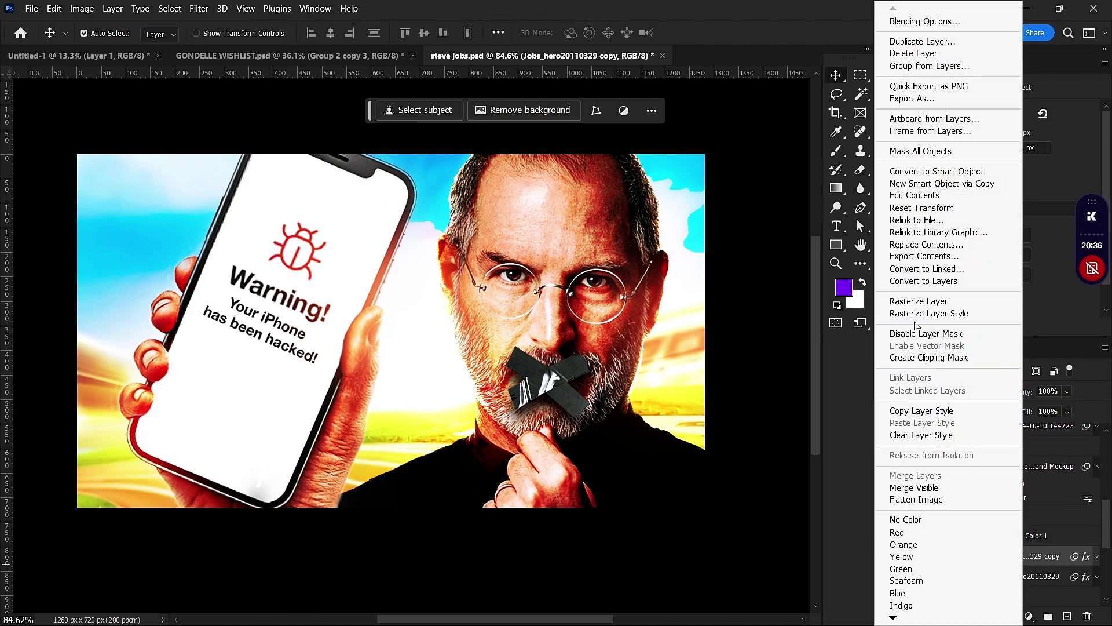
click(918, 301)
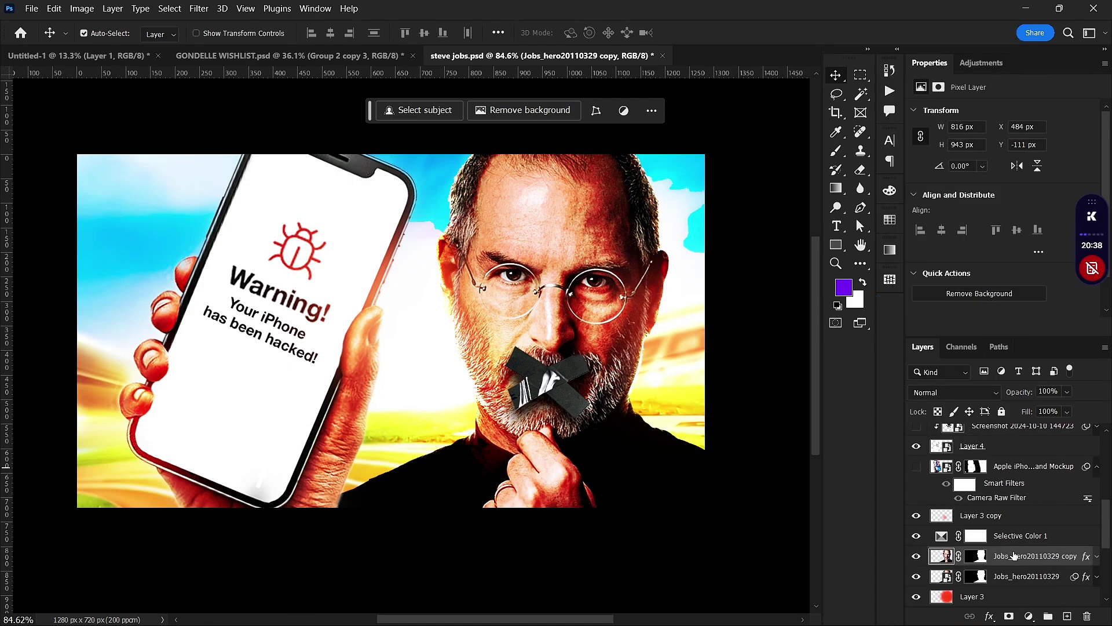
- Apply the rasterized portrait copy's layer mask and bring the copy to the front of the layer stack
right_click(997, 563)
right_click(977, 561)
right_click(976, 561)
click(1014, 466)
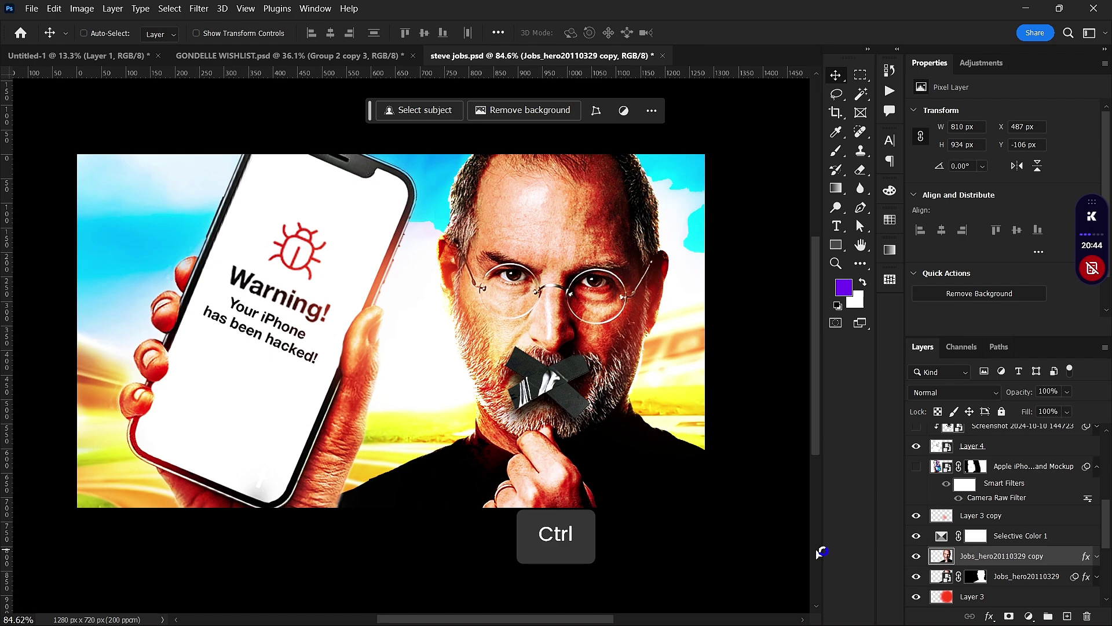
key(ctrl+shift+bracketright)
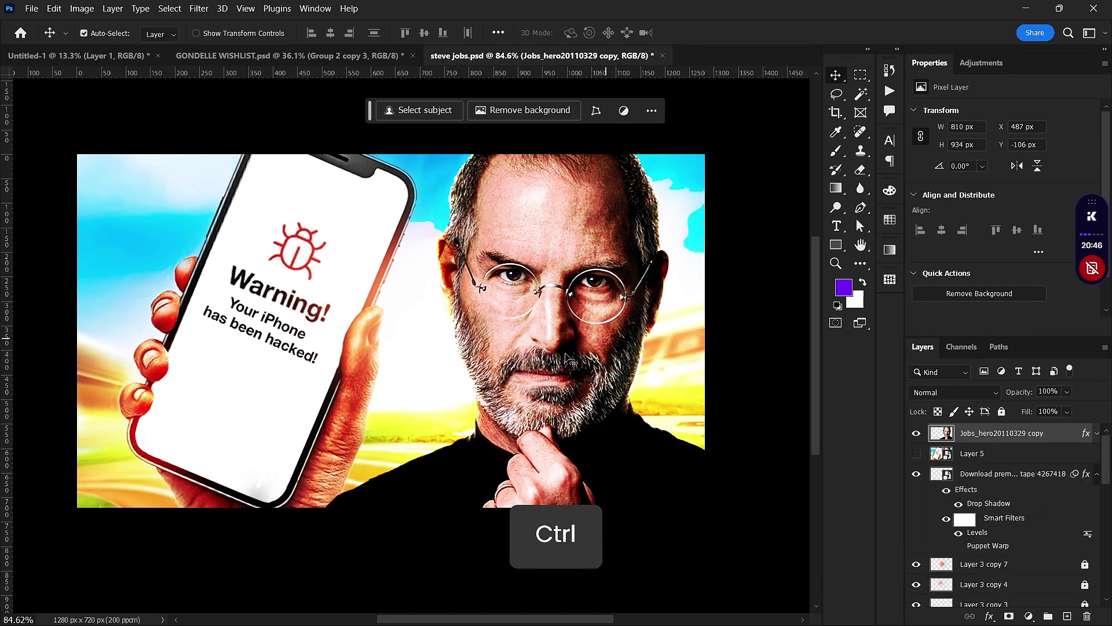
- Try moving the rasterized portrait copy, undo the move, and erase part of its forehead and eye with the 125 px eraser
drag(558, 317, 519, 379)
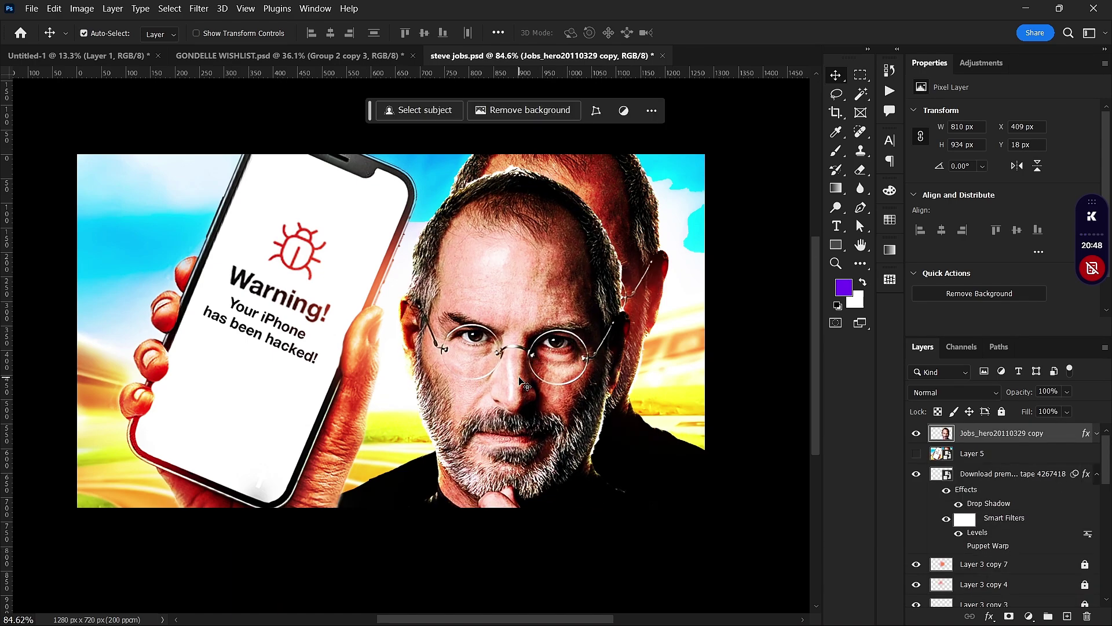
key(ctrl+z)
key(e)
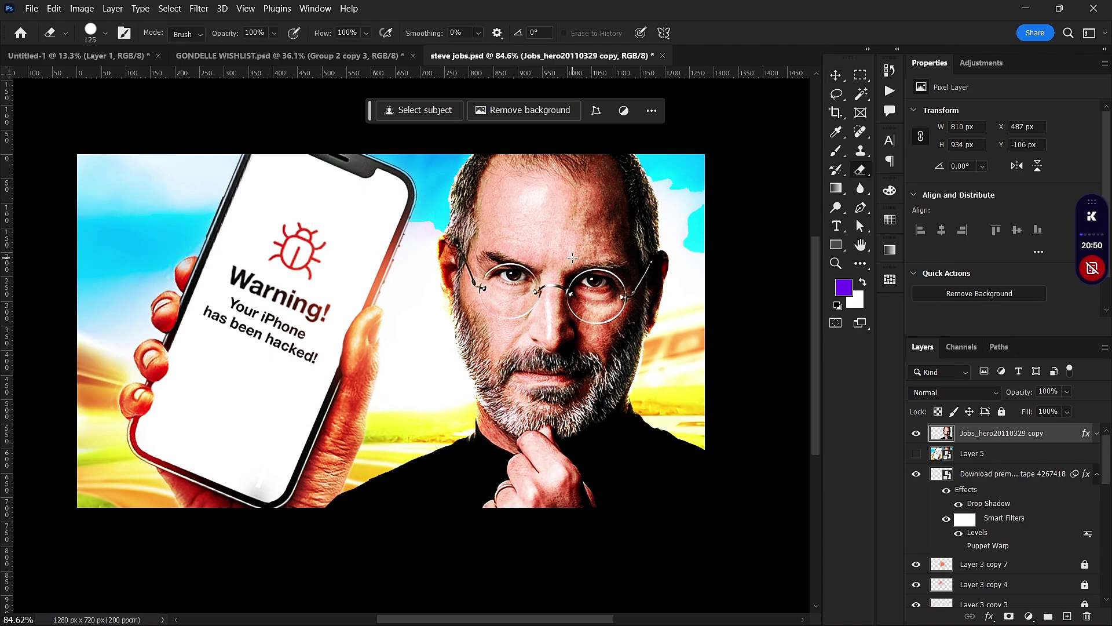
mouse_move(643, 191)
mouse_down()
mouse_move(637, 173)
mouse_move(651, 154)
mouse_move(617, 228)
mouse_move(588, 255)
mouse_up()
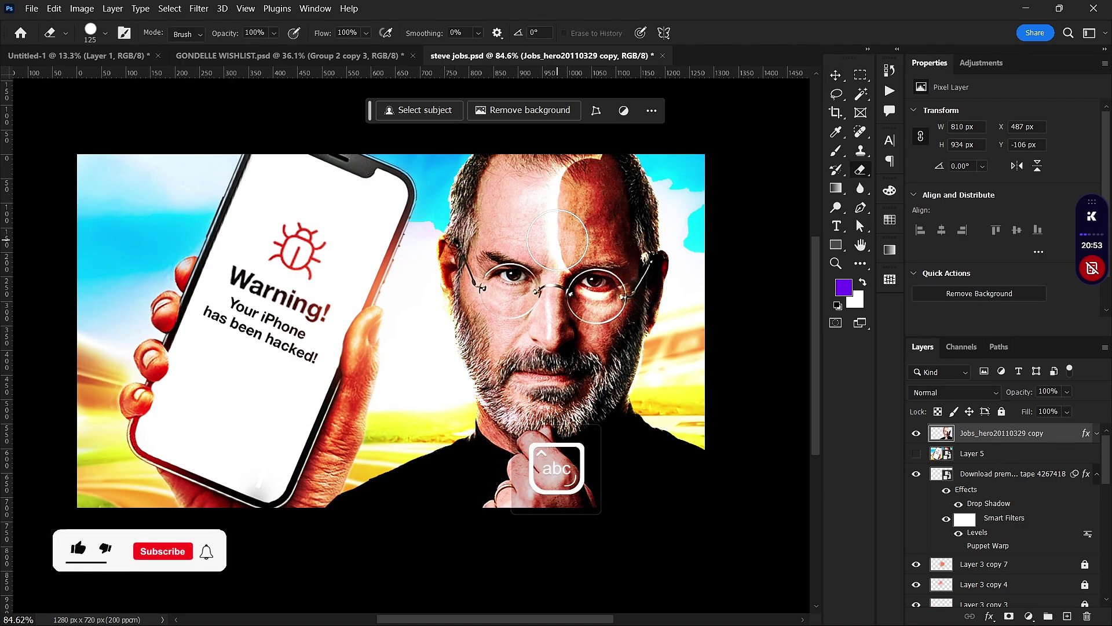
key(v)
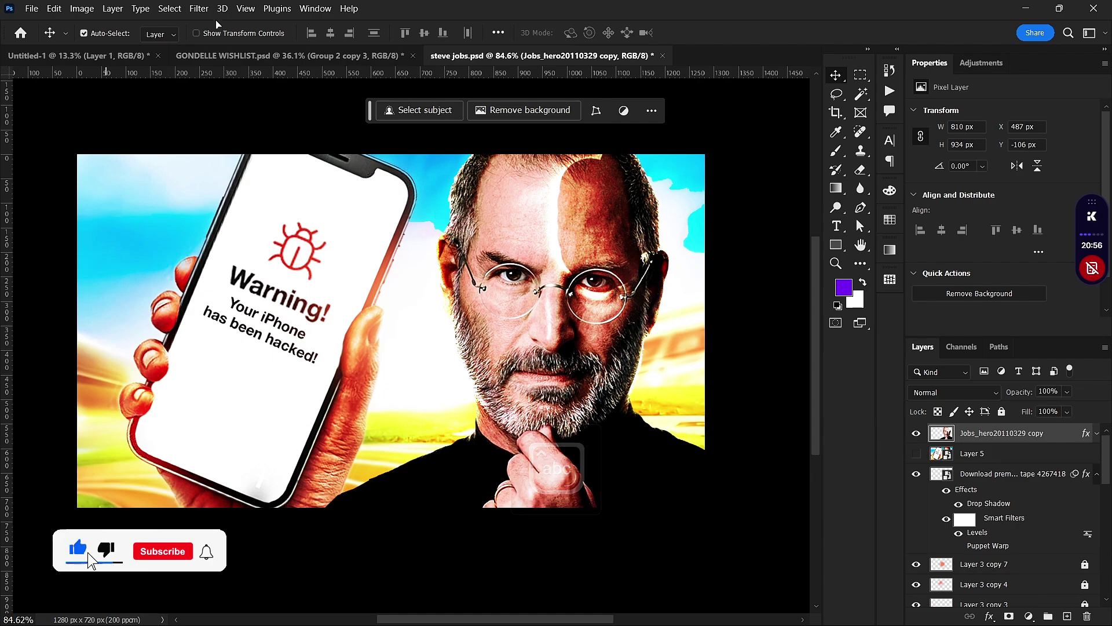
- Reapply the last used Camera Raw Filter to the rasterized portrait copy
click(198, 9)
mouse_move(279, 185)
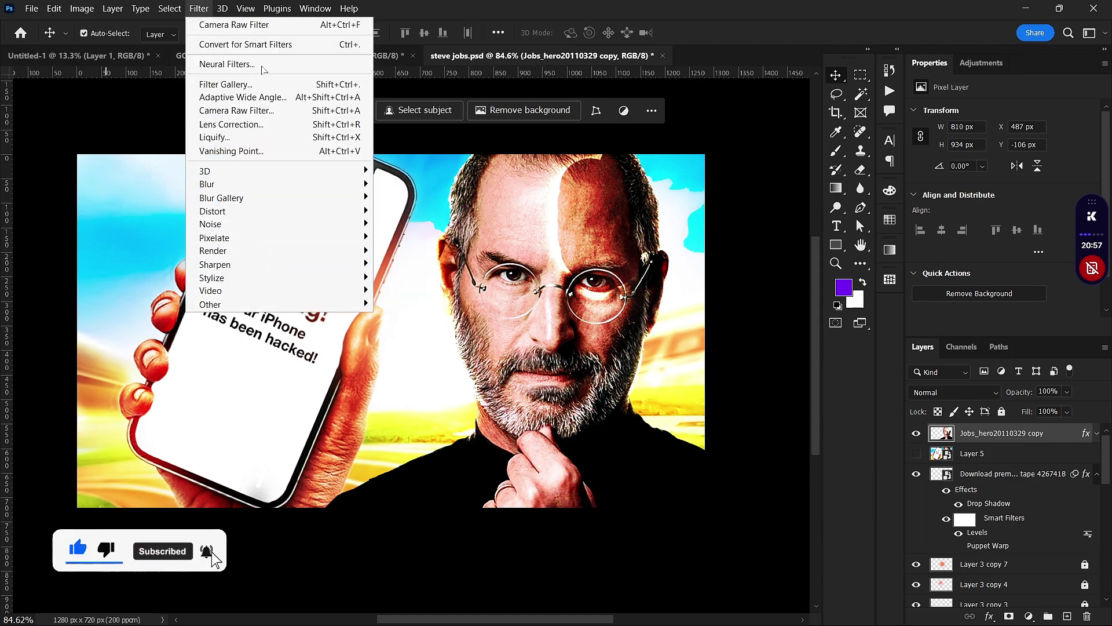
click(234, 24)
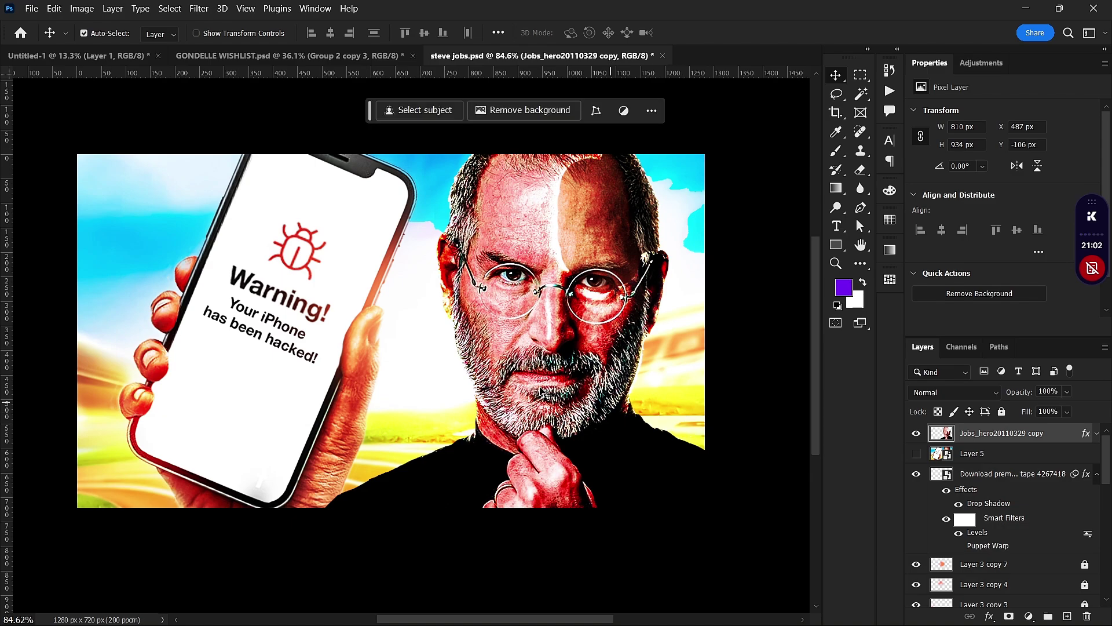
- Shift the filtered portrait copy slightly down over the original portrait, and delete the copy
scroll(546, 393, down, 3)
scroll(487, 356, up, 3)
drag(549, 366, 535, 376)
drag(528, 309, 523, 339)
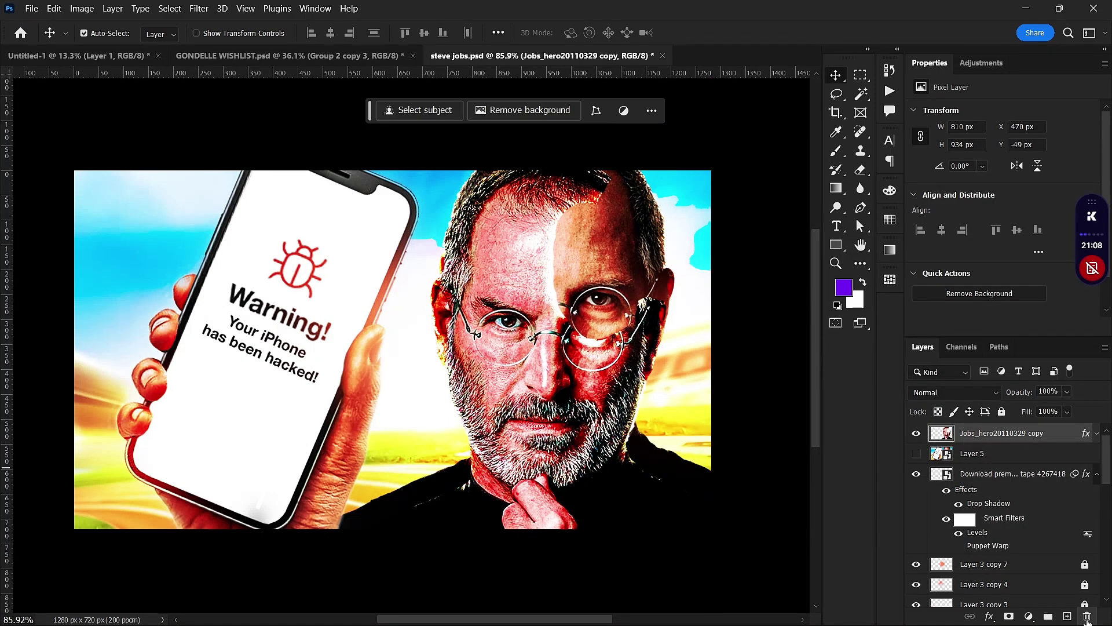
key(Delete)
- Examine the composition at different magnifications and select the black tape layer over the mouth
key(ctrl+minus)
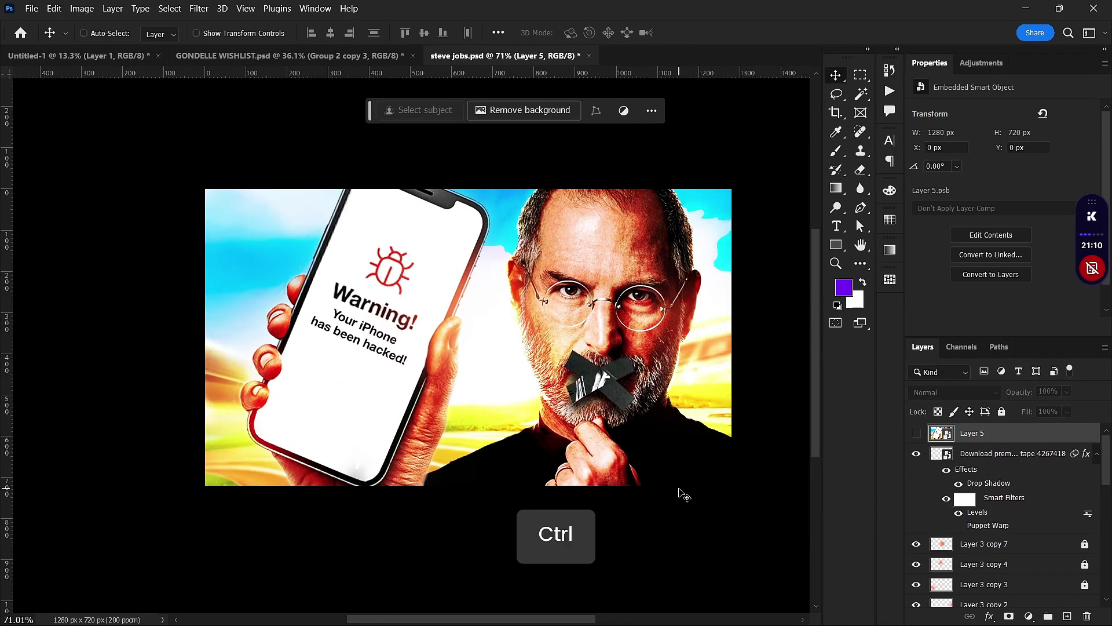
key(ctrl+0)
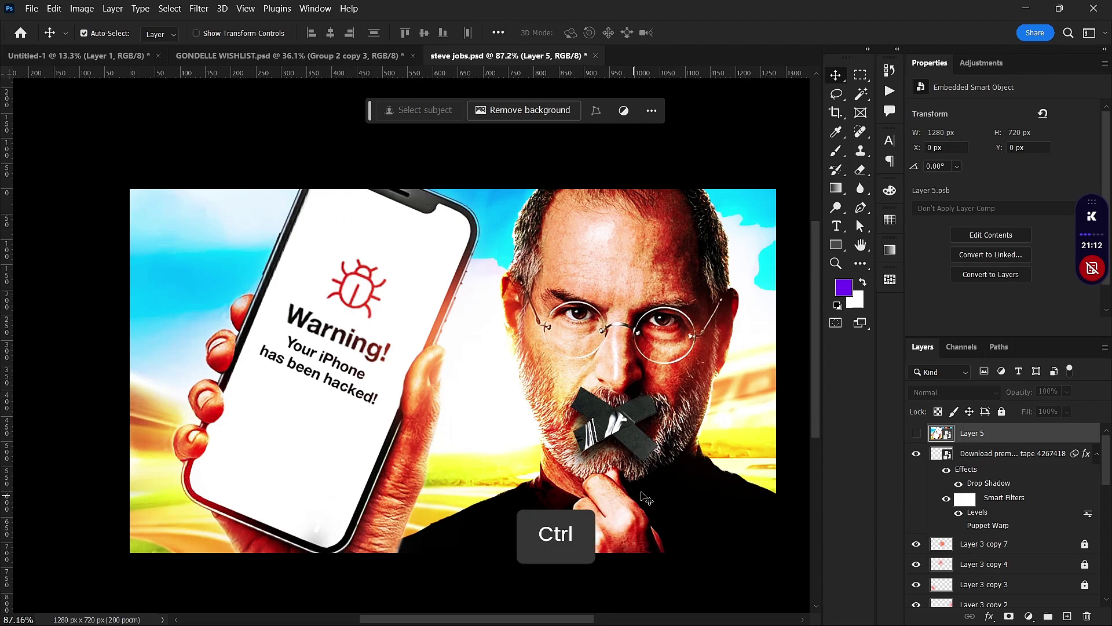
key(ctrl+0)
key(ctrl+minus)
key(ctrl+minus)
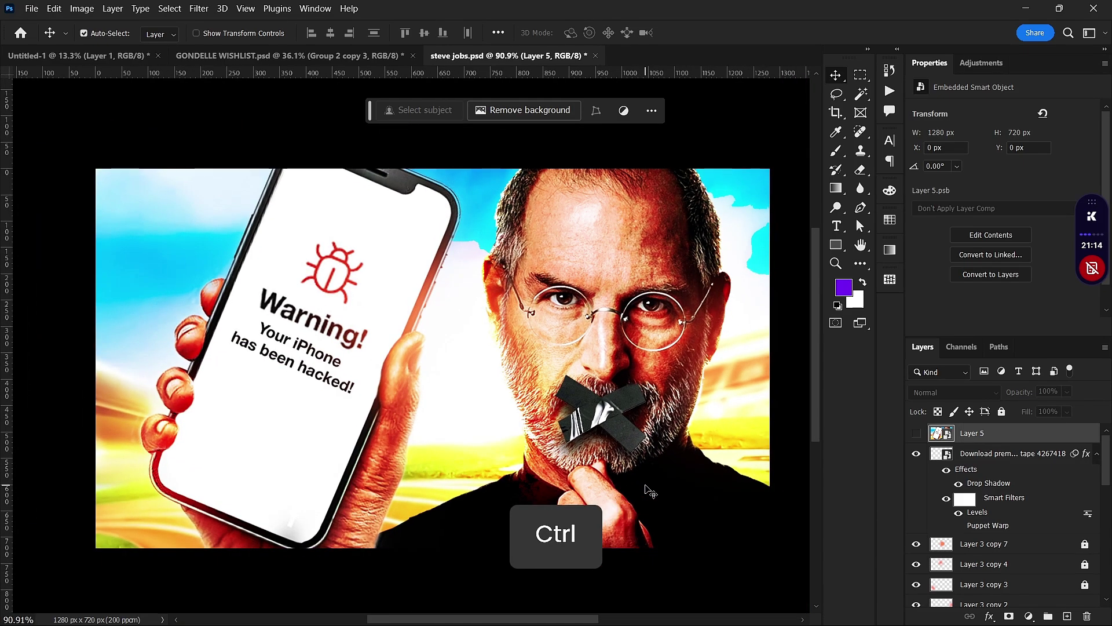
key(ctrl+plus)
click(602, 408)
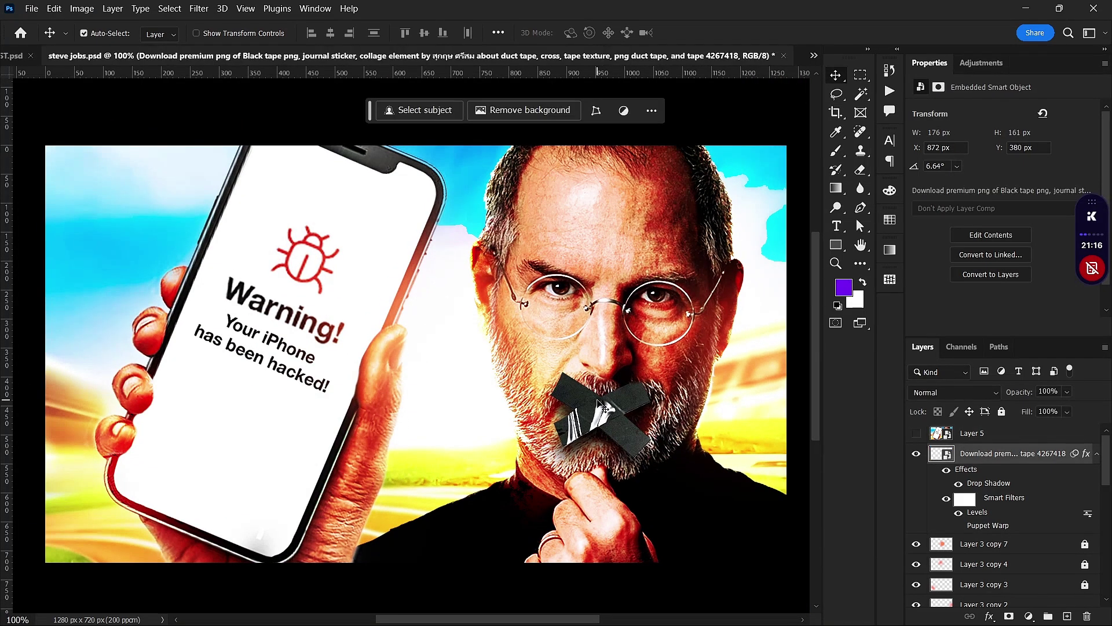
key(ctrl+minus)
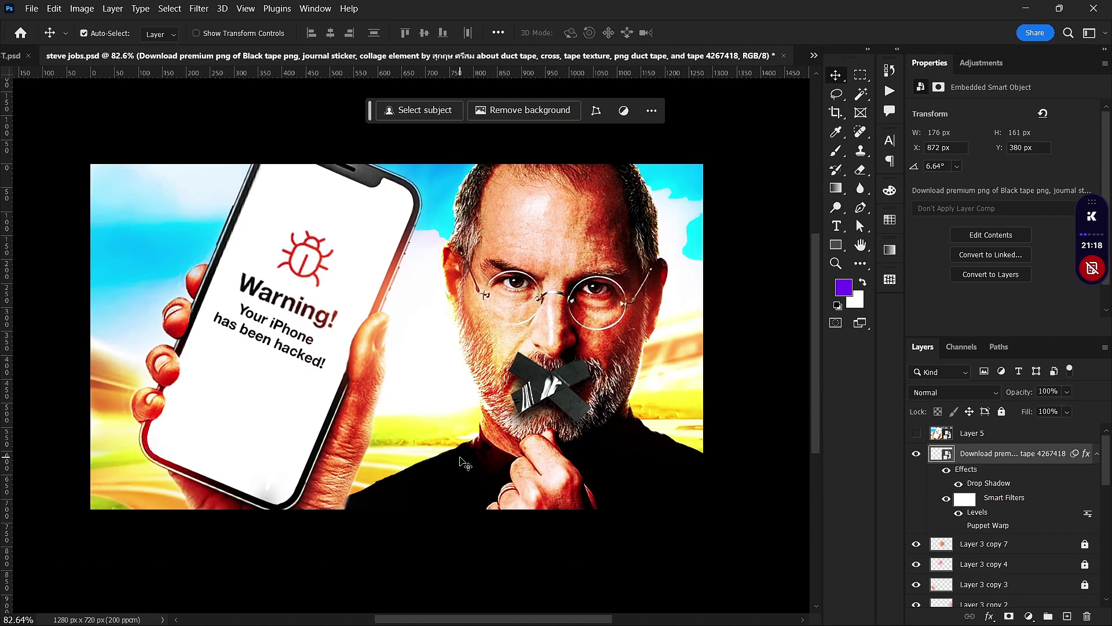
key(ctrl+0)
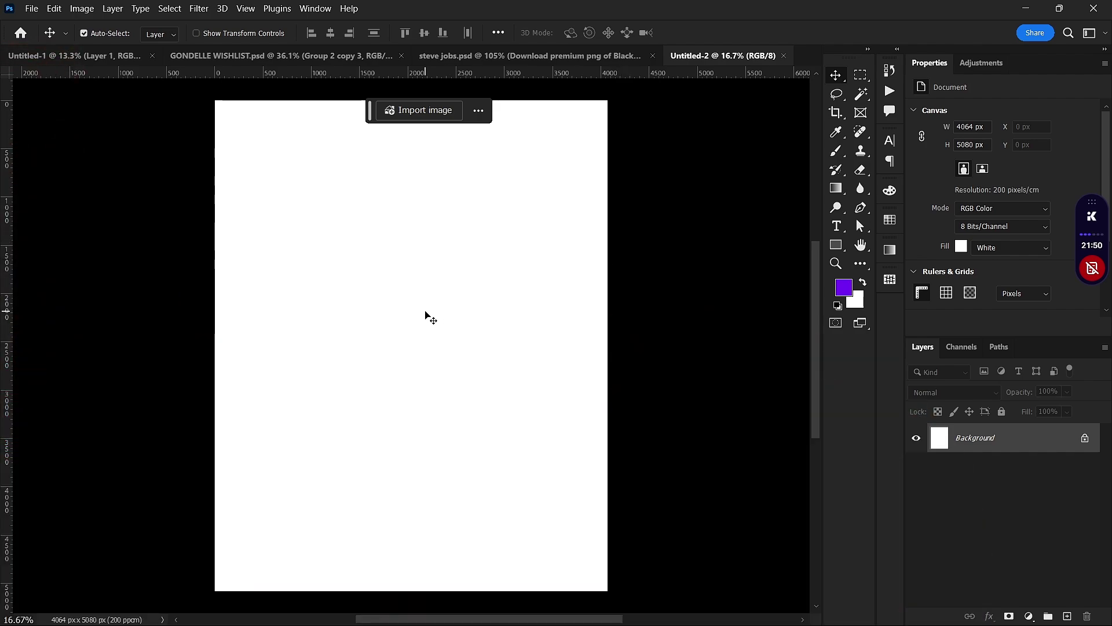
- Draw an unfilled 1388 px square with a 6 px stroke near the middle of the blank Untitled-2 document
scroll(425, 313, down, 1)
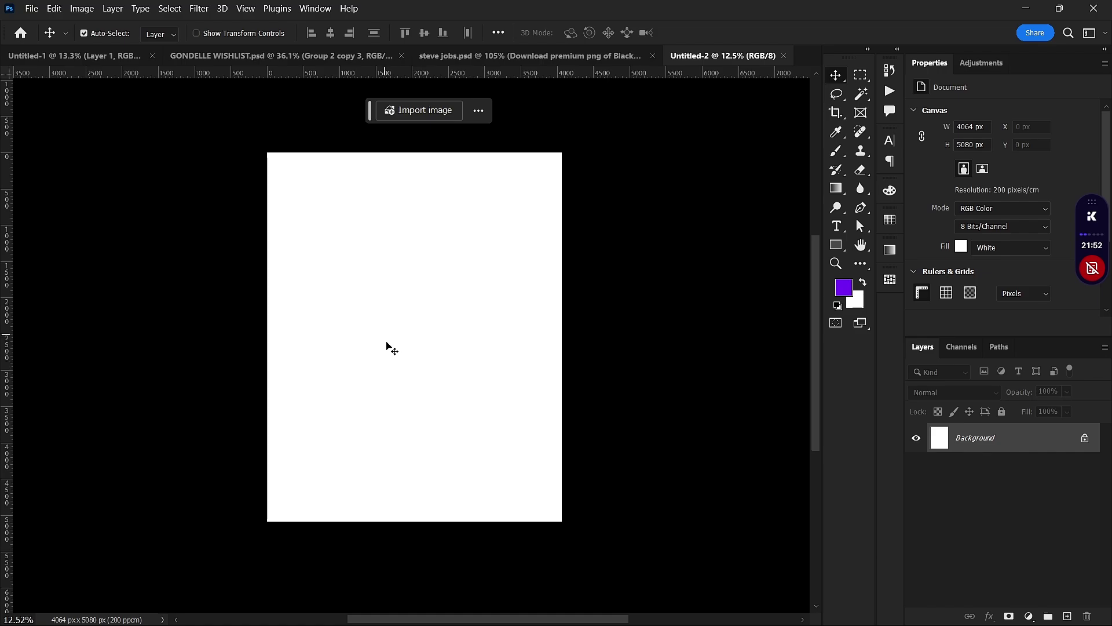
key(u)
drag(399, 339, 450, 389)
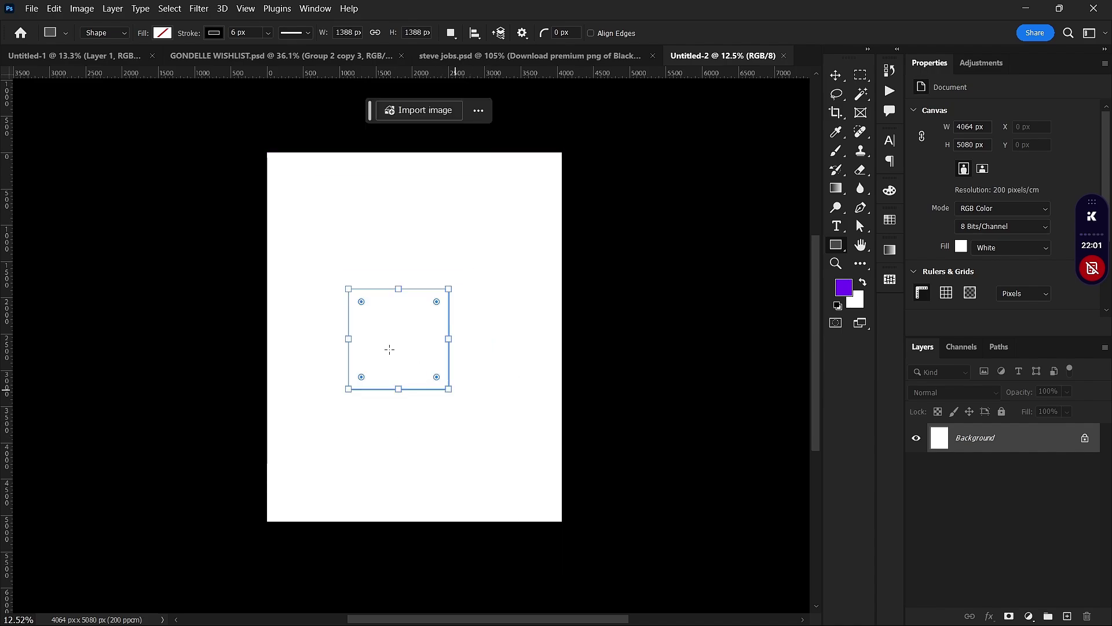
key(v)
scroll(397, 355, up, 3)
key(u)
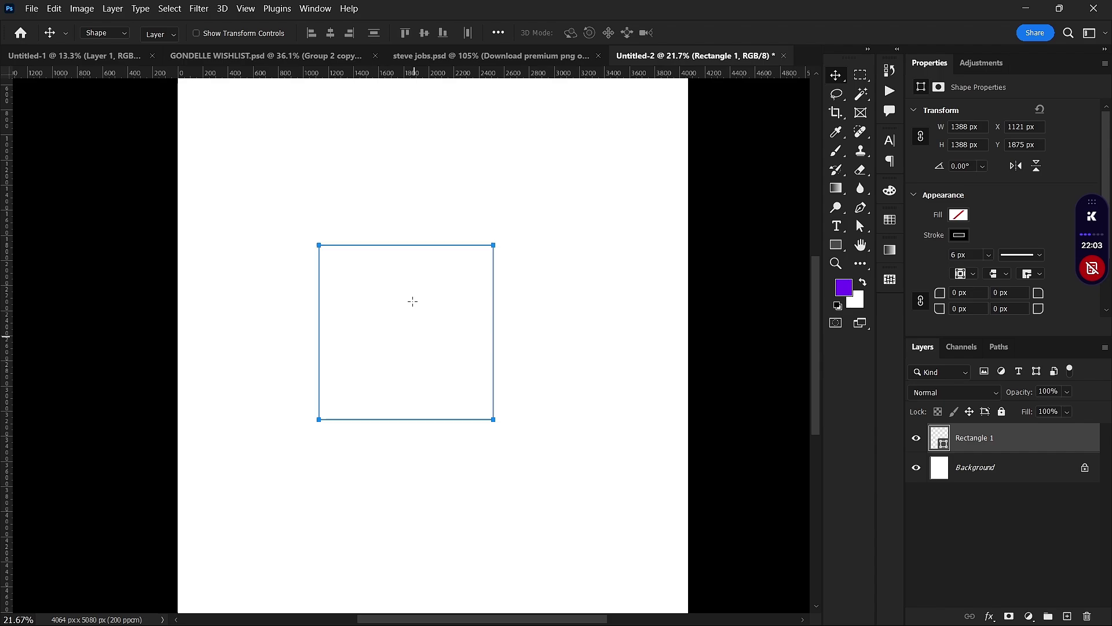
- Fill the square with the near-black recently used color and remove its stroke
click(162, 33)
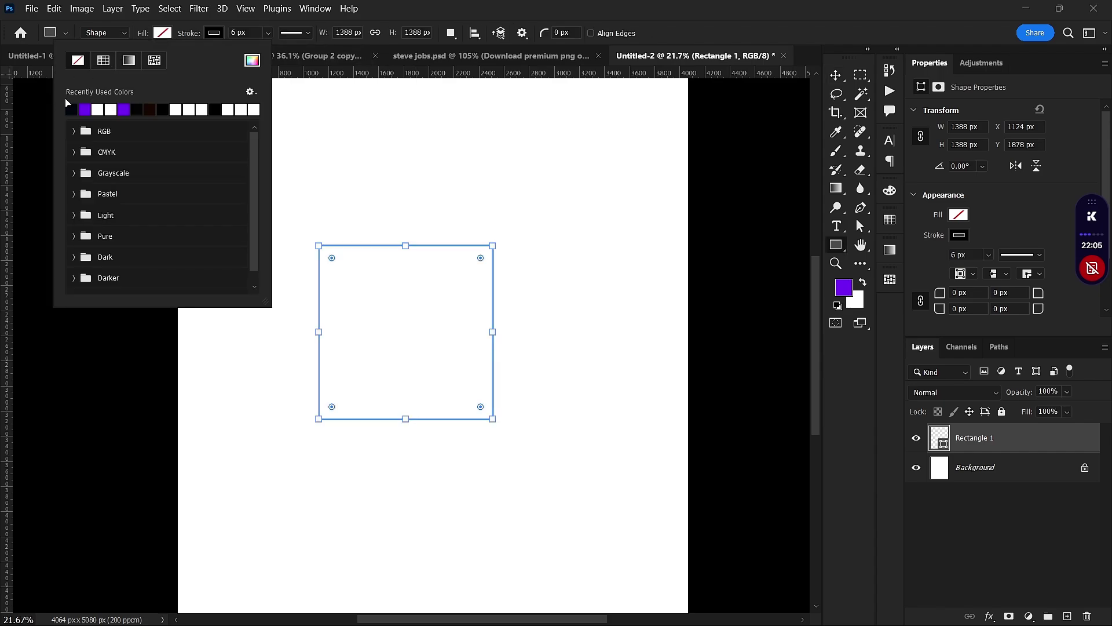
click(72, 110)
click(213, 33)
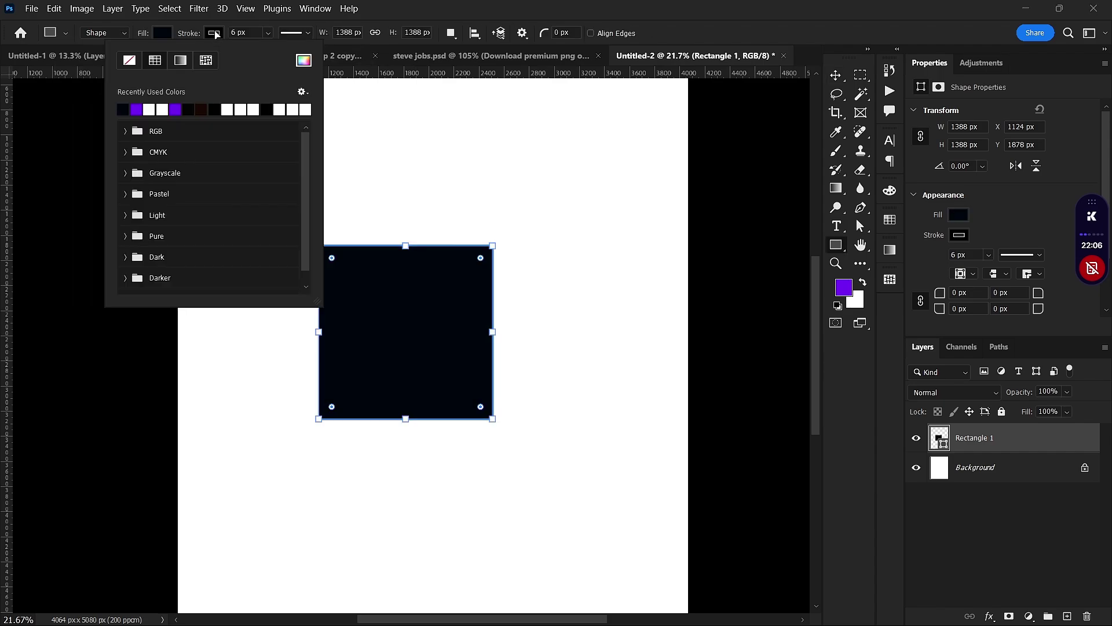
click(212, 33)
click(212, 33)
click(129, 60)
- Rasterize the square's shape layer
key(v)
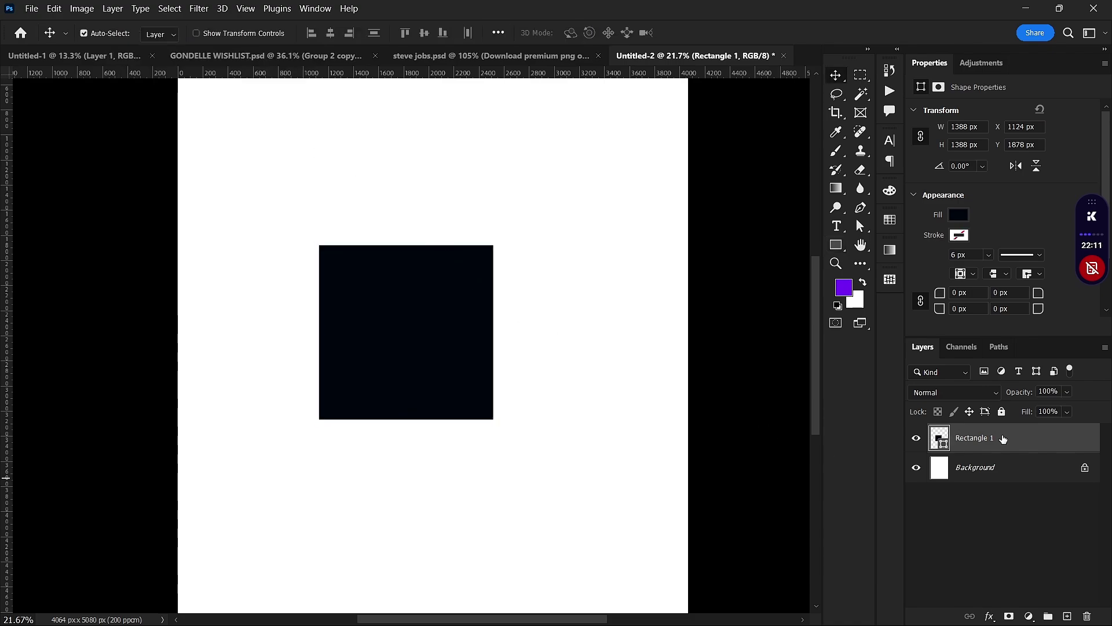
right_click(1023, 438)
click(927, 255)
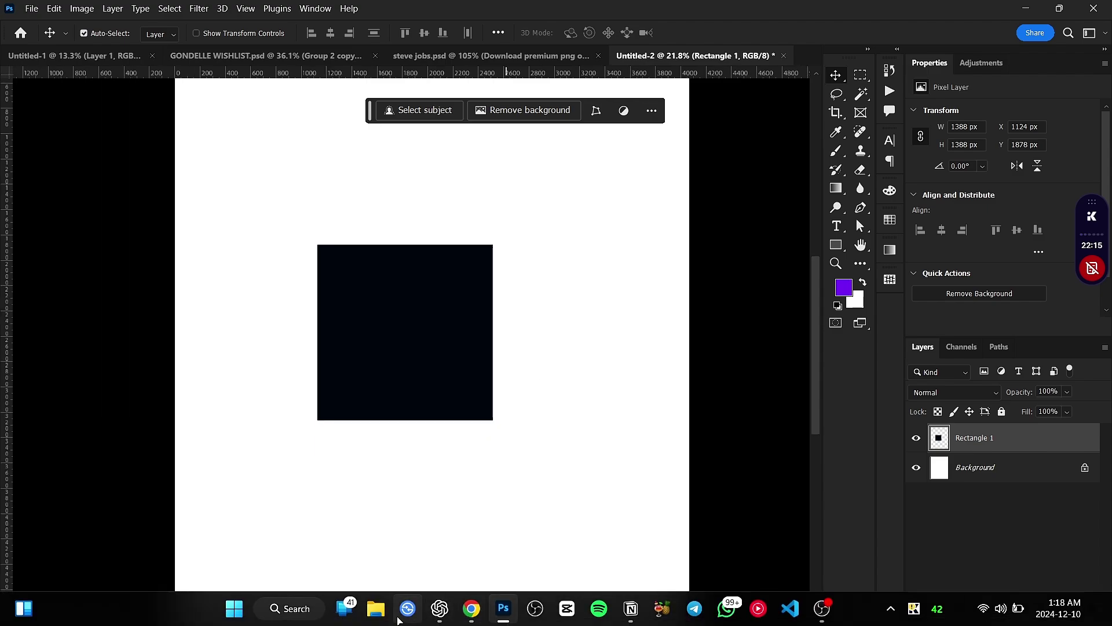
- Bring the portrait of the woman in the yellow top from File Explorer's Pictures > Family folder into the Untitled-2 document
click(376, 608)
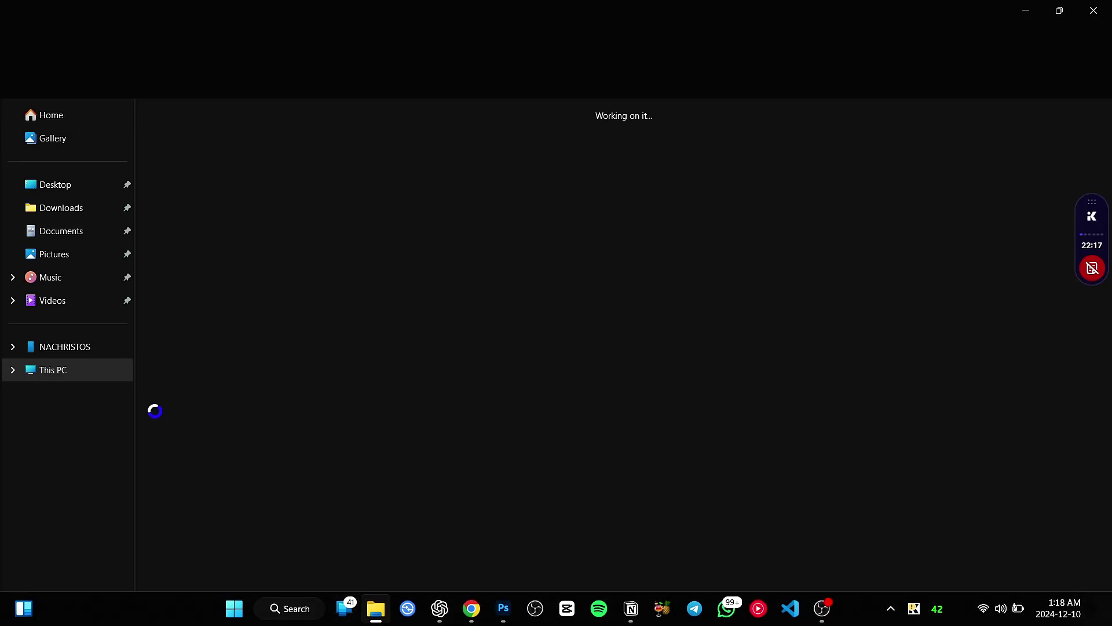
click(83, 254)
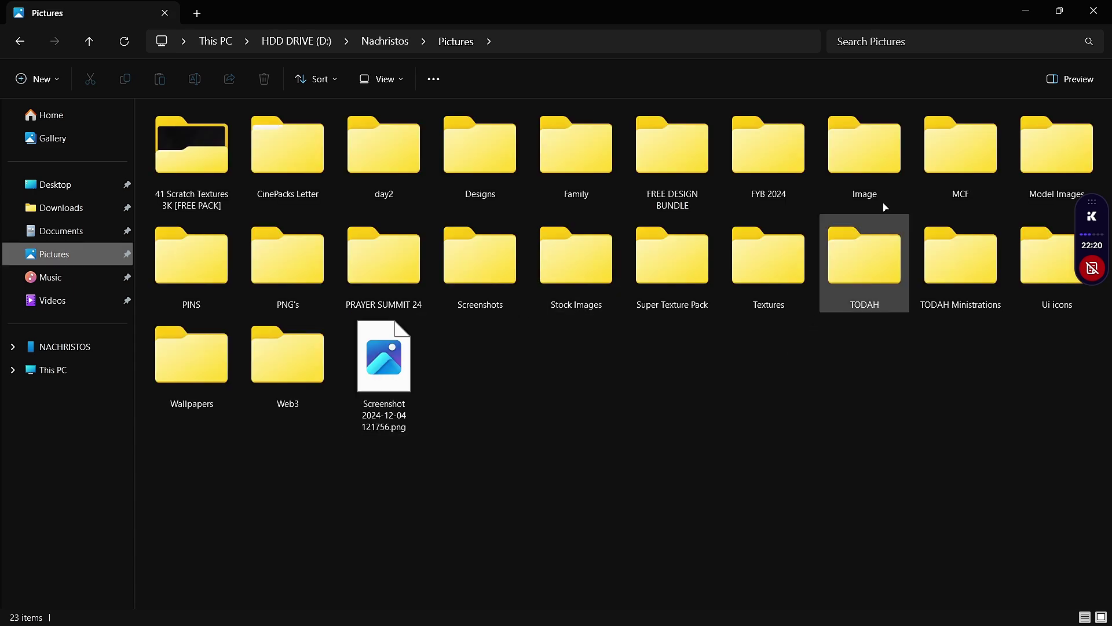
click(553, 154)
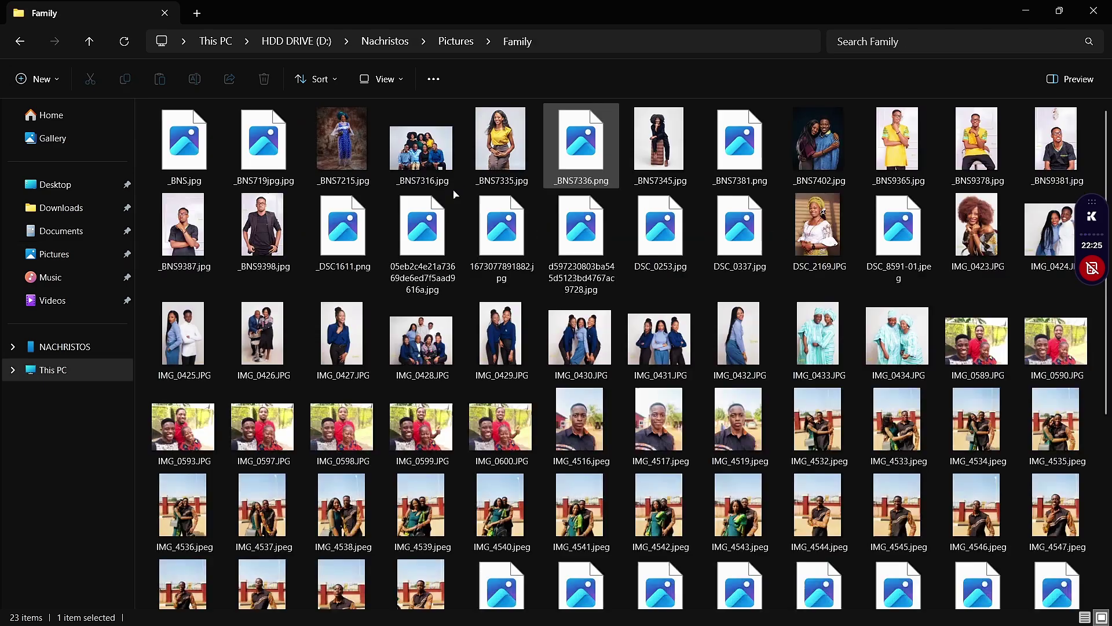
click(502, 142)
mouse_move(516, 617)
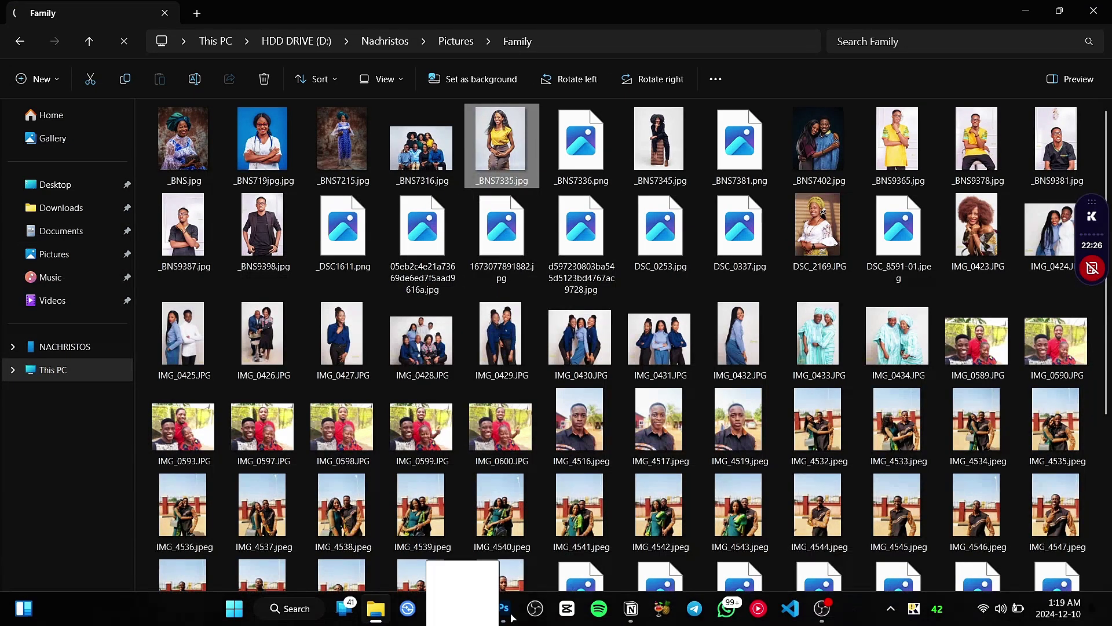
key(alt+Tab)
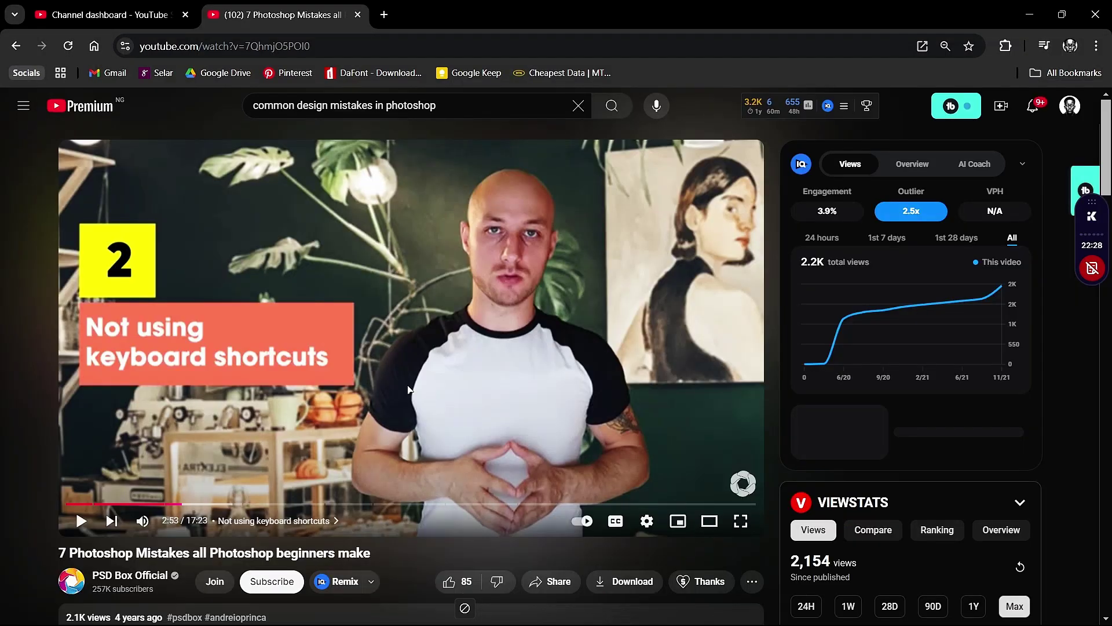
drag(464, 607, 512, 614)
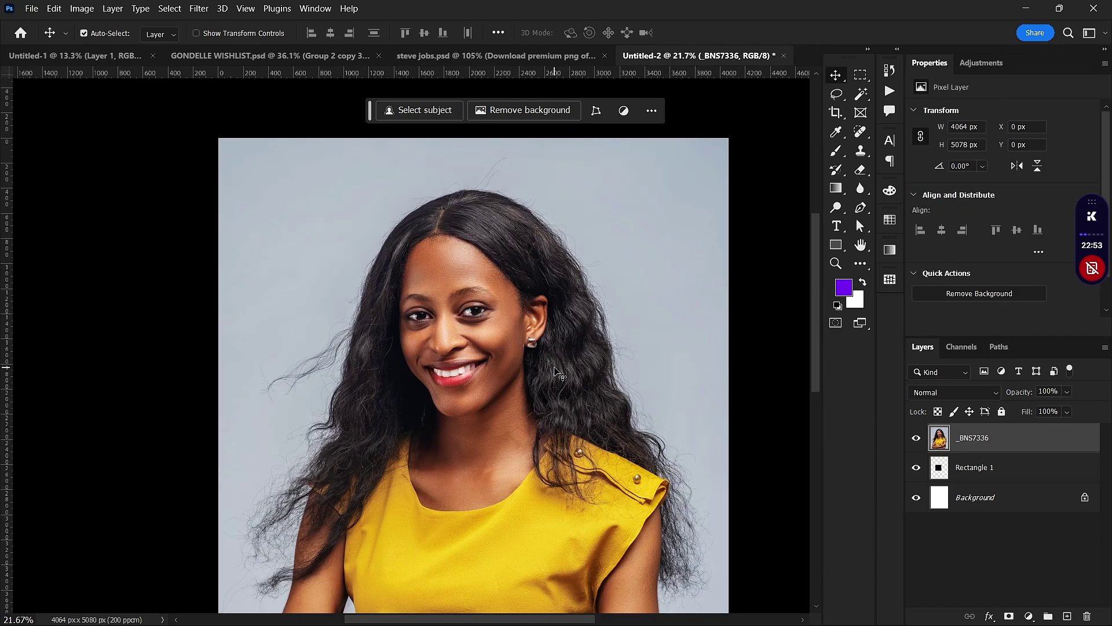
- Undo the eraser strokes on the portrait and remove the background behind the woman with a layer mask
scroll(555, 373, down, 1)
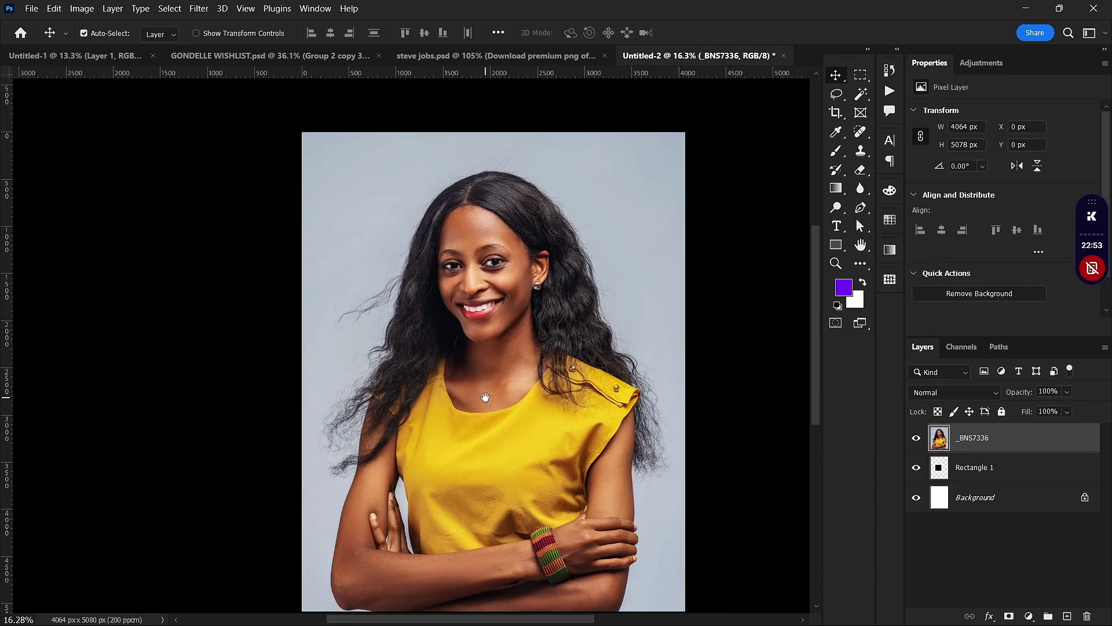
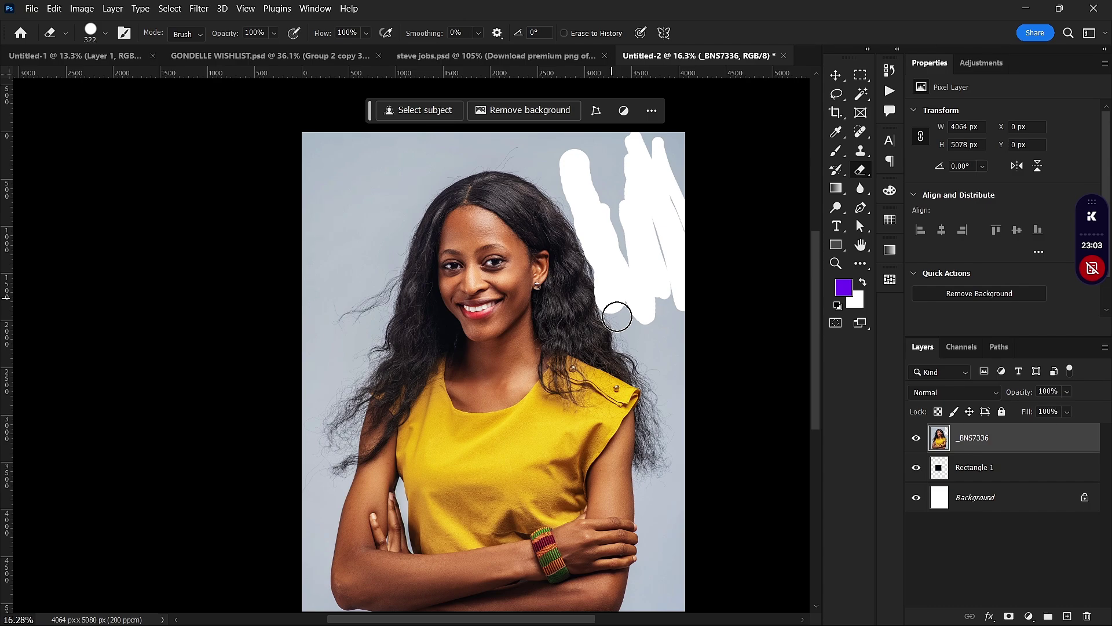
key(ctrl+z)
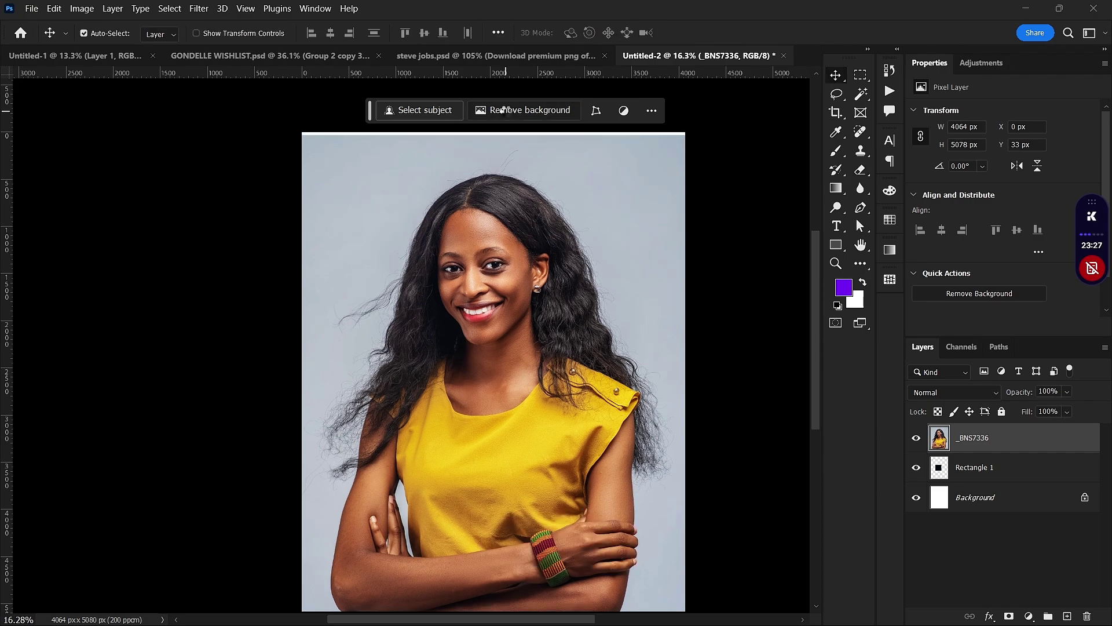
click(502, 111)
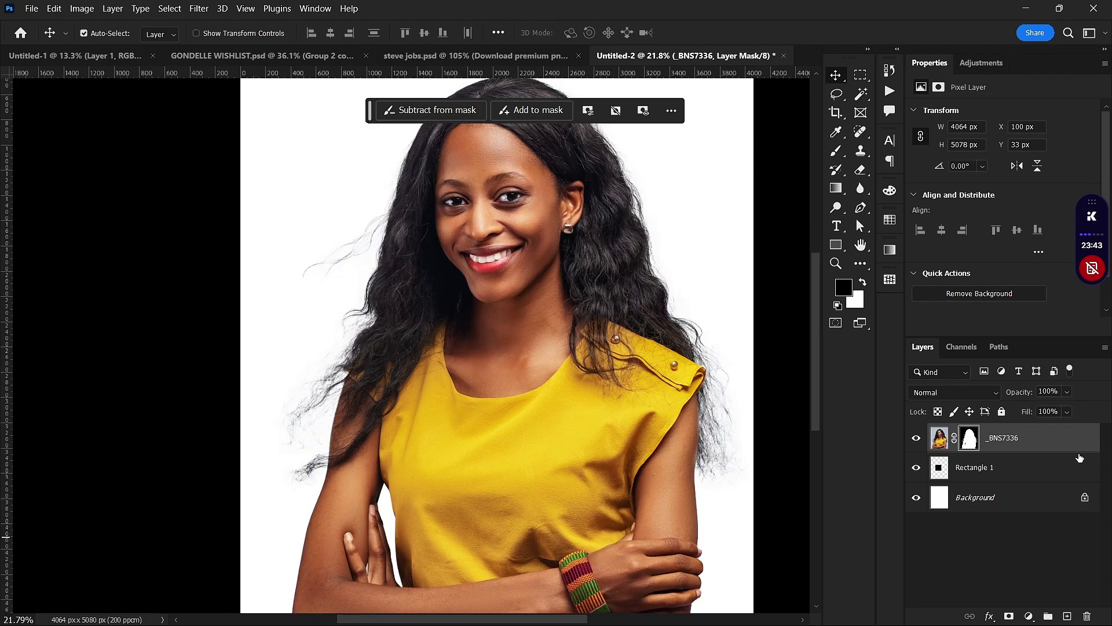
right_click(969, 444)
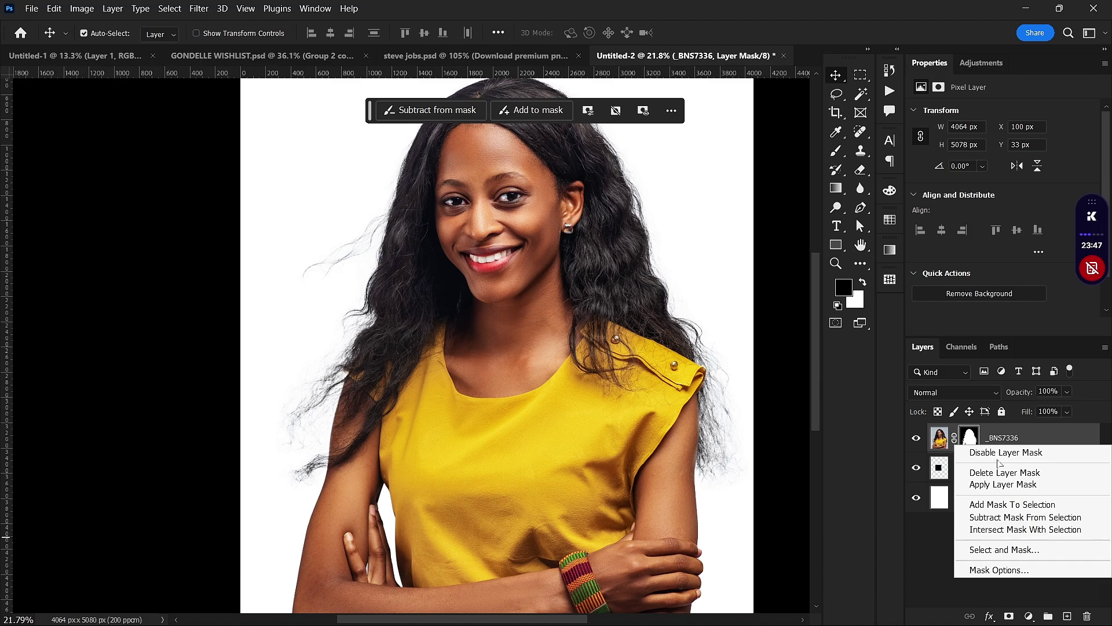
key(ctrl+z)
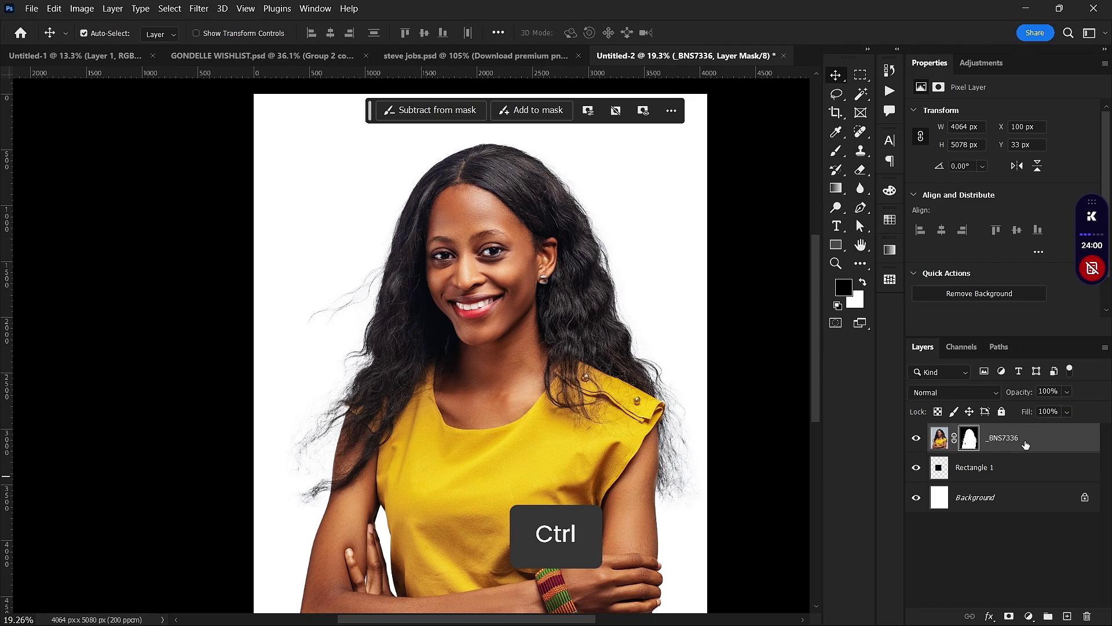
- Convert the masked portrait layer to a smart object
right_click(1025, 443)
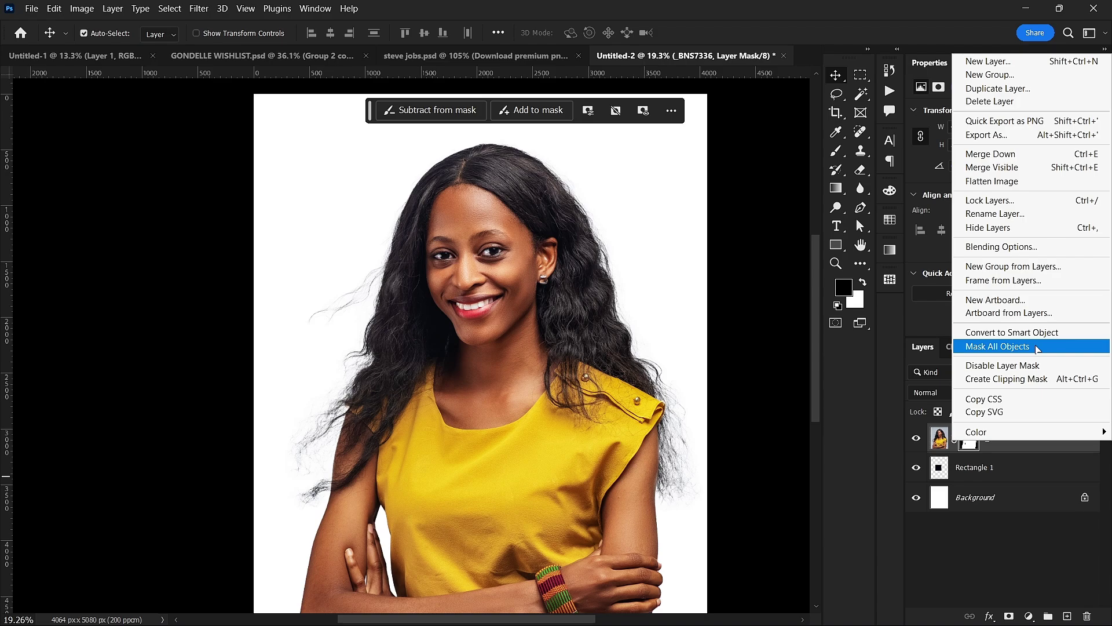
click(1037, 346)
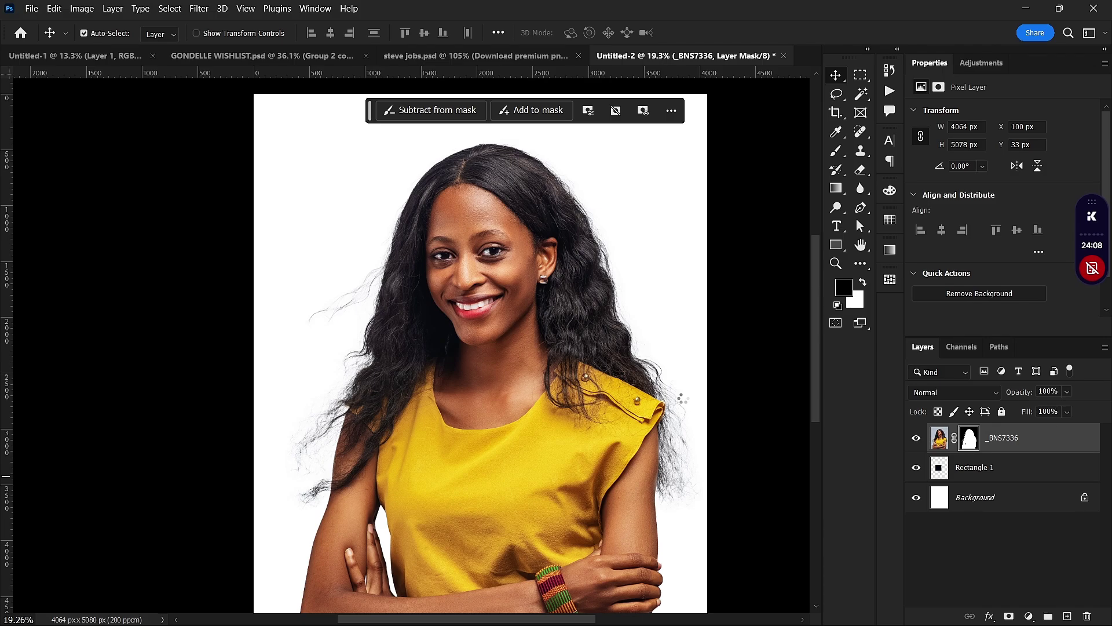
key(ctrl+w)
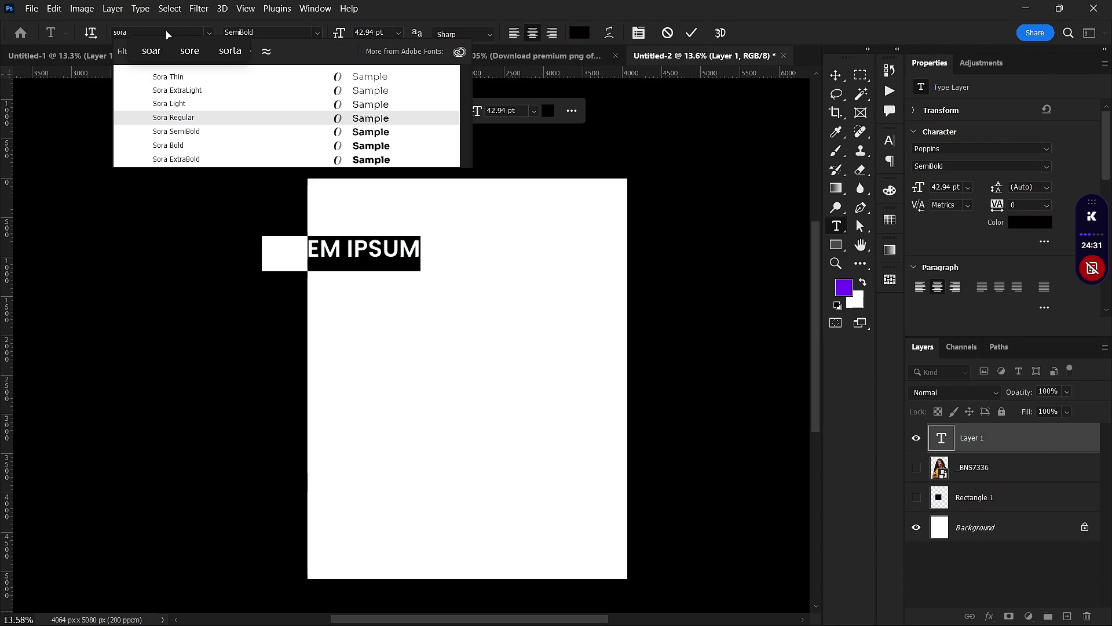
- Set the placeholder text to Sora Regular and replace it with "Beginner mistakes that people make in Photoshop"
click(347, 119)
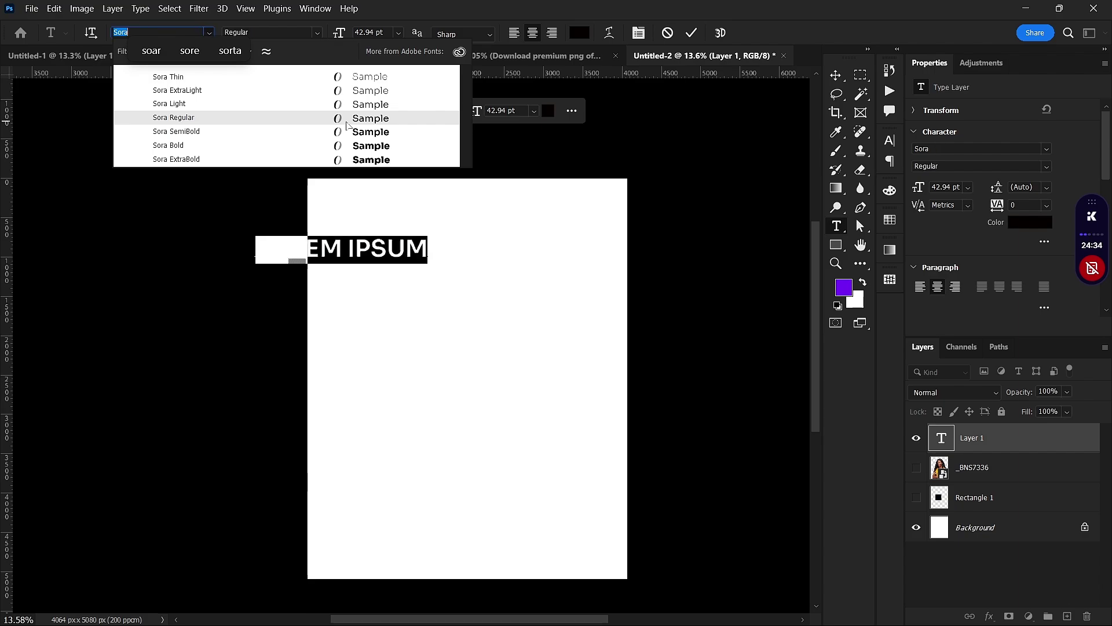
key(Return)
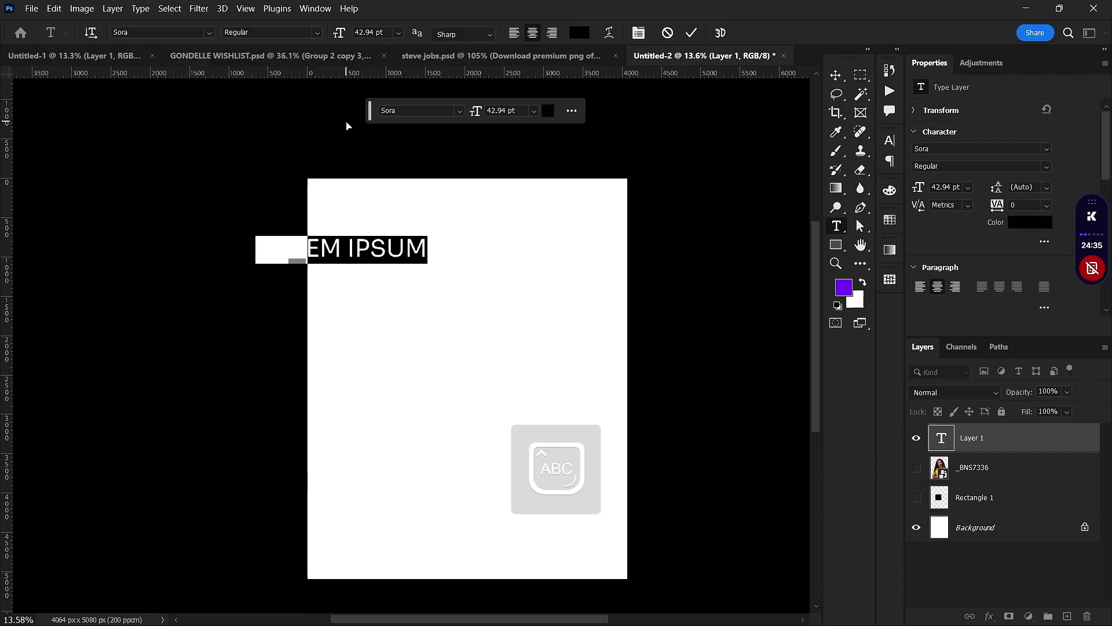
text(B)
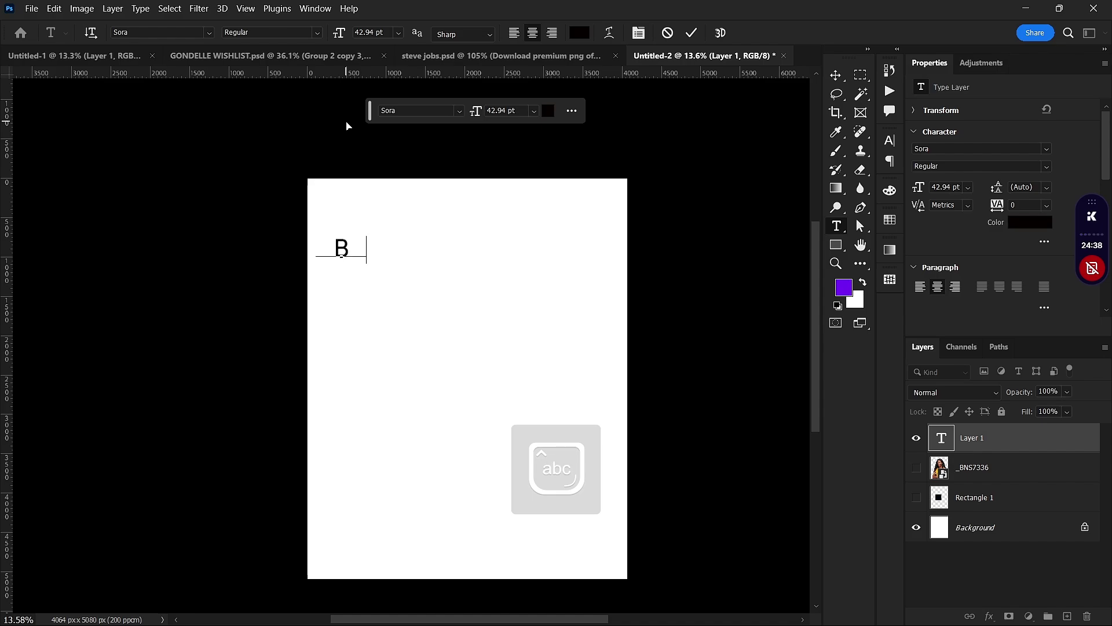
text(EGINNER MISTA)
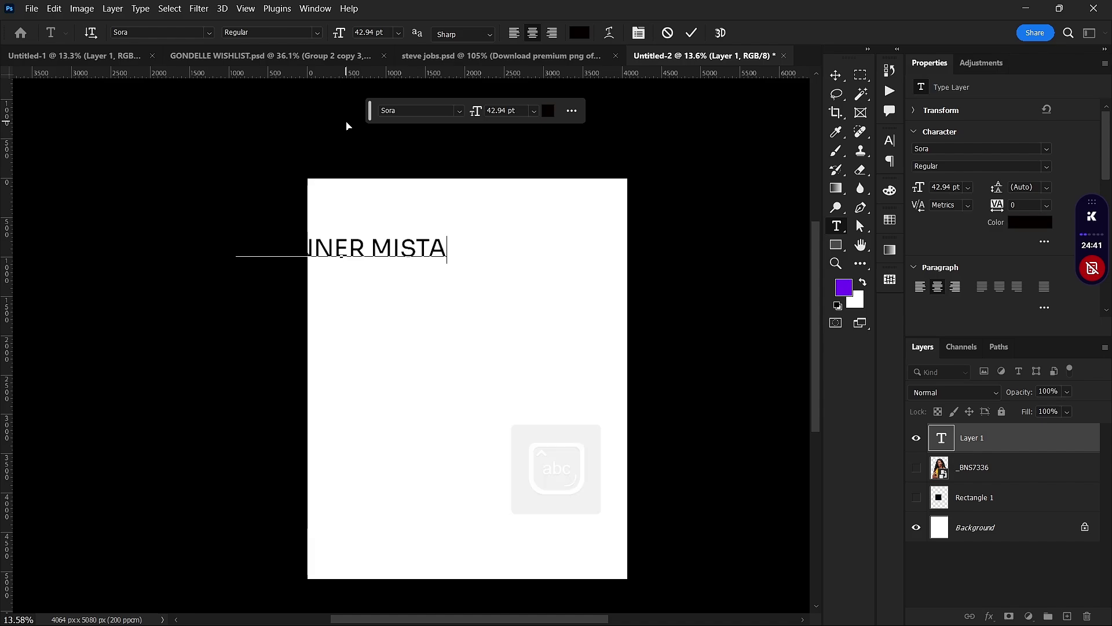
text(KES THAT PEOPLE)
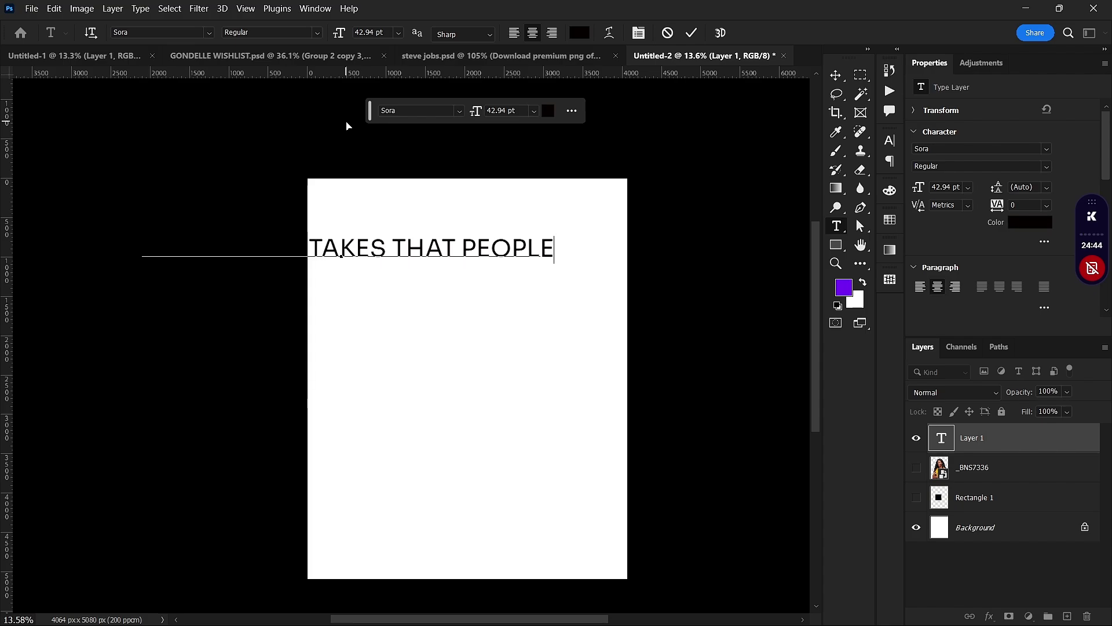
text( MAKE IN PHOT)
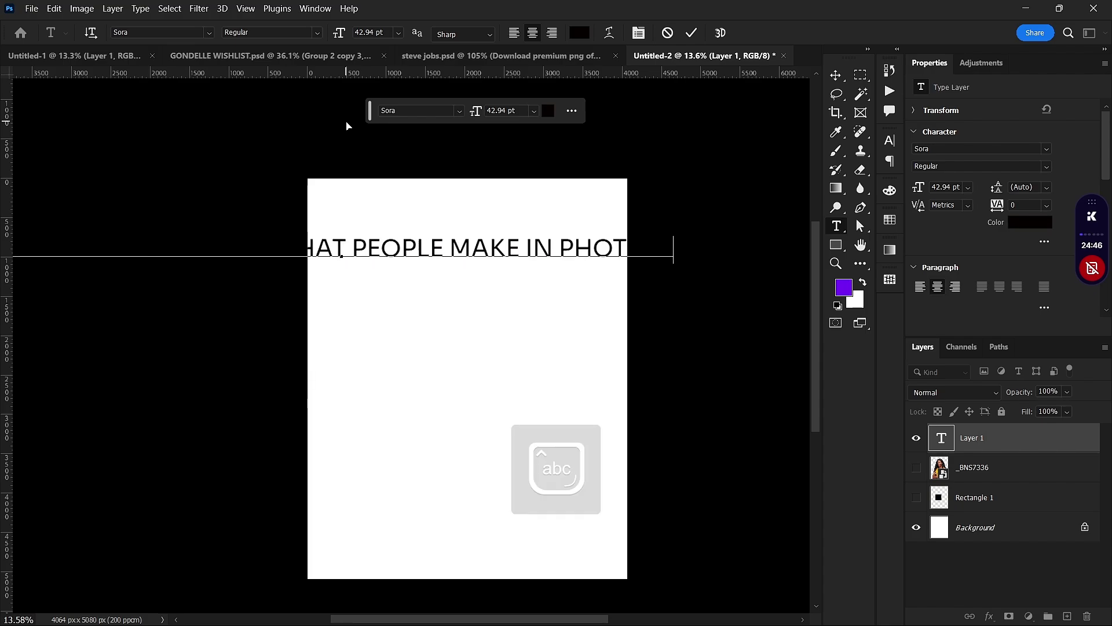
text(OSHOP)
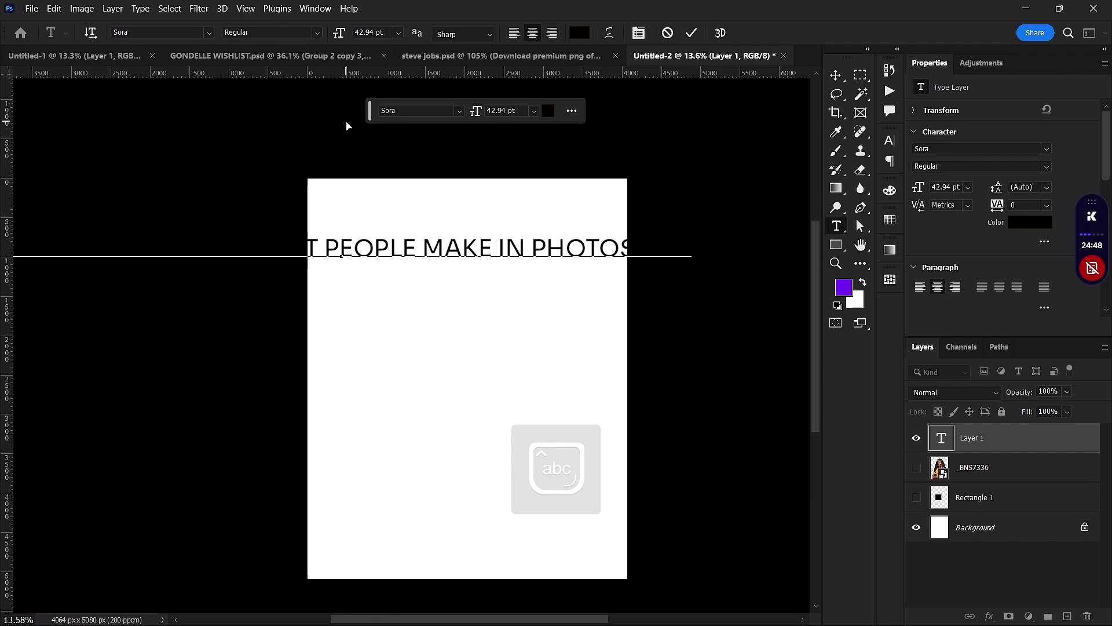
- Turn off All Caps for the whole text line
key(ctrl+a)
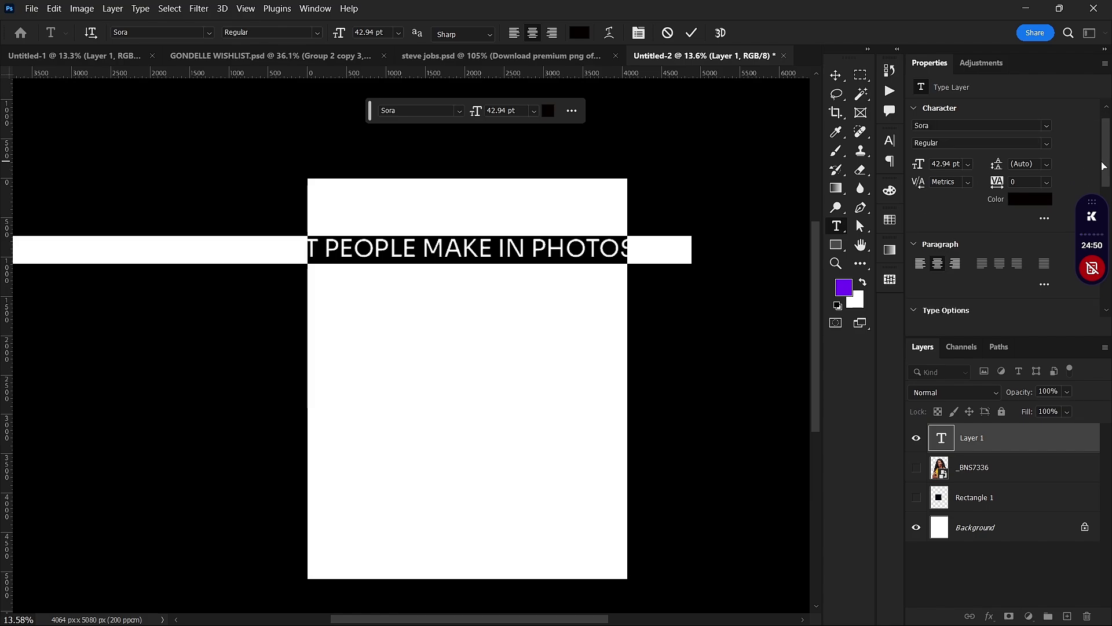
scroll(1106, 194, down, 3)
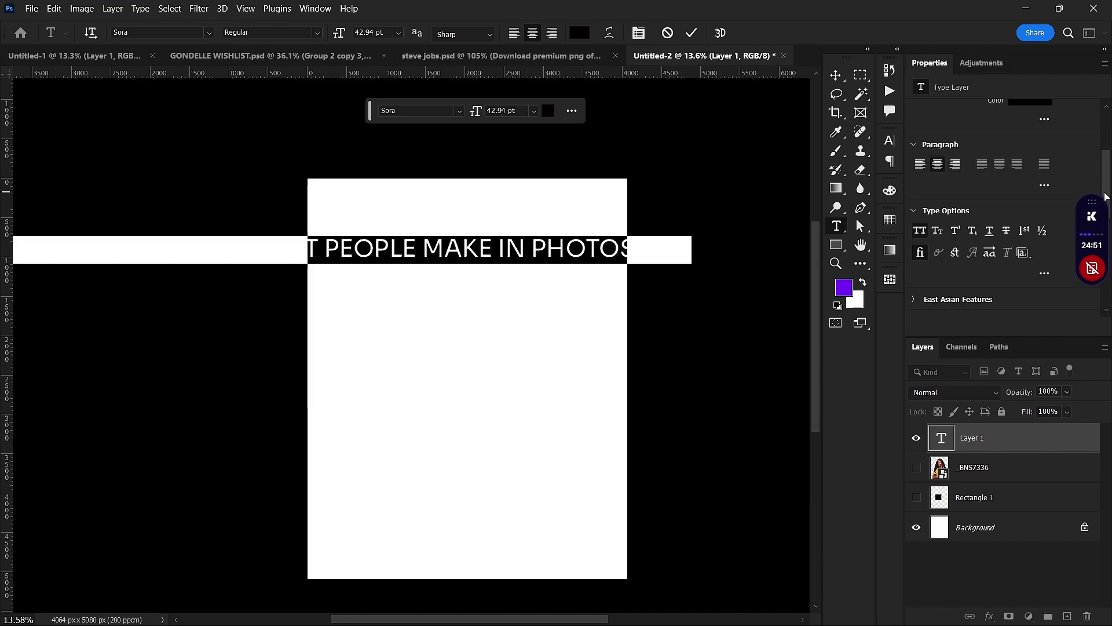
click(921, 232)
- Move the text so its beginning lies on the page, and break the line after "mistakes"
scroll(398, 295, down, 1)
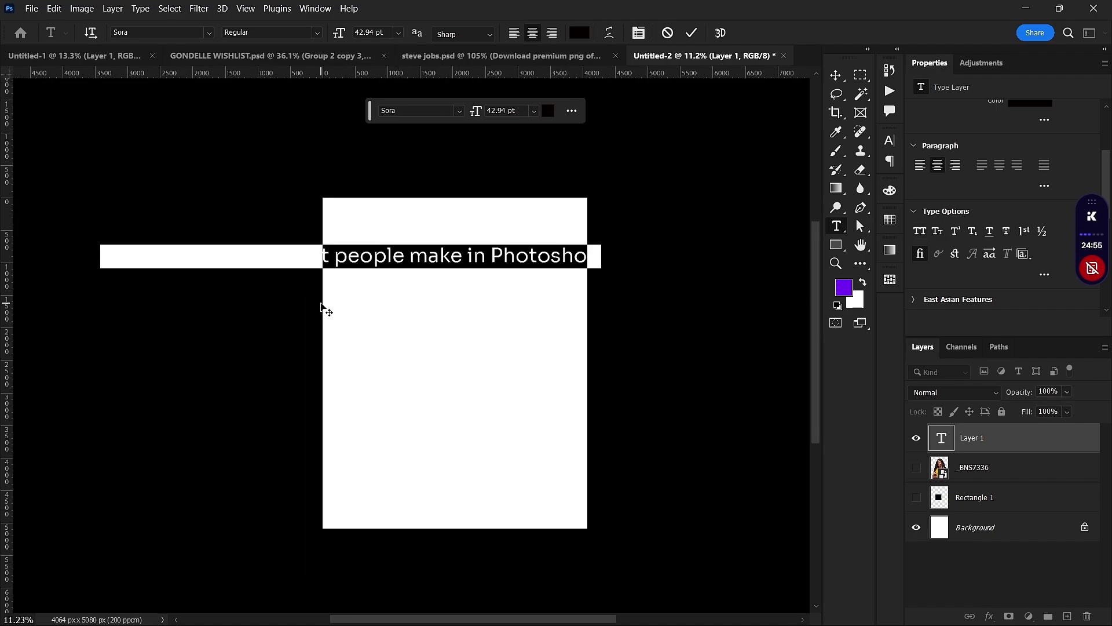
drag(515, 443, 575, 350)
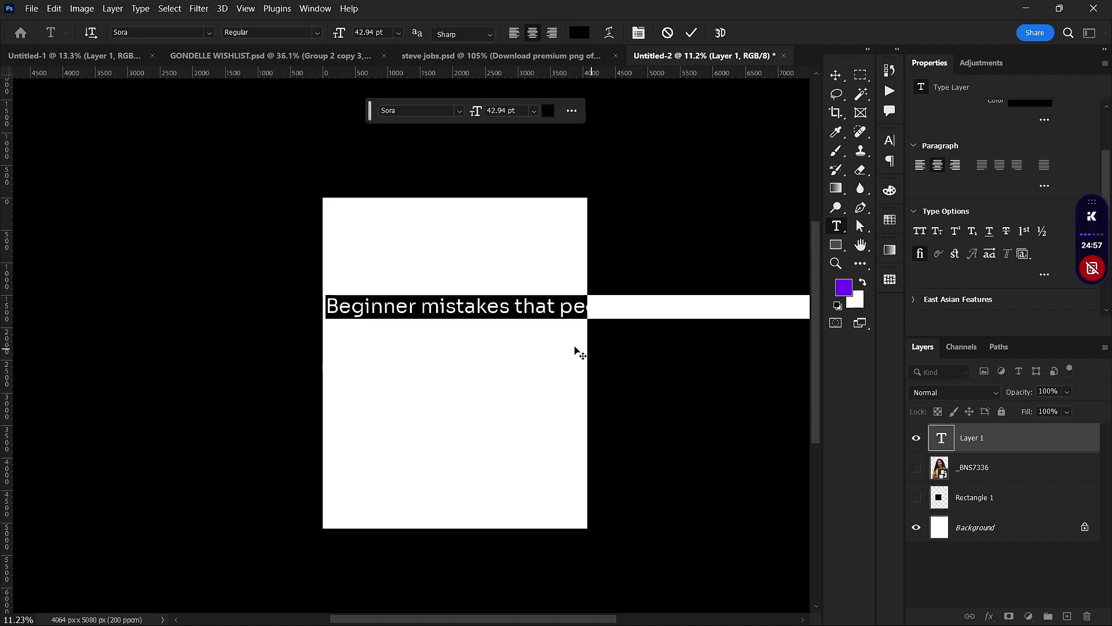
click(517, 307)
key(Return)
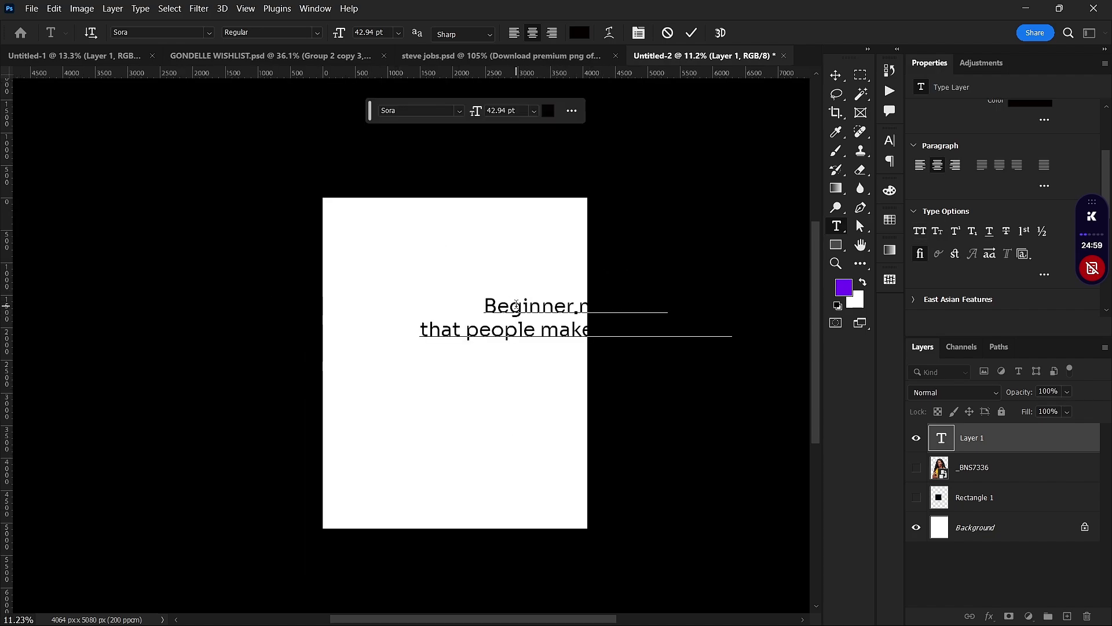
- Left-align the two-line text, commit it and move it up and left onto the upper part of the page
key(ctrl+a)
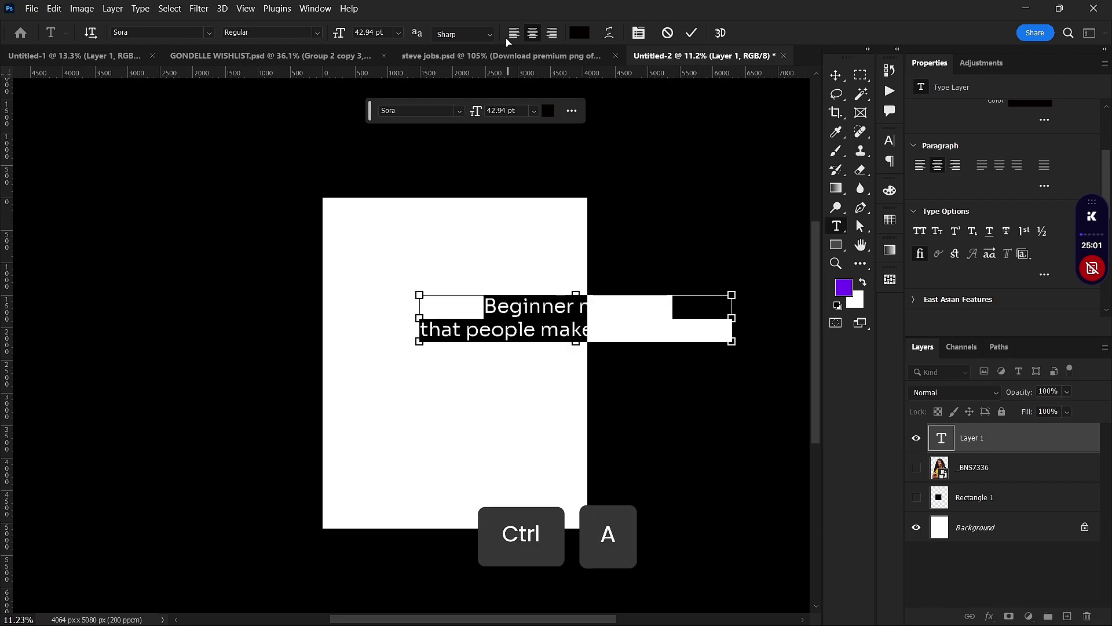
click(513, 34)
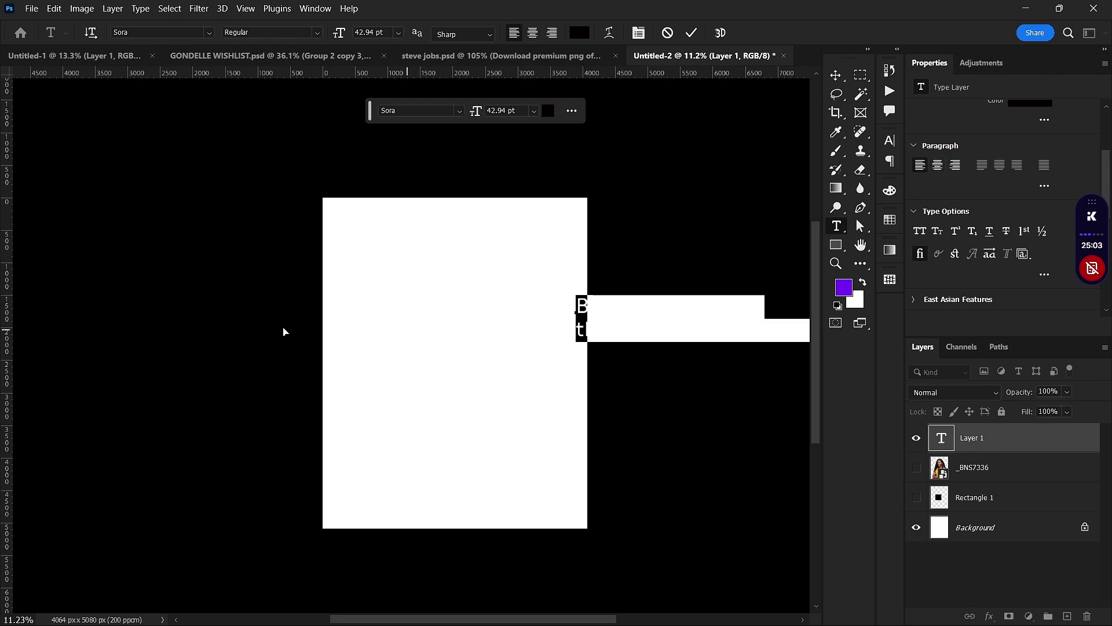
key(ctrl+Return)
key(v)
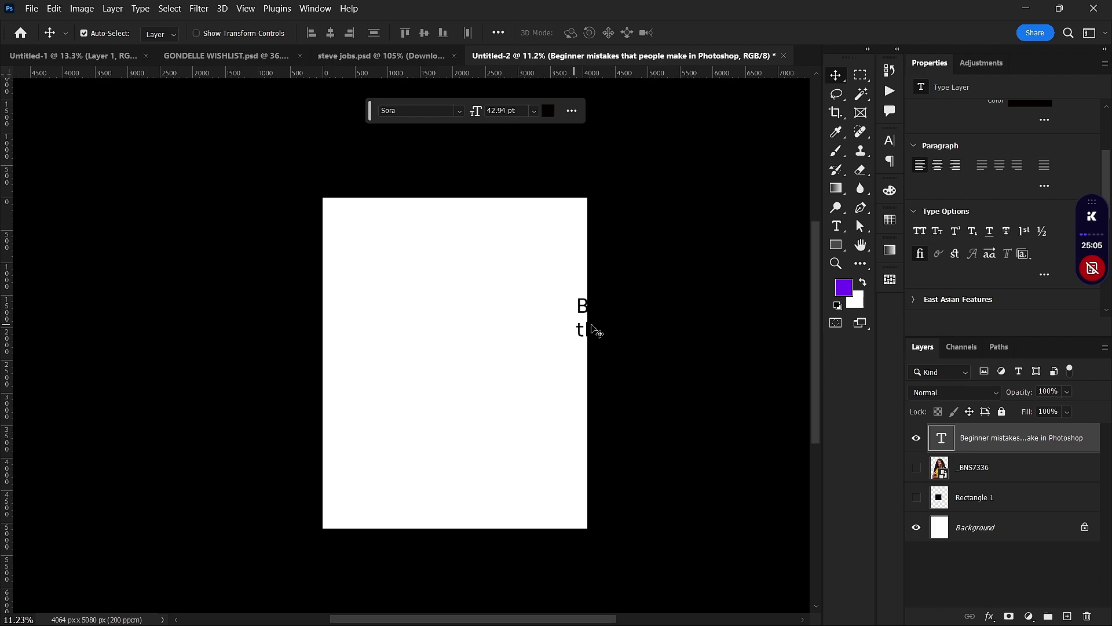
drag(590, 309, 392, 209)
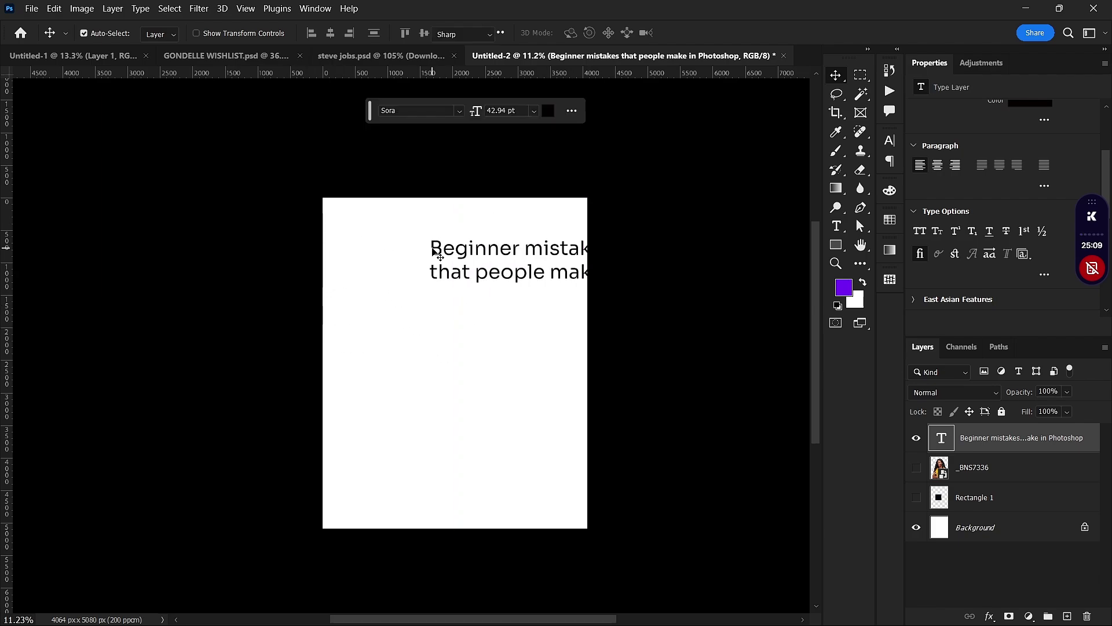
- Copy the entire two-line "Beginner mistakes that people make in Photoshop" text and commit the text edit
double_click(438, 255)
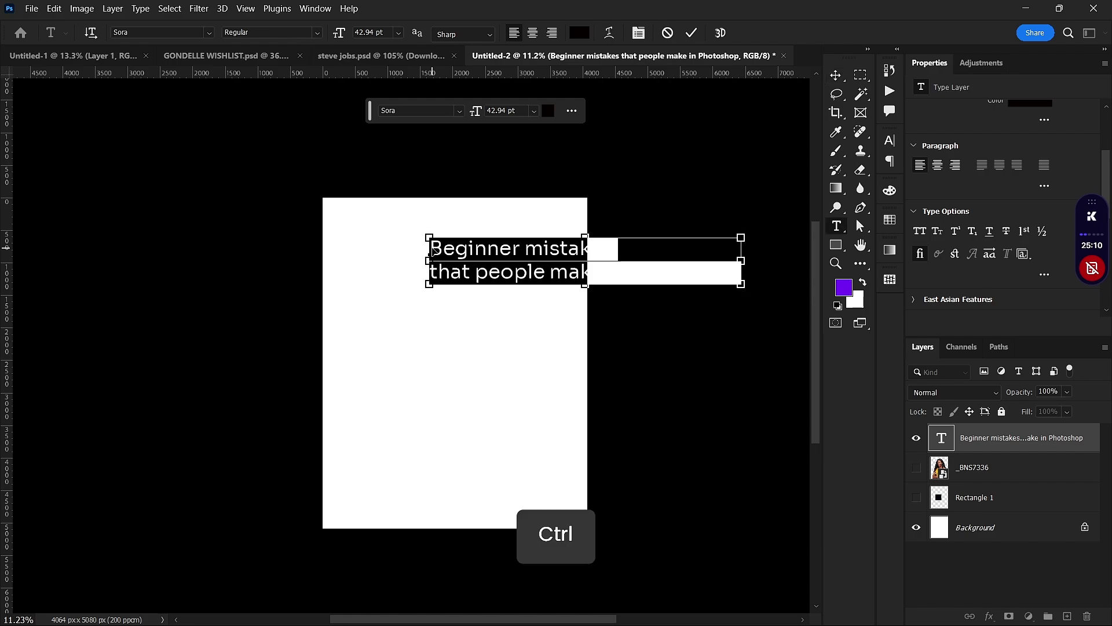
key(ctrl+c)
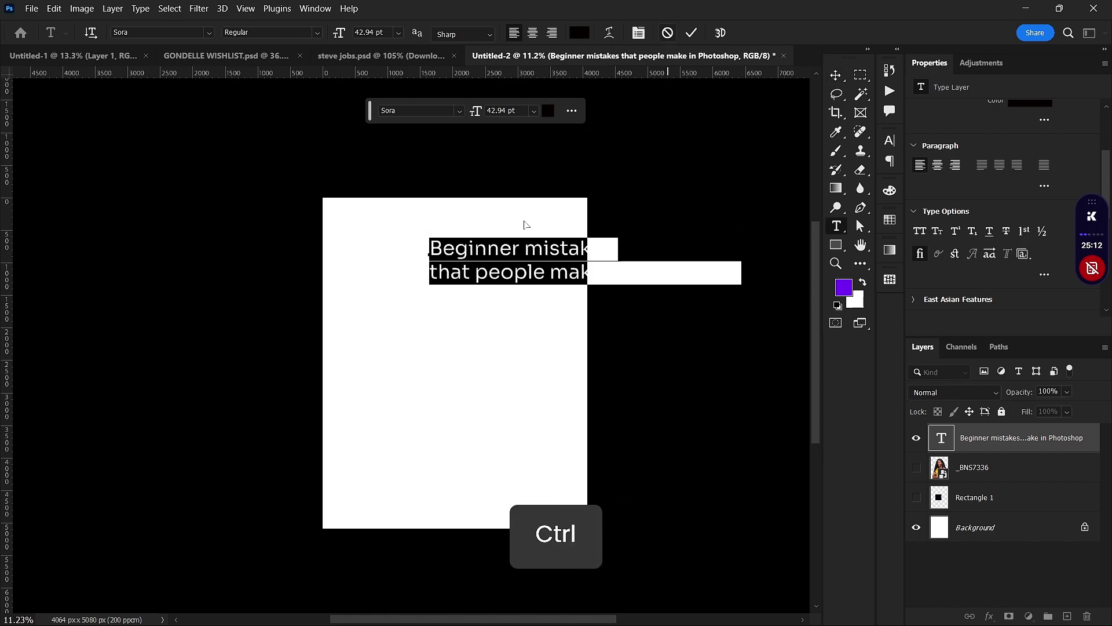
key(ctrl+Return)
key(v)
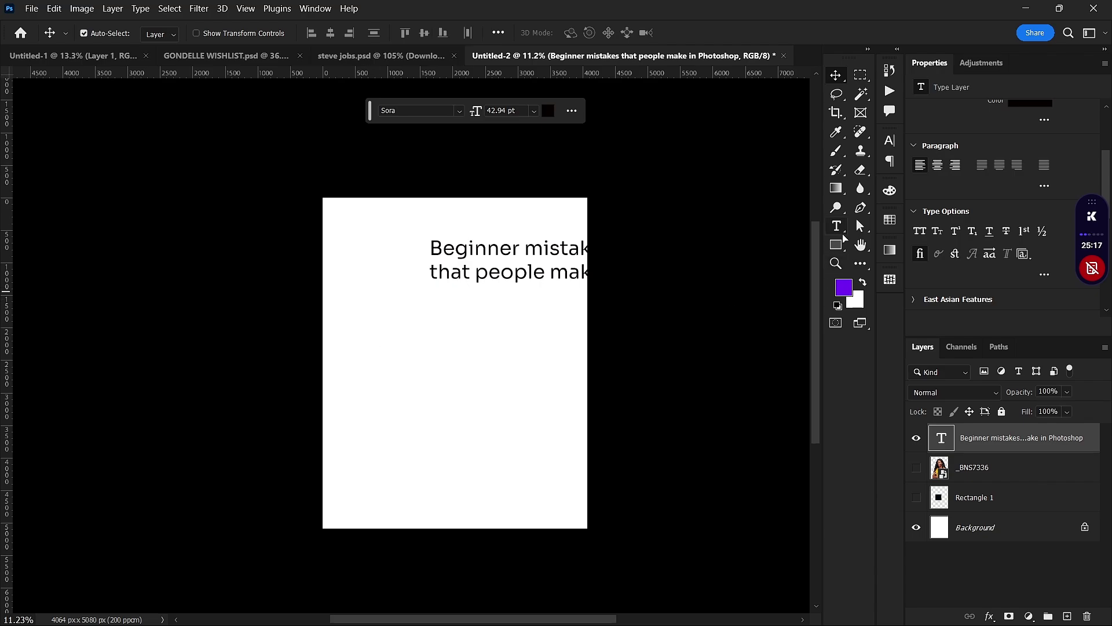
- Paste the copied text into a new paragraph text box below the original and shorten the box to about 1900 px high
key(t)
drag(358, 317, 546, 472)
key(Escape)
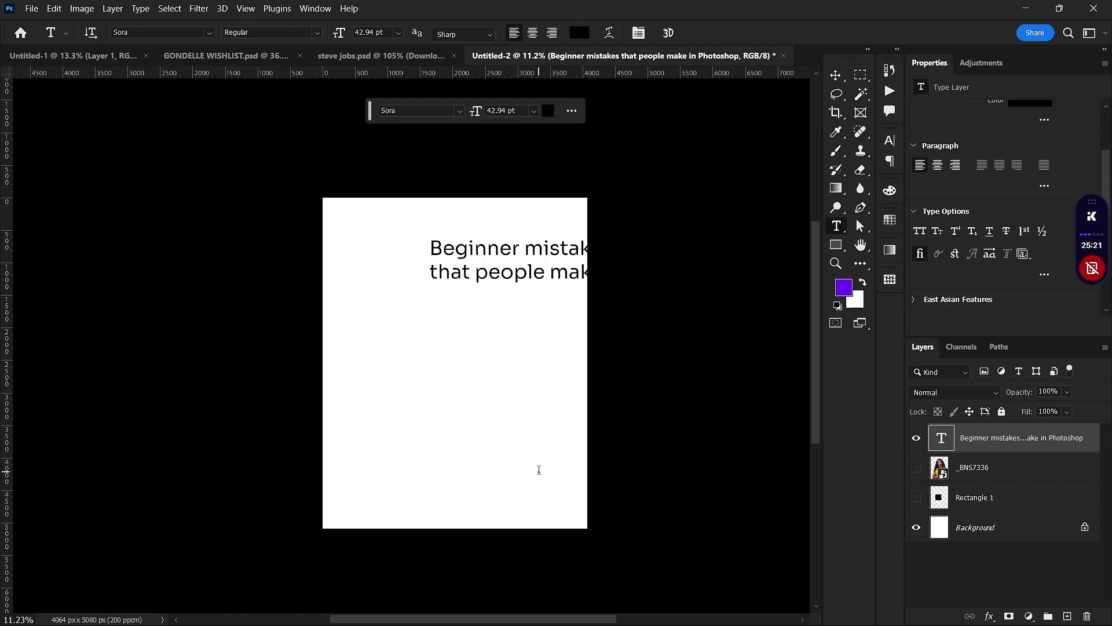
key(ctrl+v)
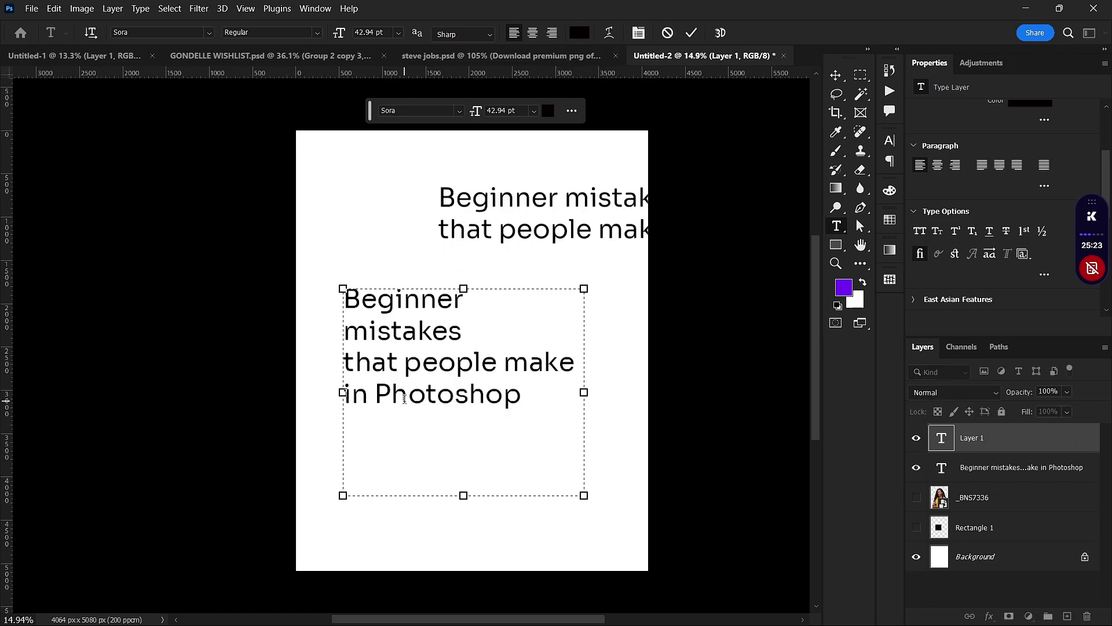
scroll(403, 401, up, 2)
scroll(434, 362, up, 1)
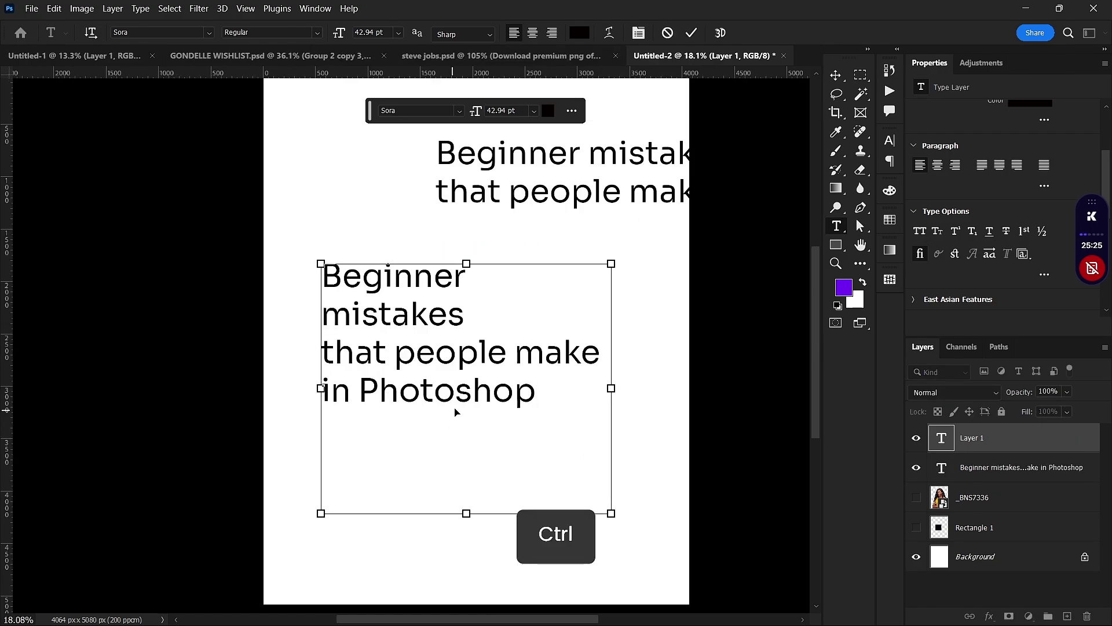
drag(466, 513, 466, 464)
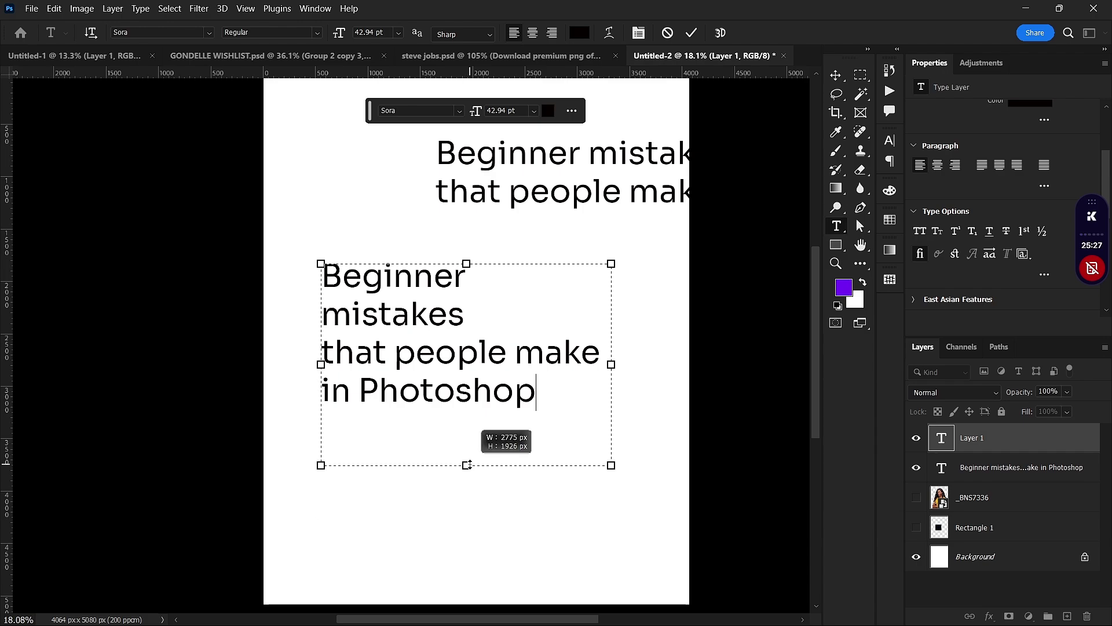
- Set all the text in the new paragraph box to Sora SemiBold
key(ctrl+a)
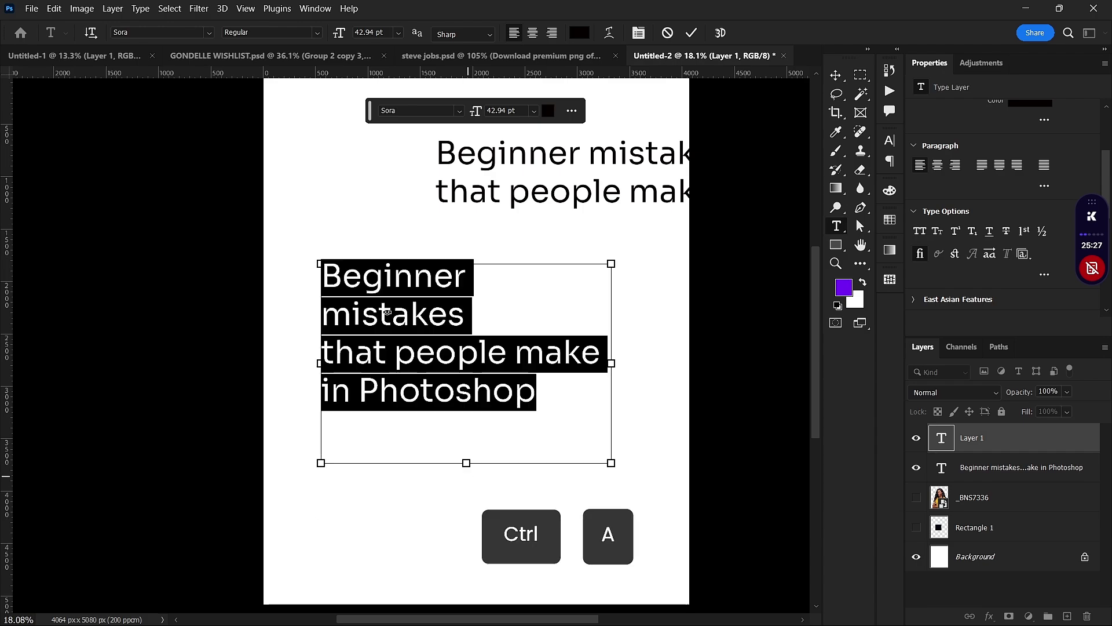
click(313, 33)
click(288, 93)
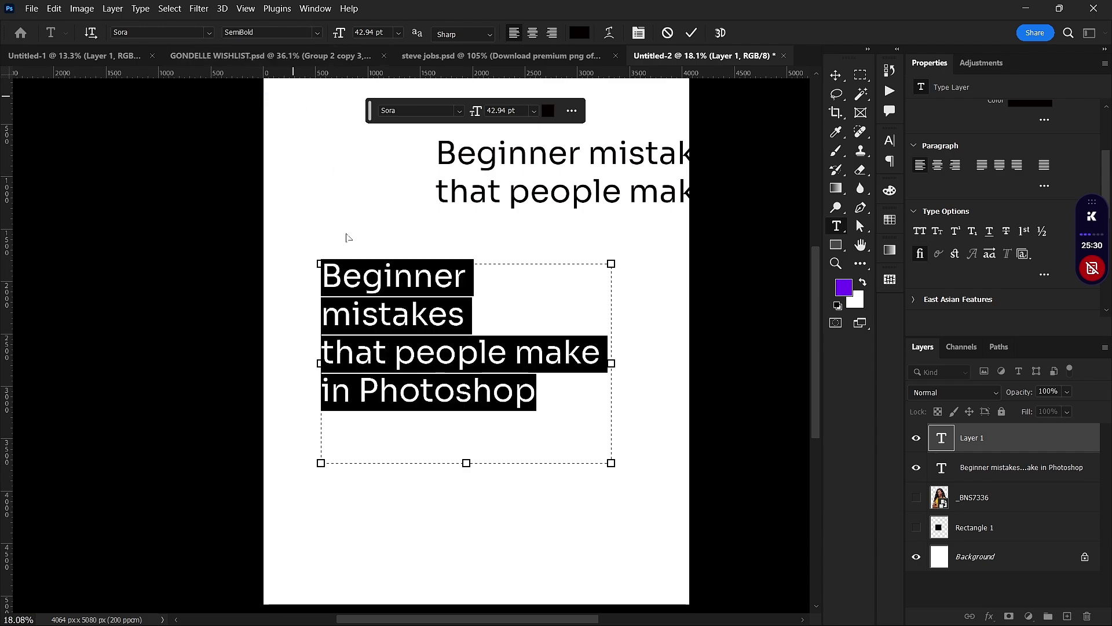
- Tighten the tracking of the SemiBold text to -60
scroll(531, 346, up, 1)
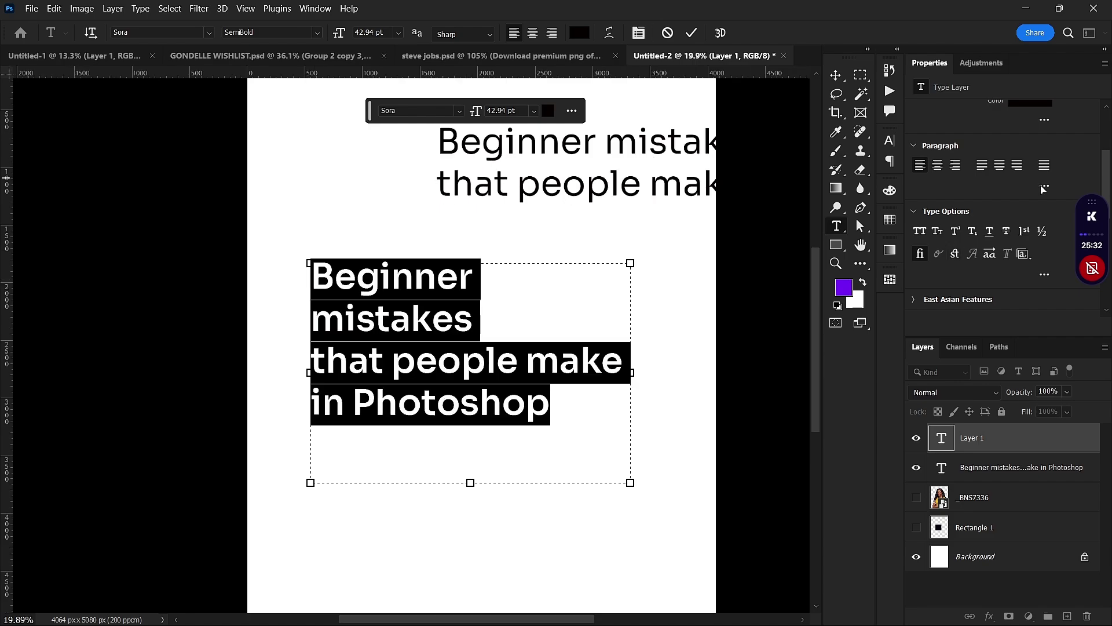
scroll(1109, 165, down, 3)
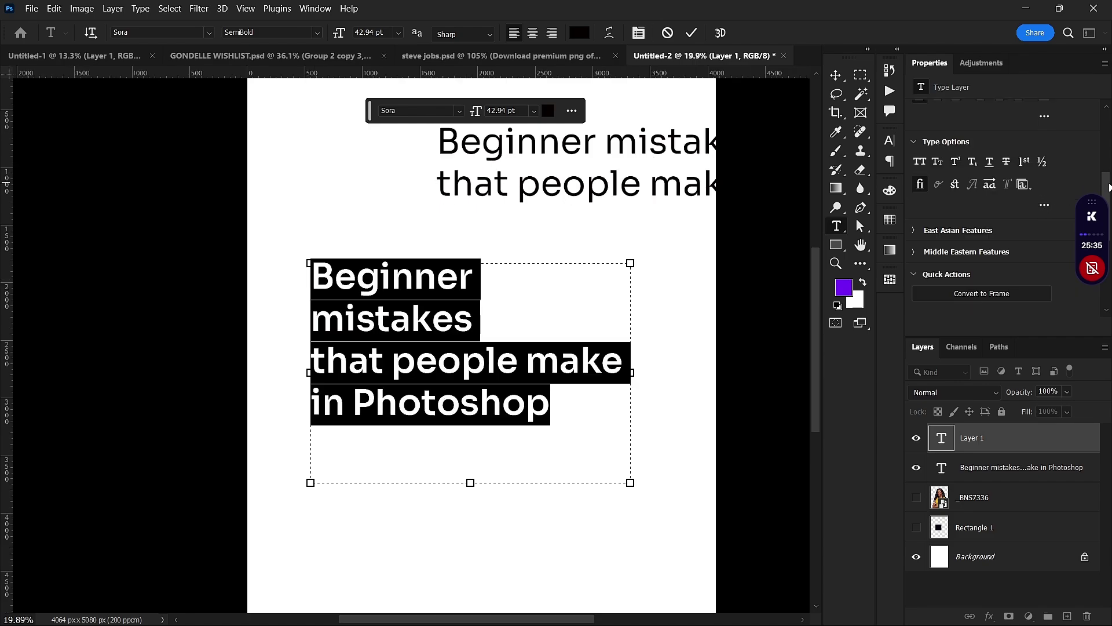
scroll(1107, 153, up, 5)
scroll(1106, 157, down, 1)
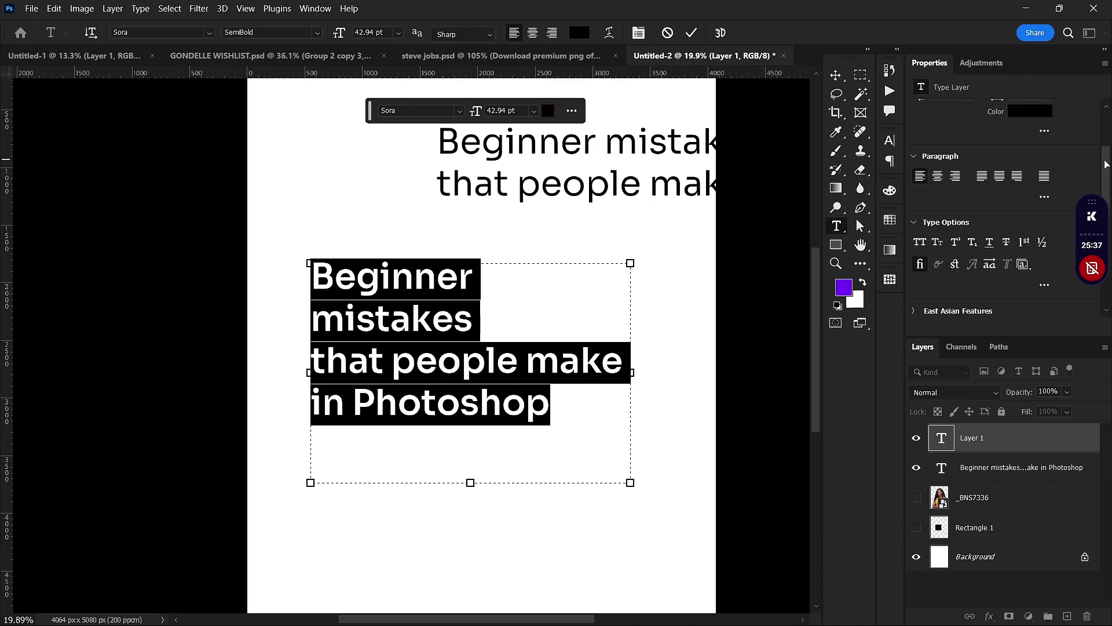
scroll(1105, 151, up, 1)
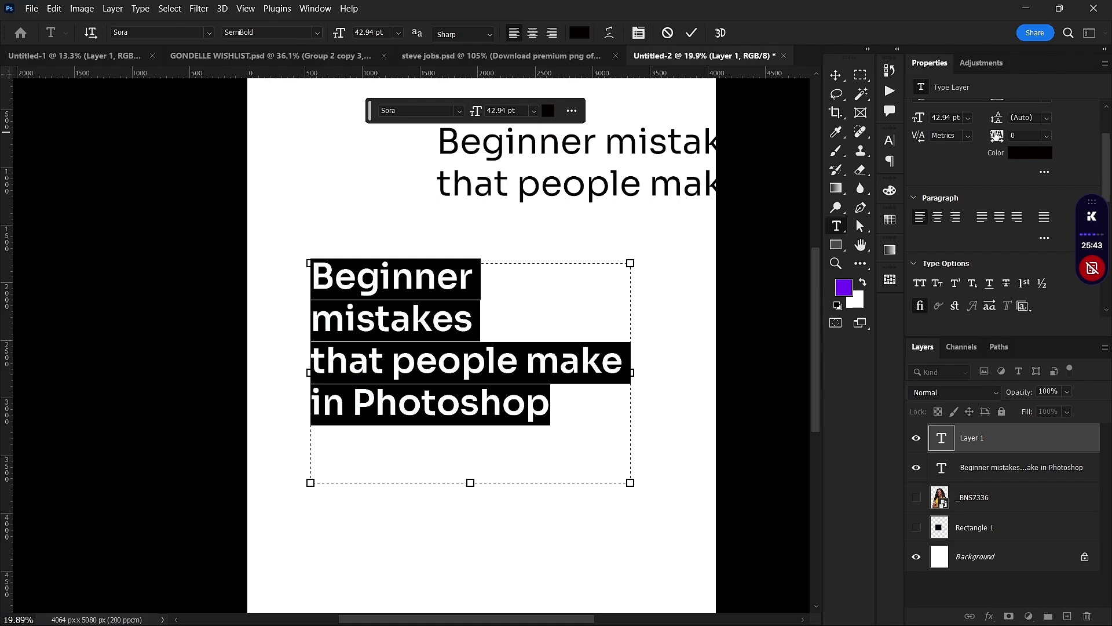
drag(996, 136, 994, 135)
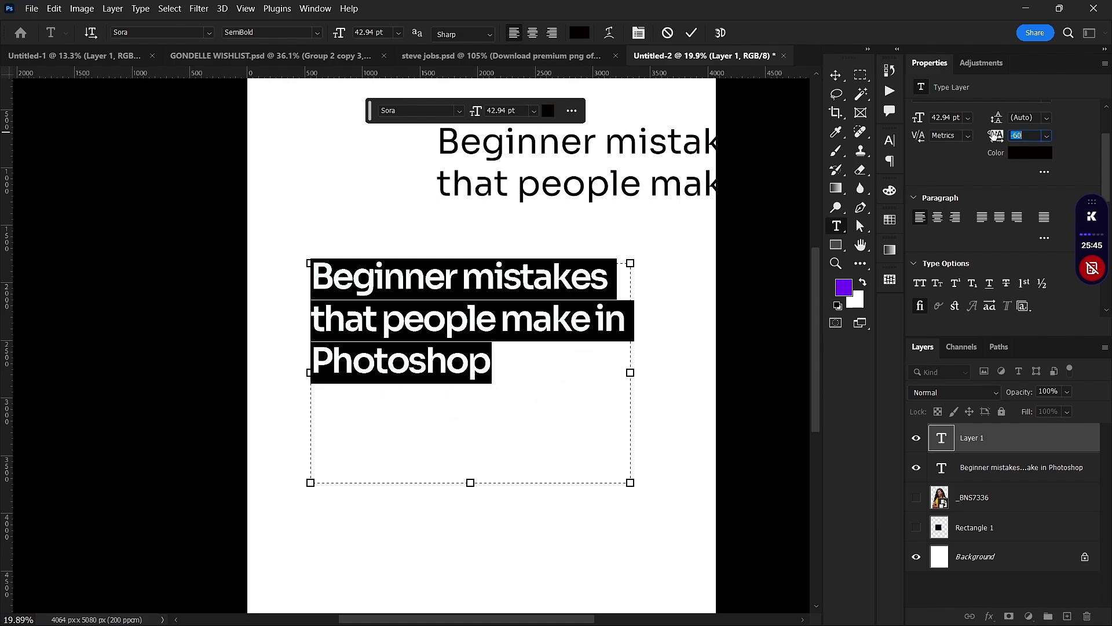
- Narrow the paragraph box to about 2664 px, shorten it to fit its three lines, and commit the text
mouse_move(630, 373)
mouse_down()
mouse_move(579, 371)
mouse_move(618, 371)
mouse_up()
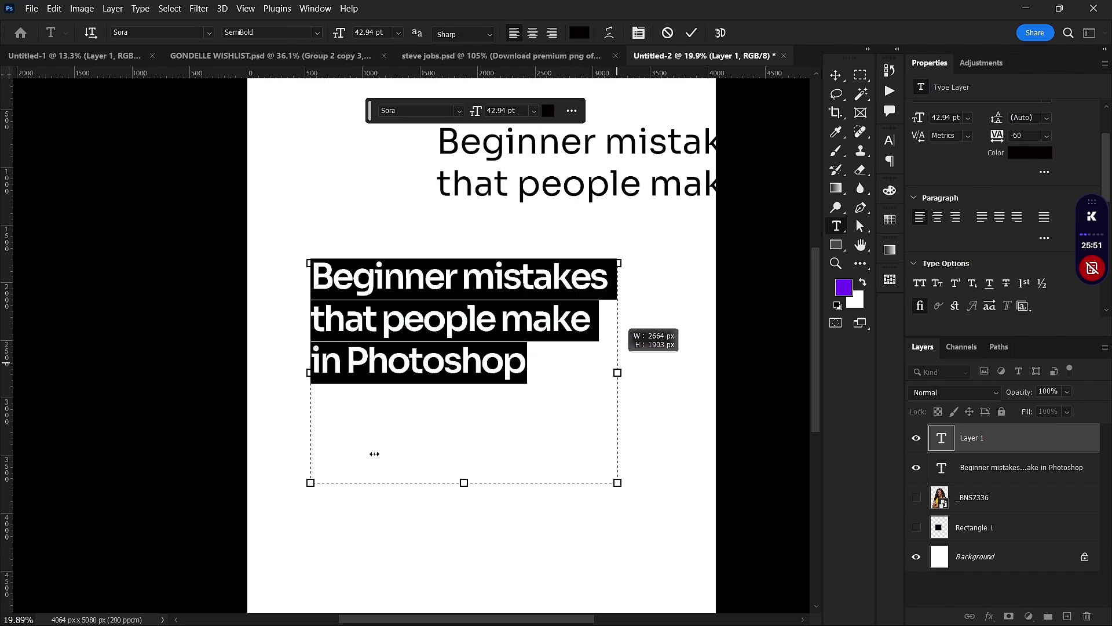
drag(469, 482, 467, 389)
click(692, 34)
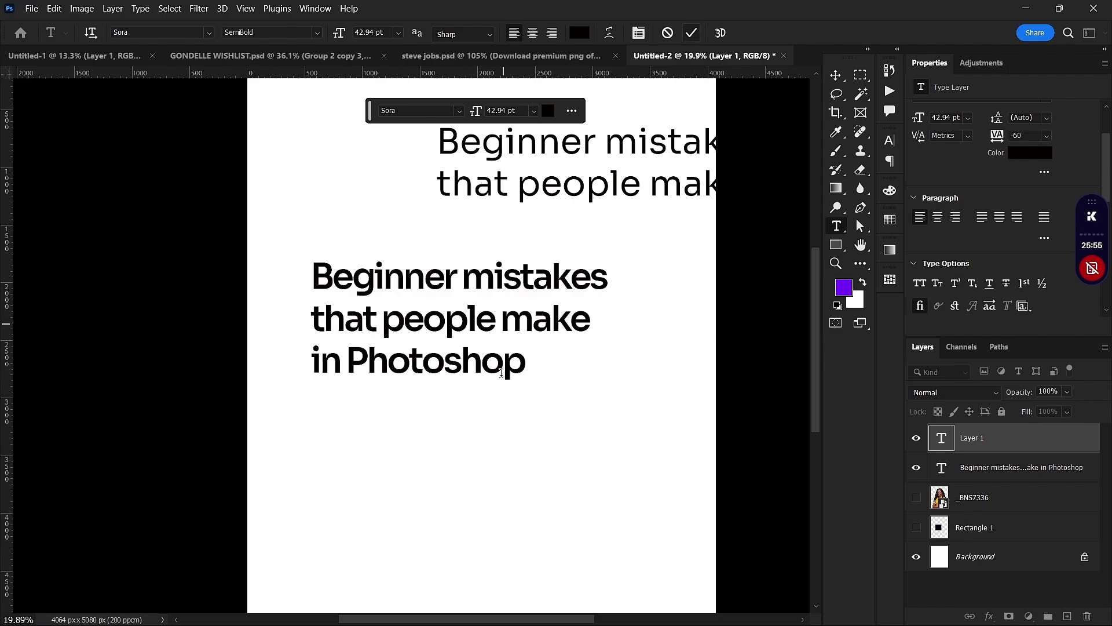
- Set the SemiBold heading's leading to 41 pt and commit it
key(ctrl+0)
scroll(481, 328, up, 2)
key(v)
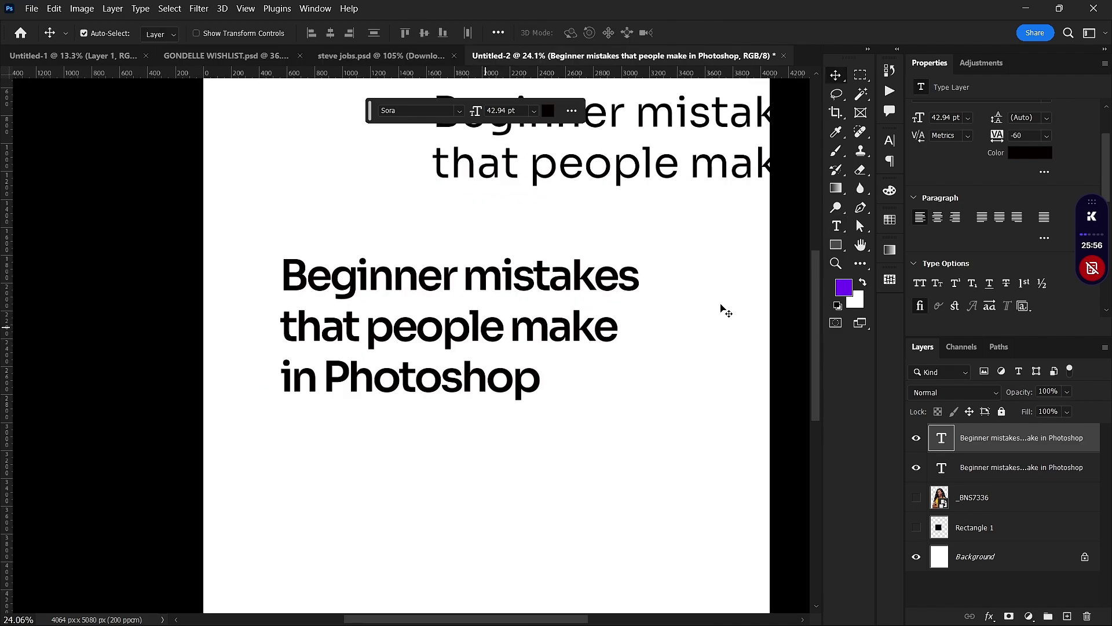
key(Return)
drag(996, 118, 989, 120)
click(692, 33)
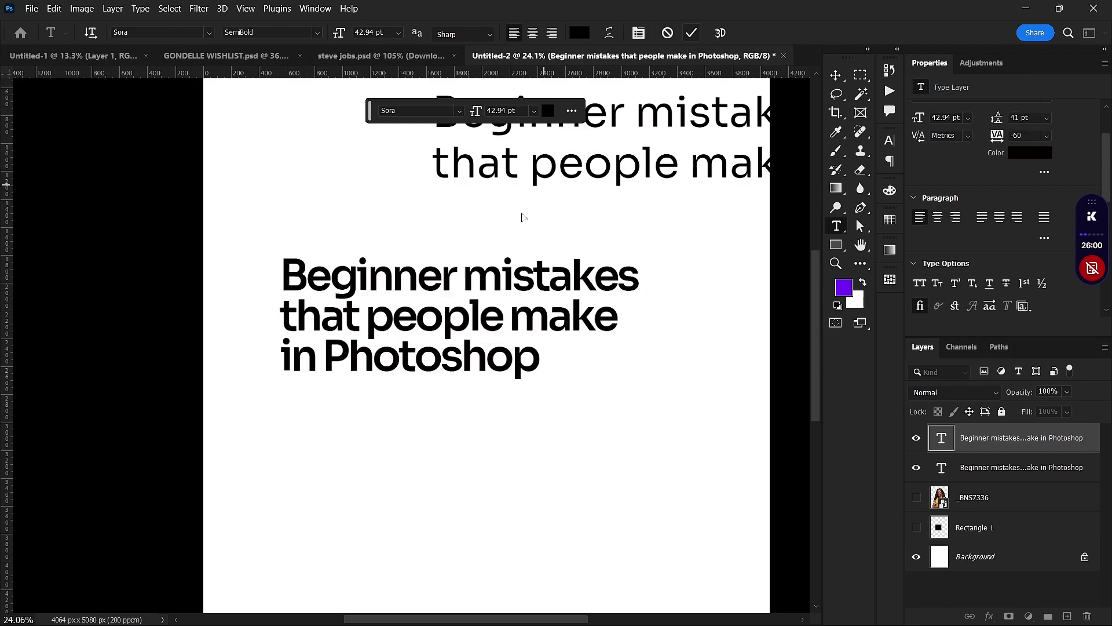
- Move the original Regular text below the SemiBold heading and break it into four lines after "people" and "in"
scroll(458, 357, down, 2)
drag(571, 231, 387, 459)
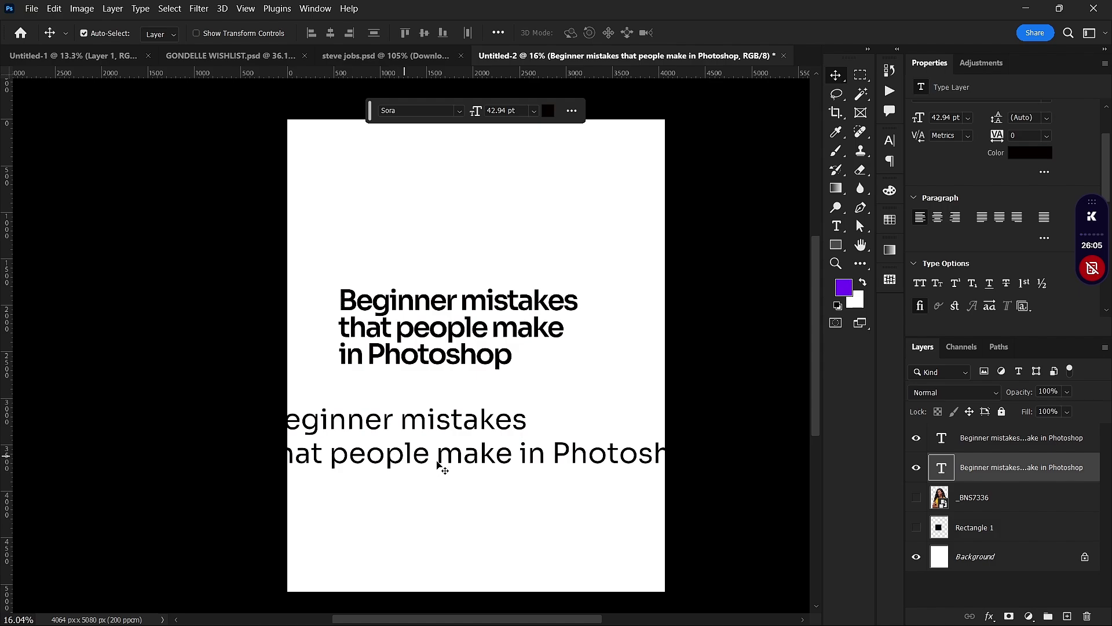
key(t)
double_click(420, 441)
click(436, 449)
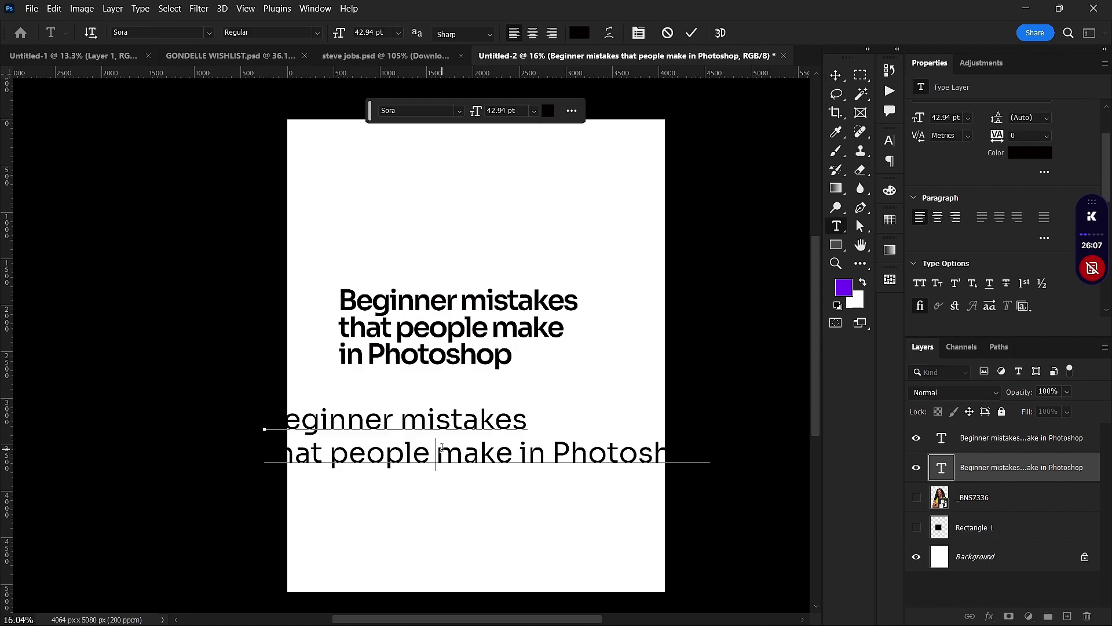
key(Return)
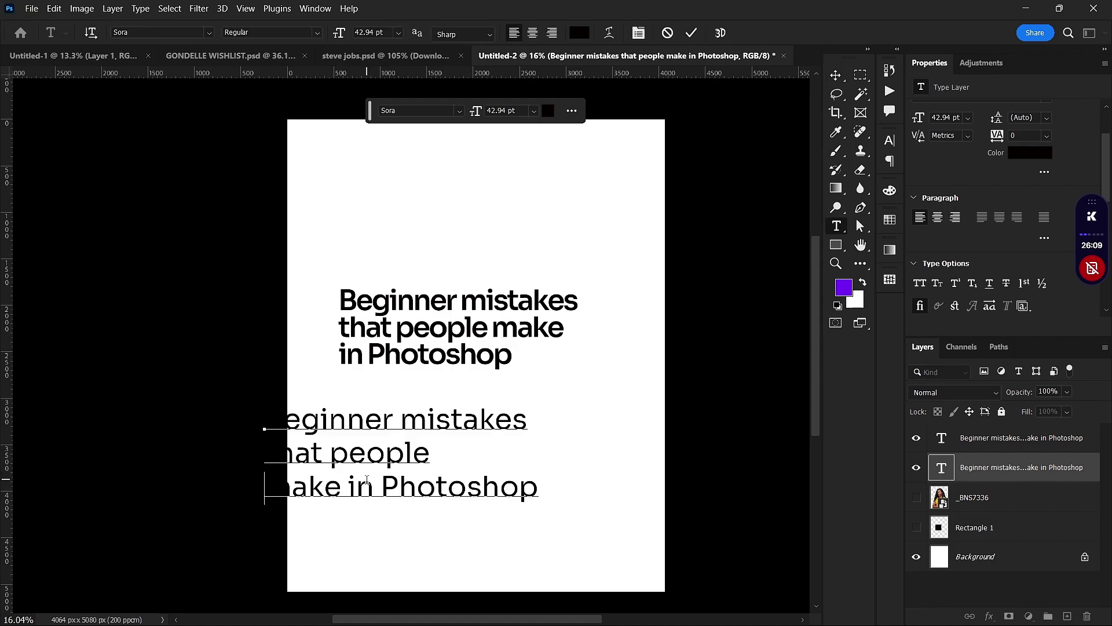
click(381, 487)
key(Return)
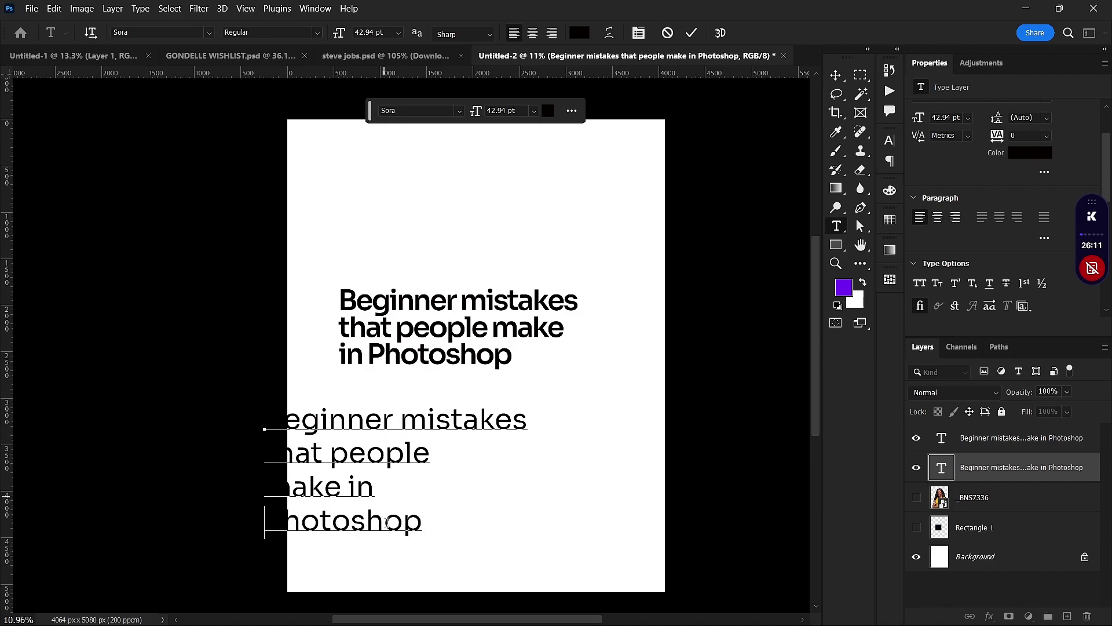
scroll(382, 520, down, 3)
click(691, 32)
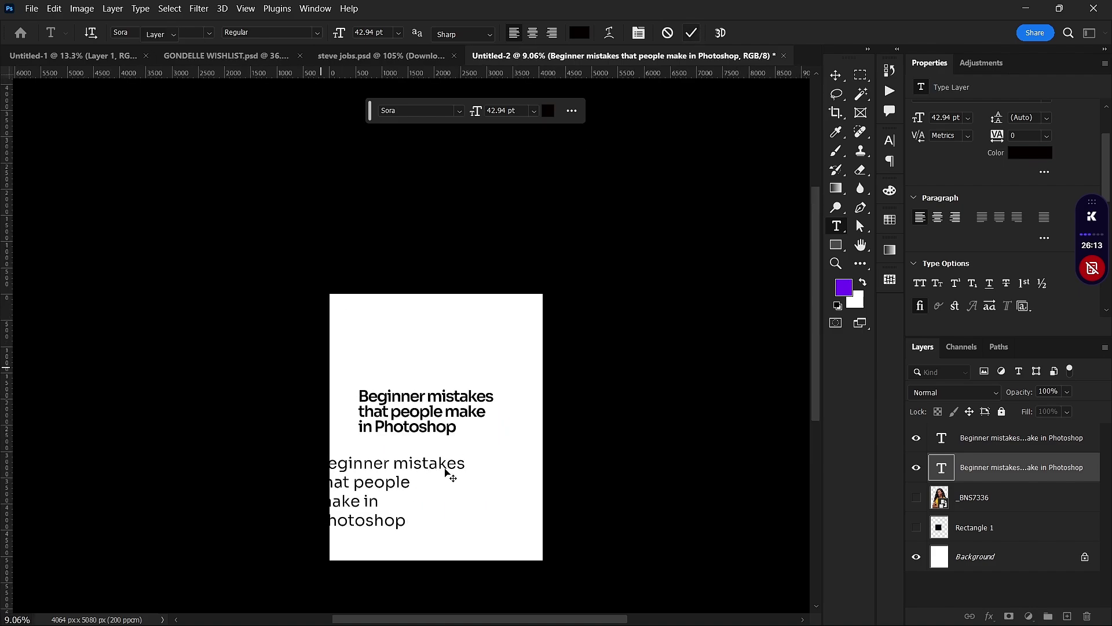
- Delete the Regular-weight text below the SemiBold heading
scroll(377, 484, up, 2)
drag(376, 481, 475, 478)
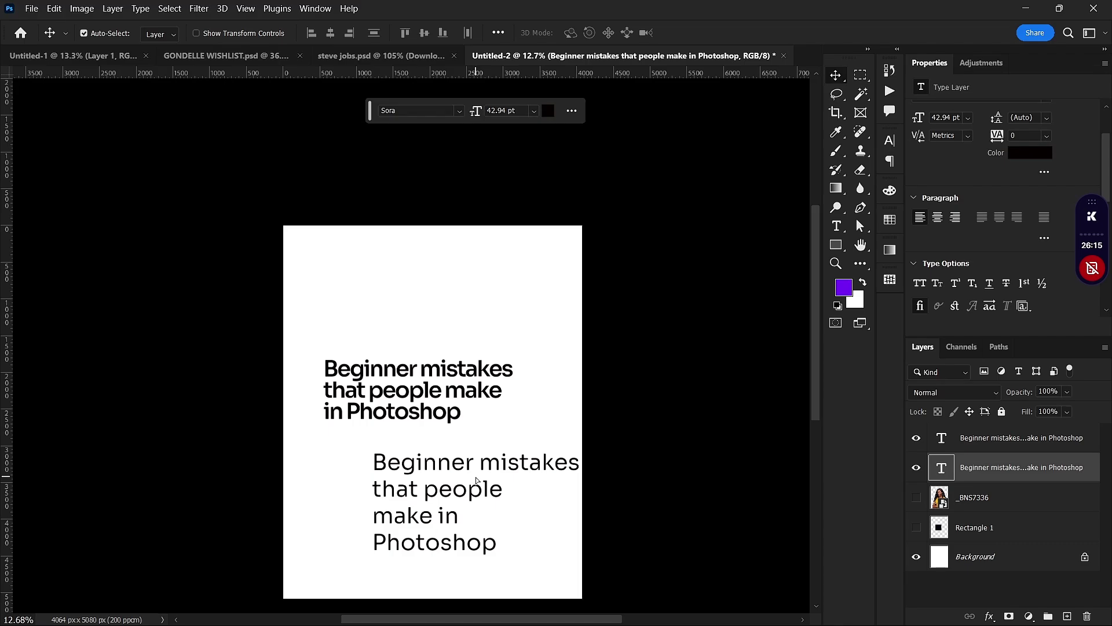
key(Delete)
- Open NACHRISTOS FRAME.psd from the Photoshop 2024 folder
click(20, 33)
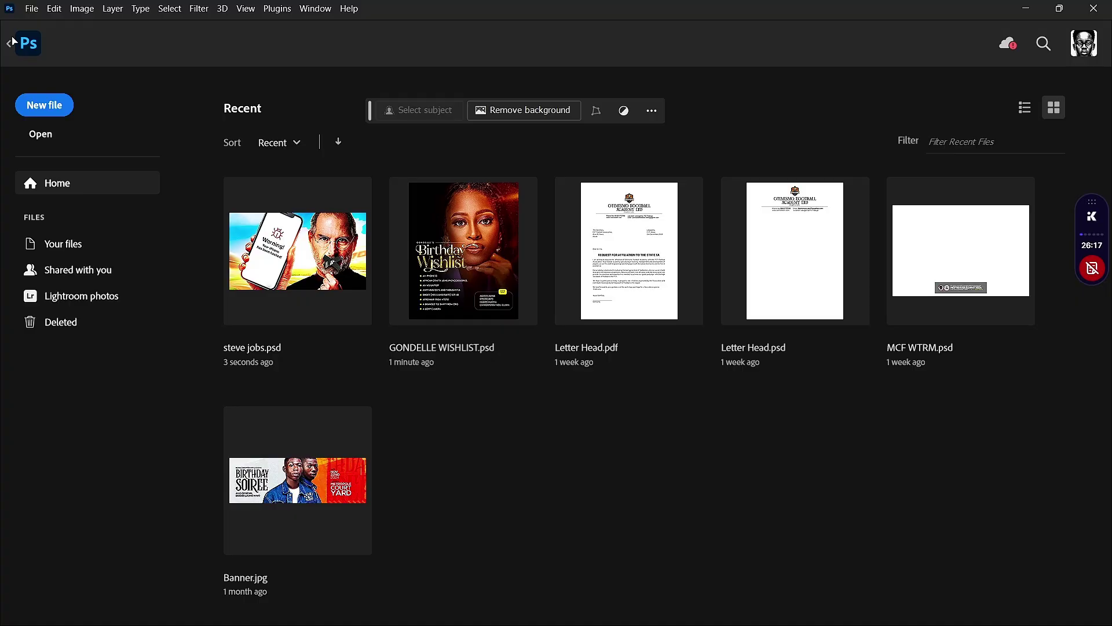
click(61, 132)
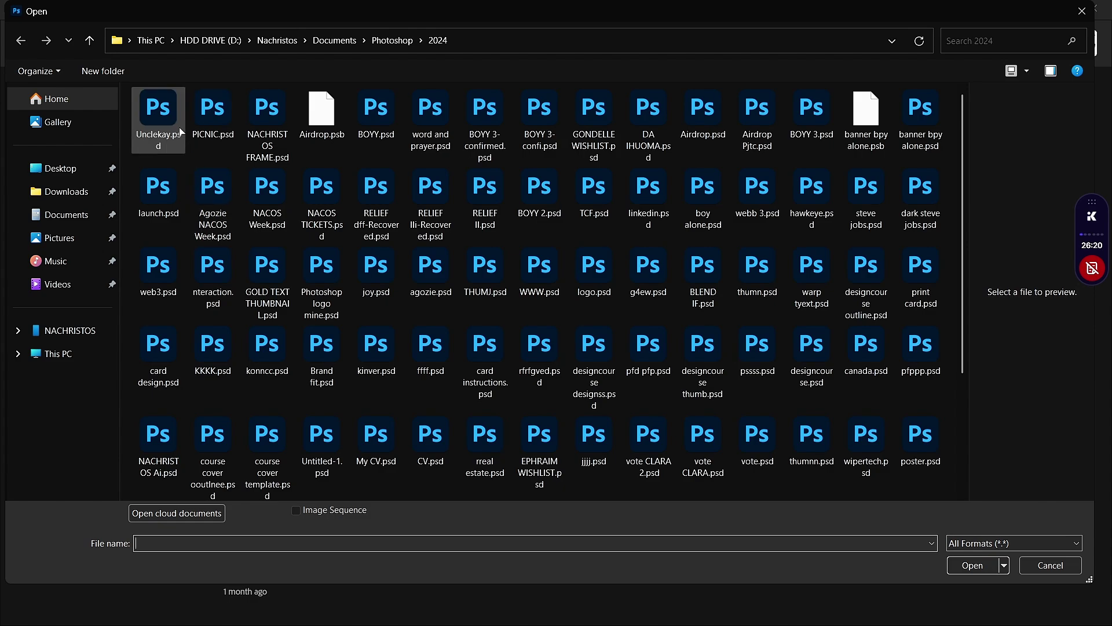
double_click(259, 114)
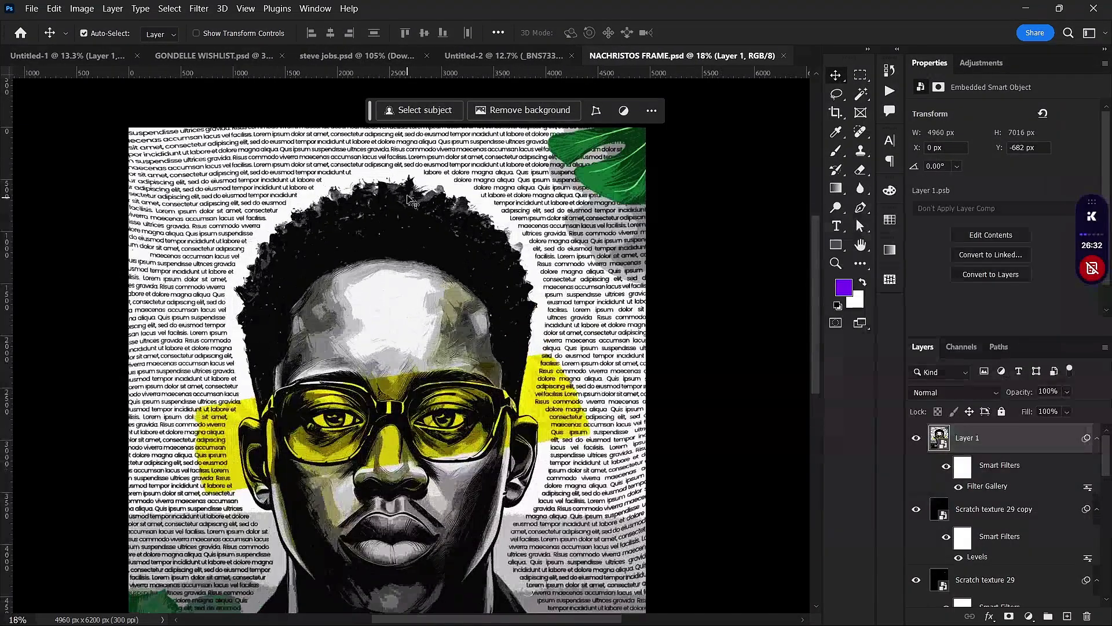
- Examine the portrait poster's background lettering and title up close and as a whole
scroll(382, 185, up, 3)
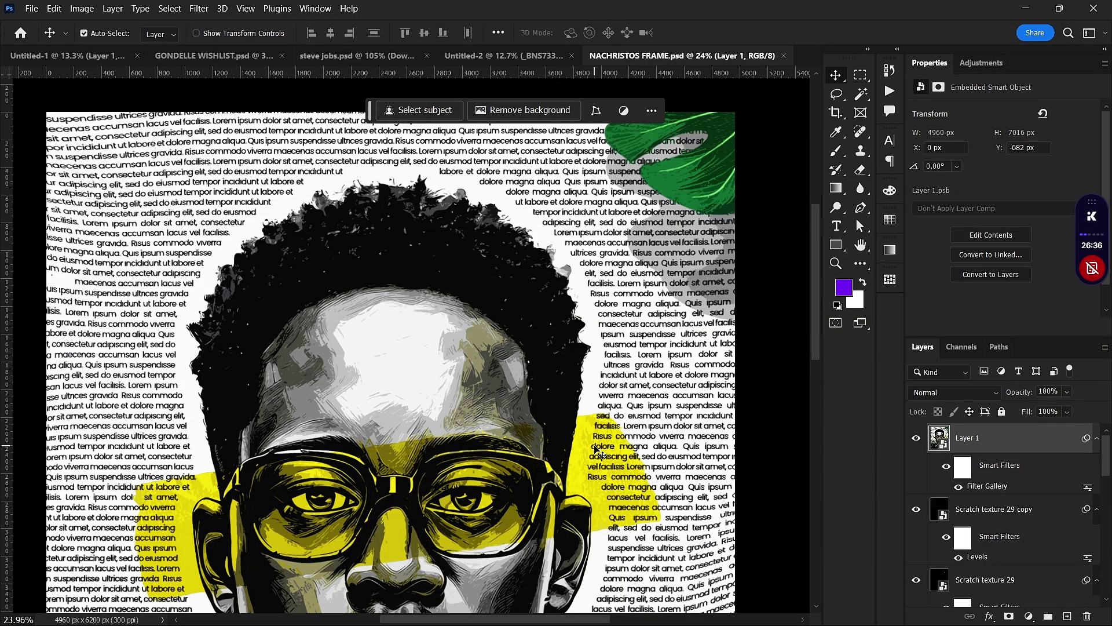
scroll(596, 449, down, 3)
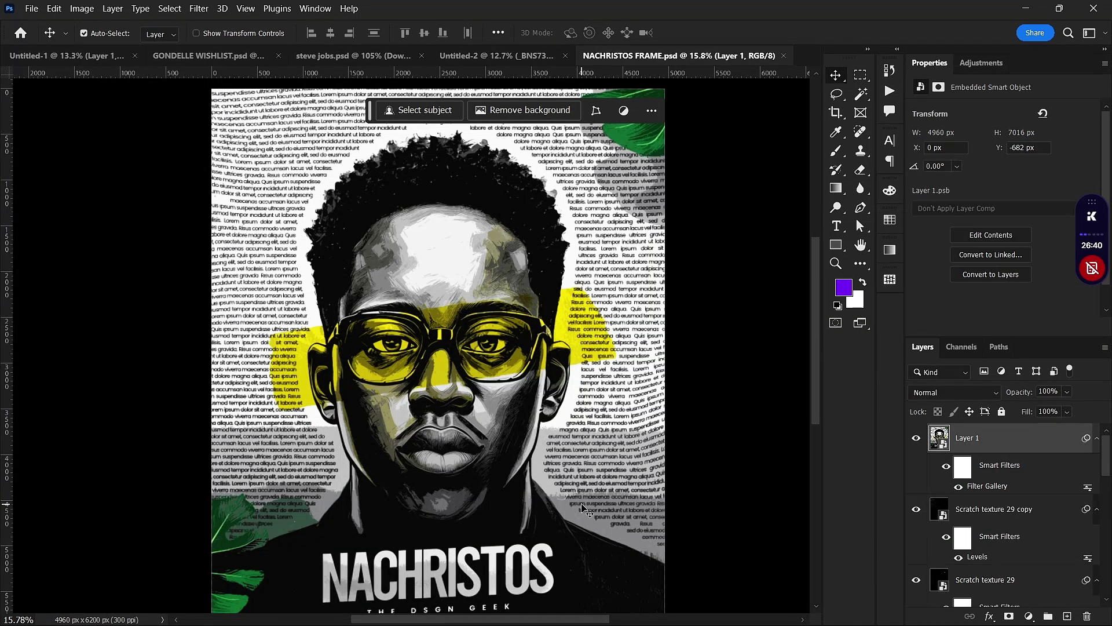
scroll(585, 510, down, 1)
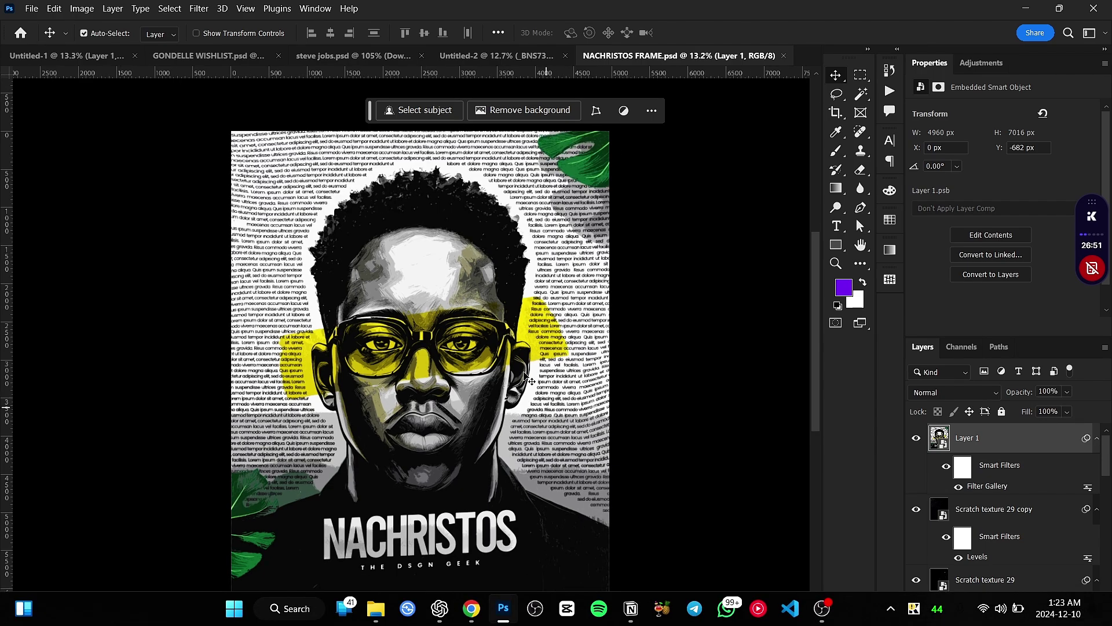
key(ctrl+0)
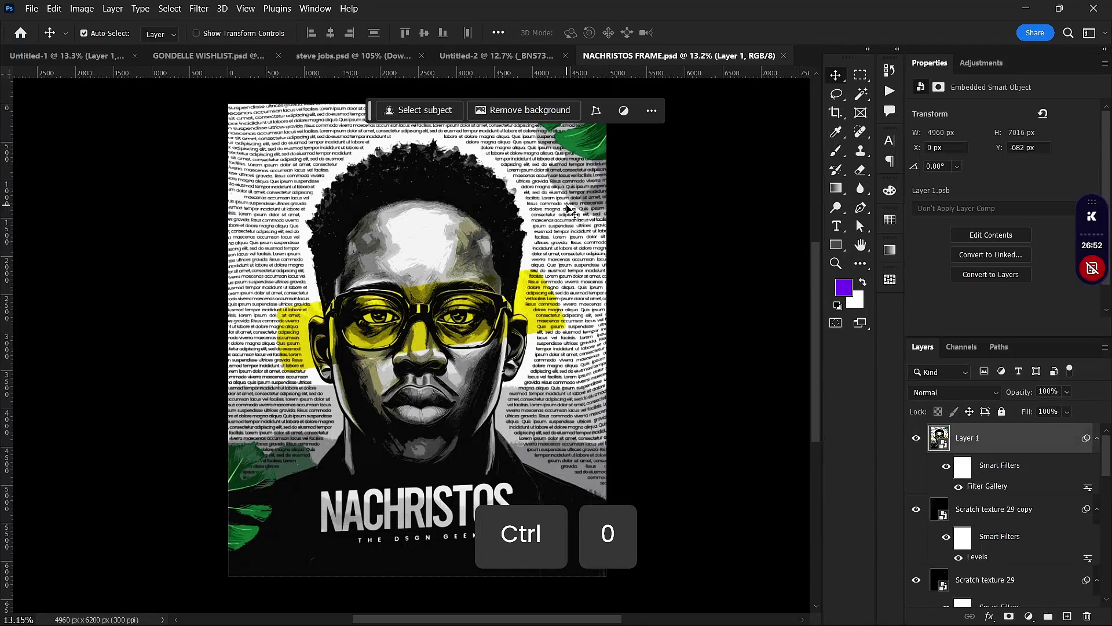
scroll(475, 290, up, 5)
key(ctrl+0)
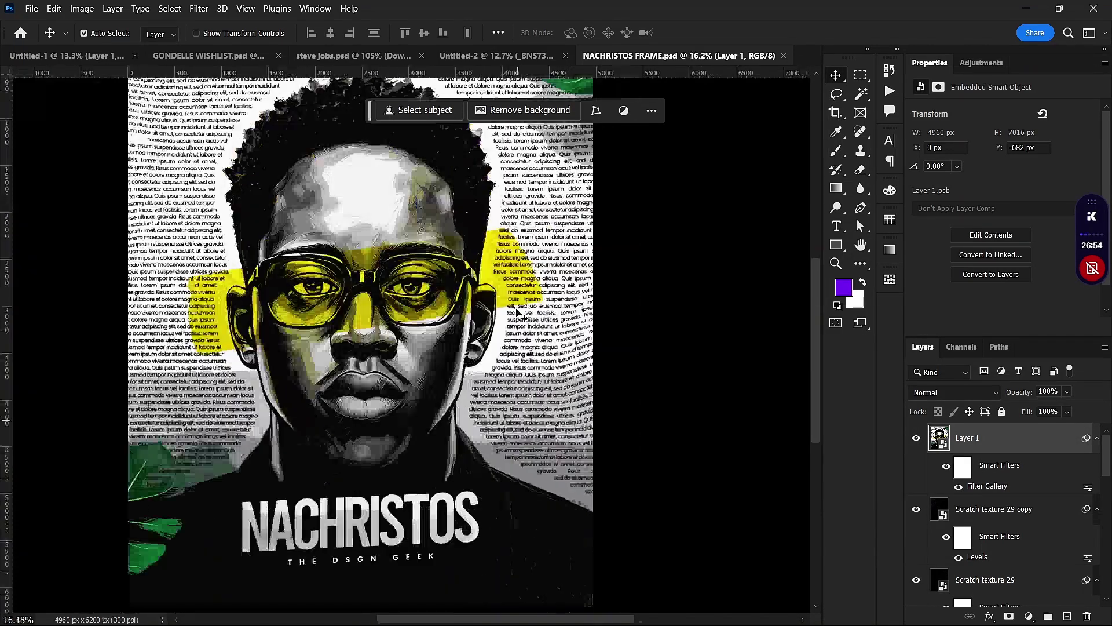
- Return to Untitled-2 and create a paragraph text box with lorem ipsum placeholder text below the heading
click(489, 56)
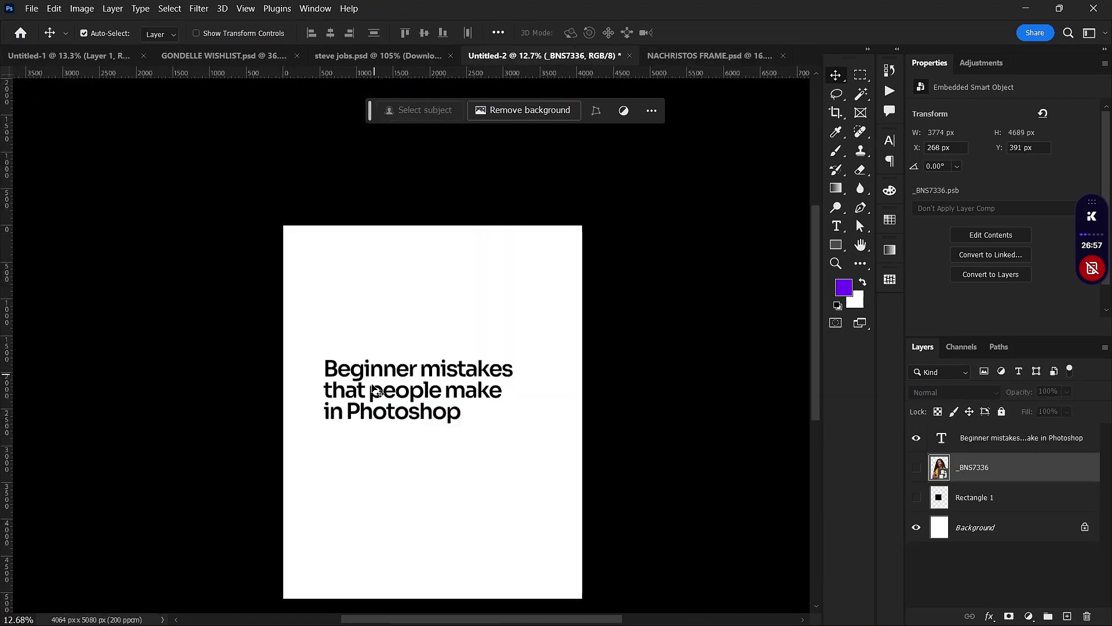
key(t)
drag(324, 448, 519, 568)
scroll(453, 544, up, 1)
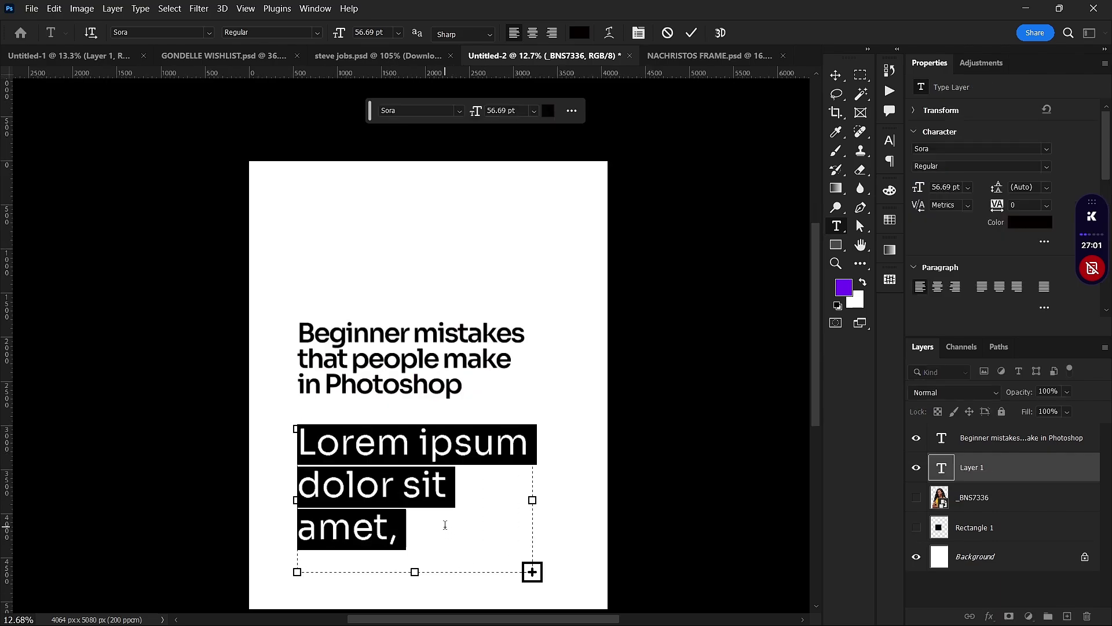
- Set the lorem ipsum paragraph's font size to 21 pt and commit it
drag(339, 33, 283, 70)
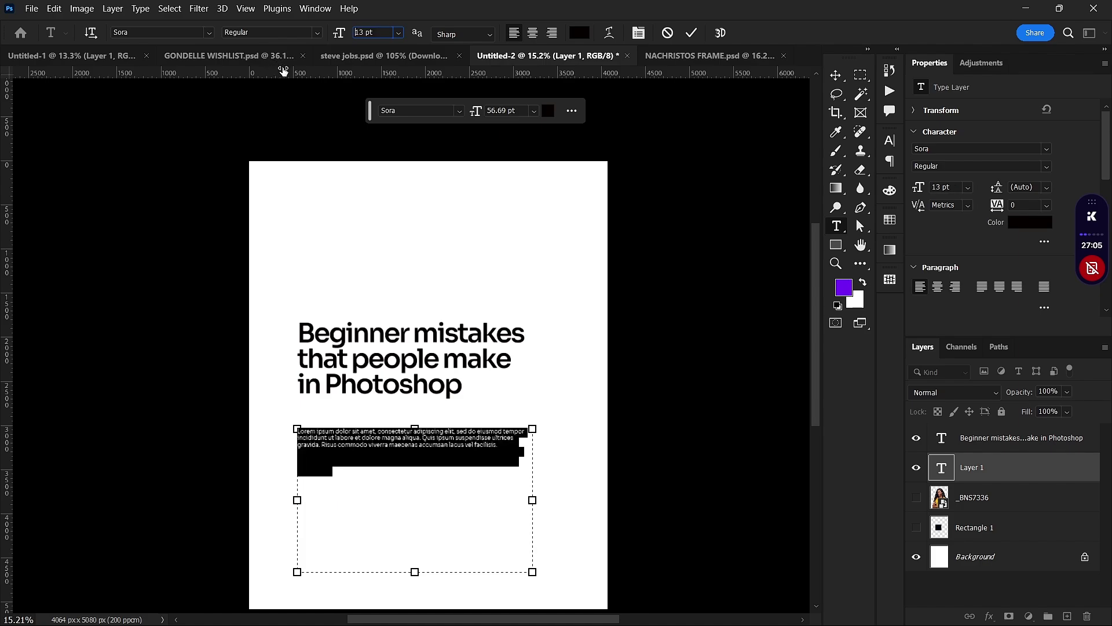
click(692, 33)
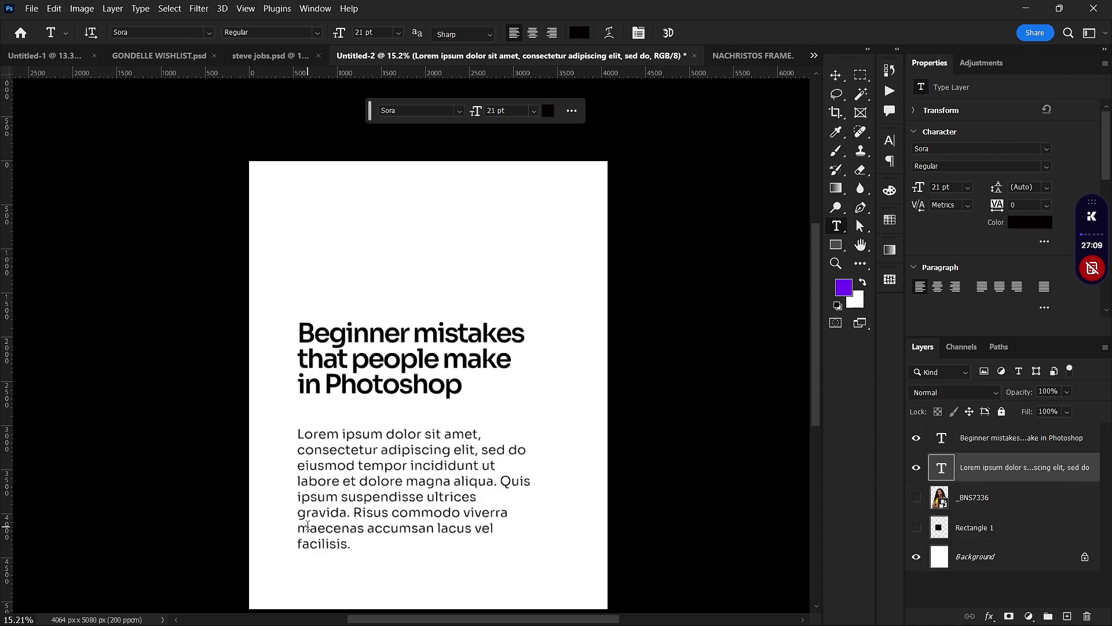
key(v)
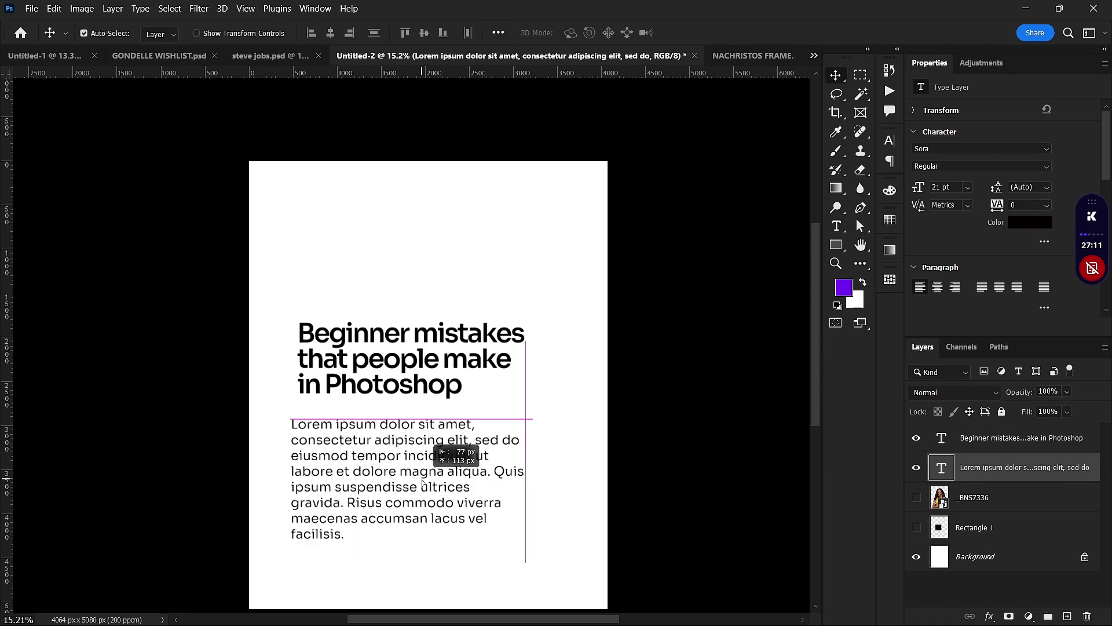